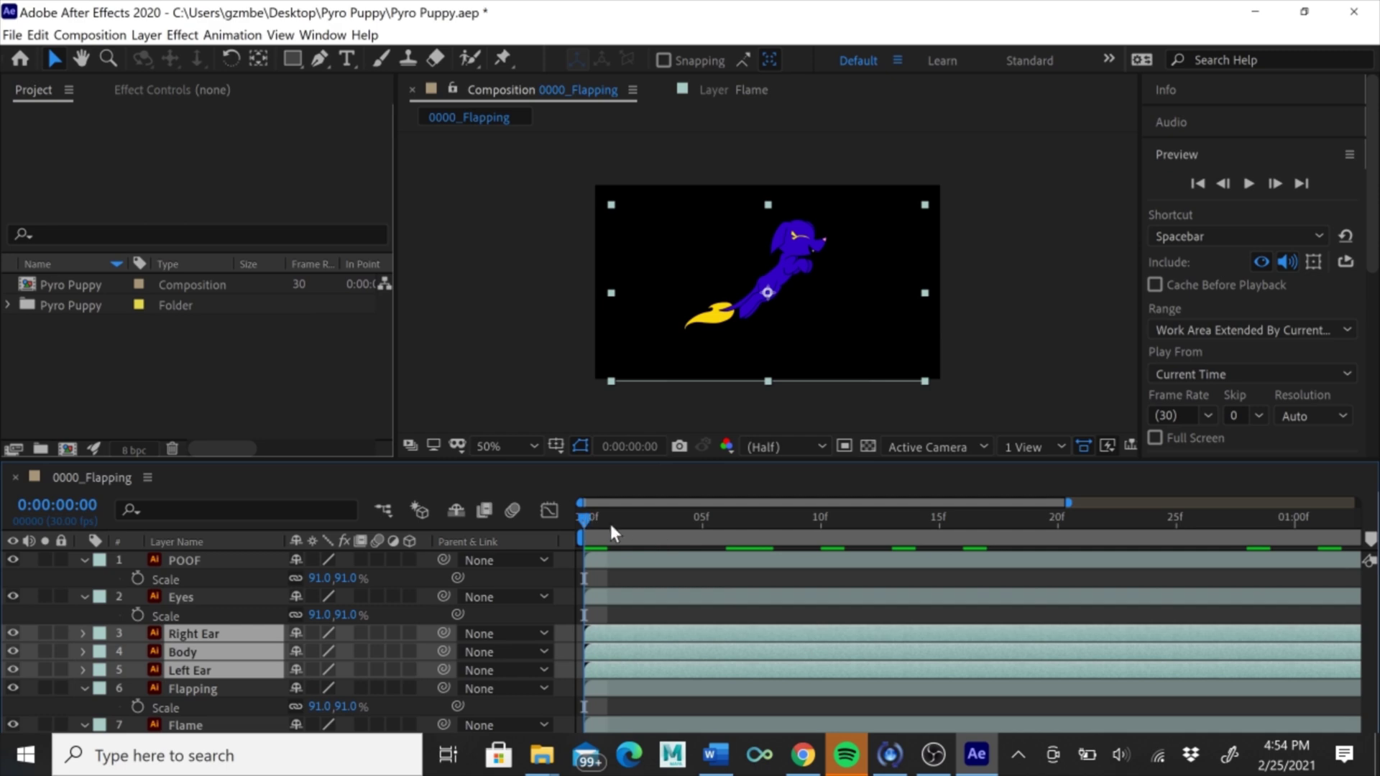
Scrub the puppy animation forward to frame 25, then back to frames 18 and 11.
{"action": "left_click_drag", "start_coordinate": [610, 524], "coordinate": [1173, 536]}
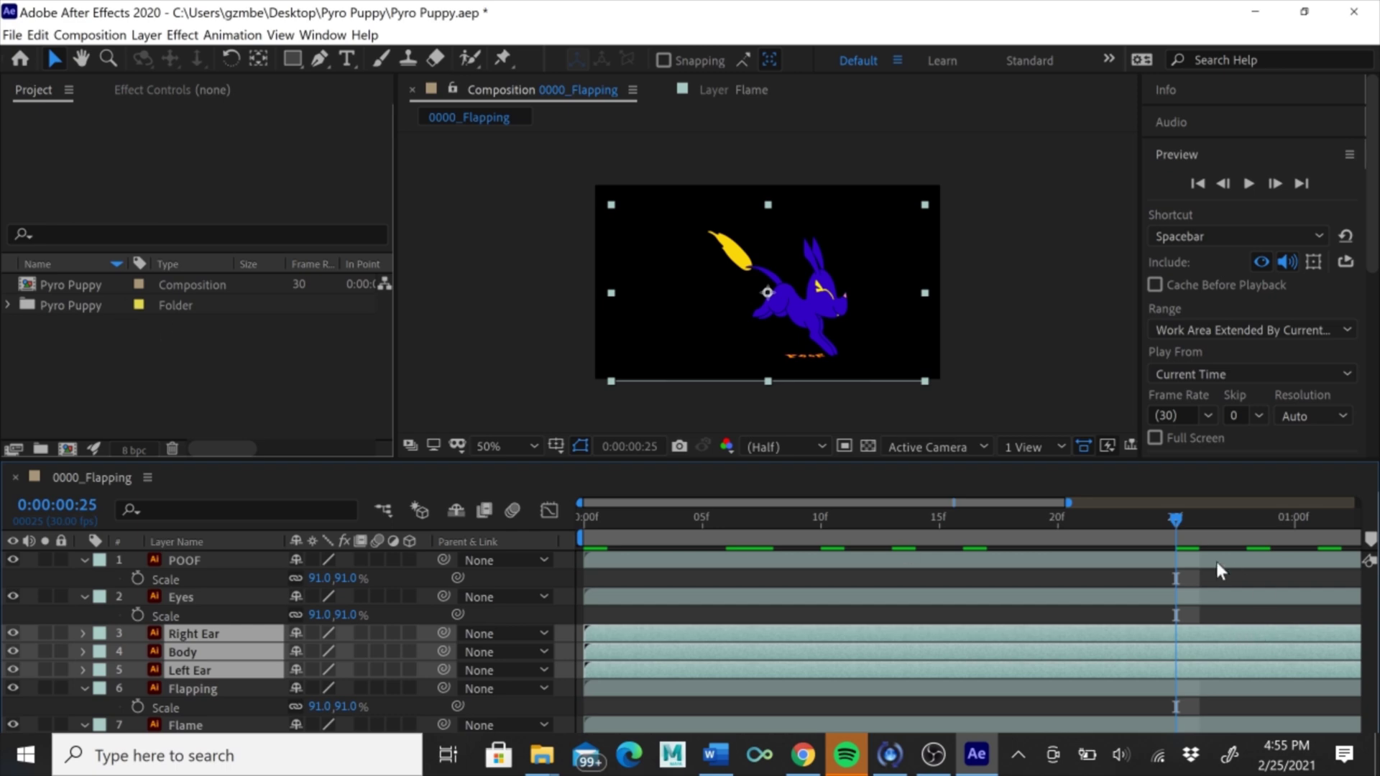
{"action": "left_click_drag", "start_coordinate": [1180, 528], "coordinate": [1010, 521]}
{"action": "left_click_drag", "start_coordinate": [912, 515], "coordinate": [845, 508]}
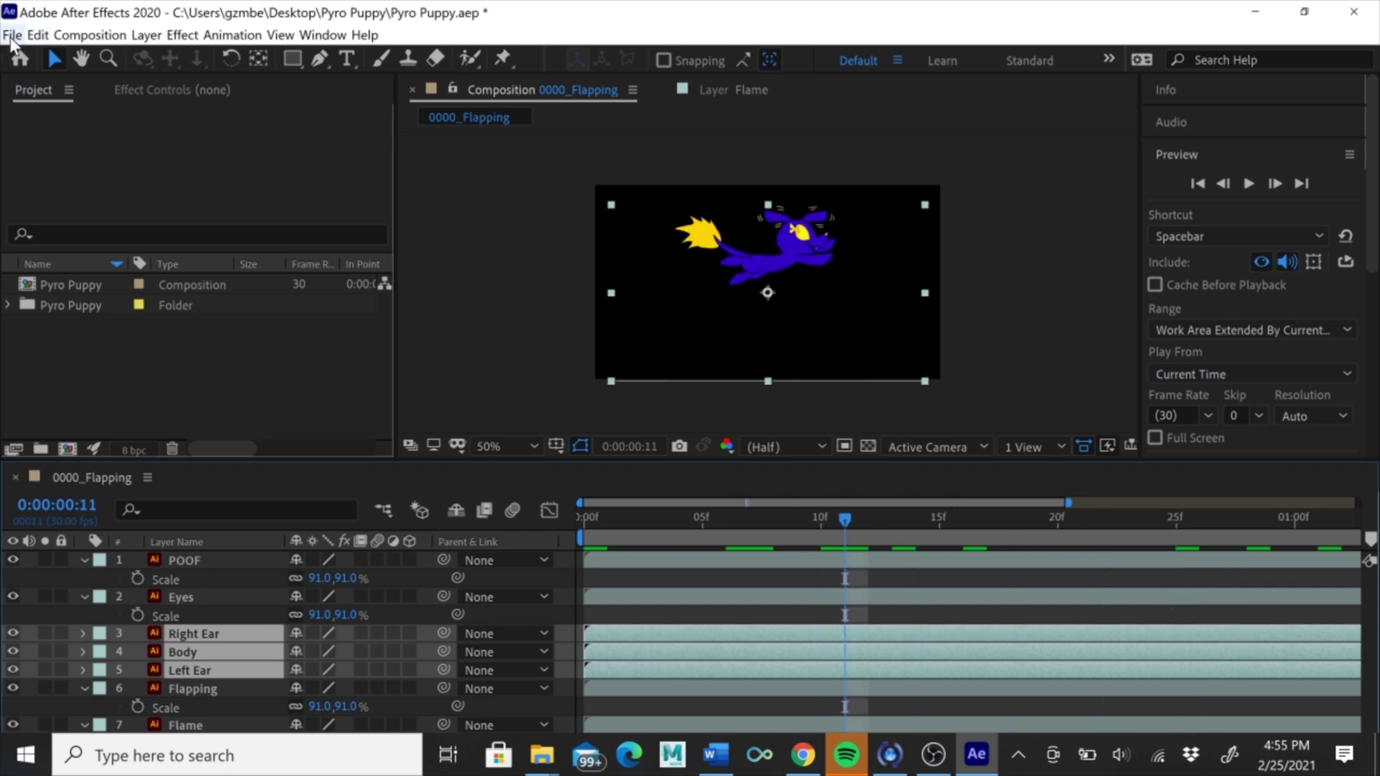
Import the Pyro Puppy Animate document via File > Import > File and accept the import preferences.
{"action": "left_click", "coordinate": [12, 36]}
{"action": "mouse_move", "coordinate": [100, 281]}
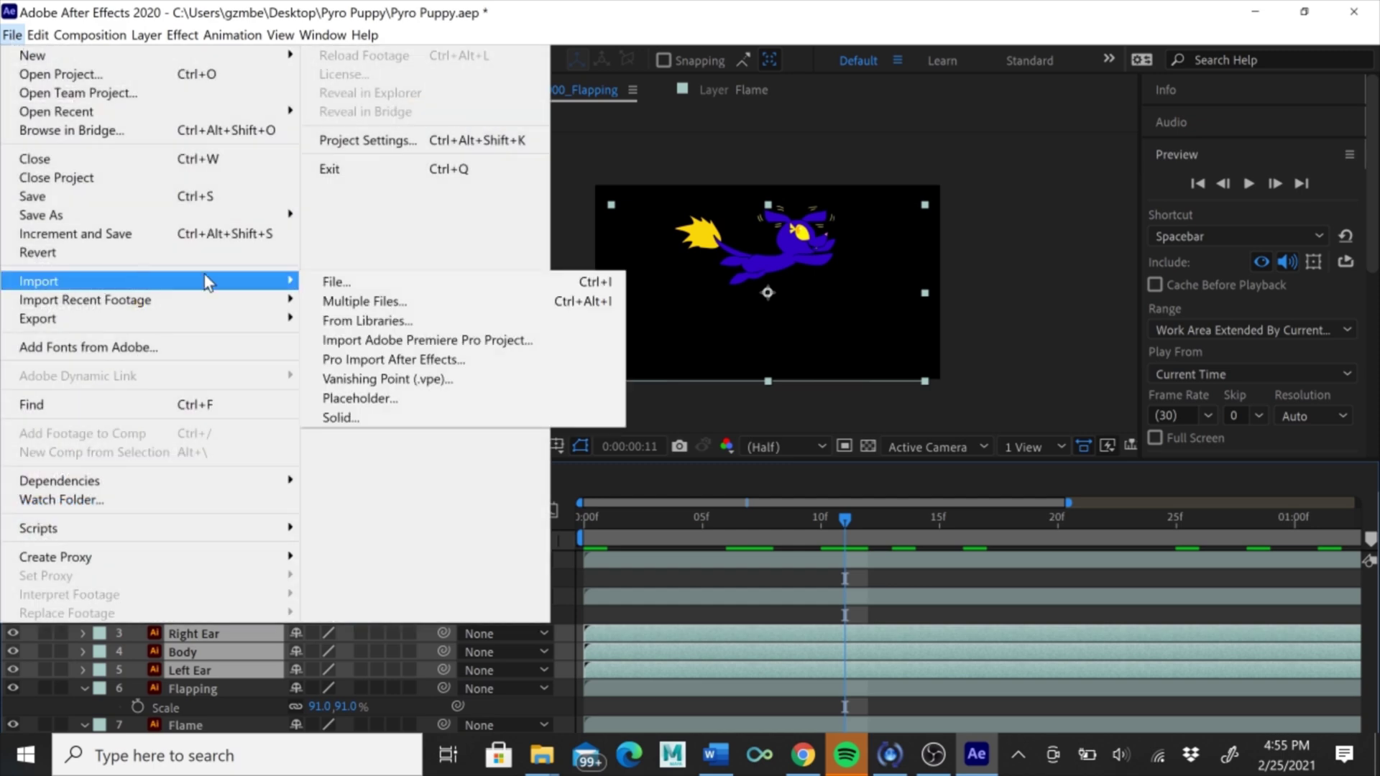
{"action": "left_click", "coordinate": [427, 284]}
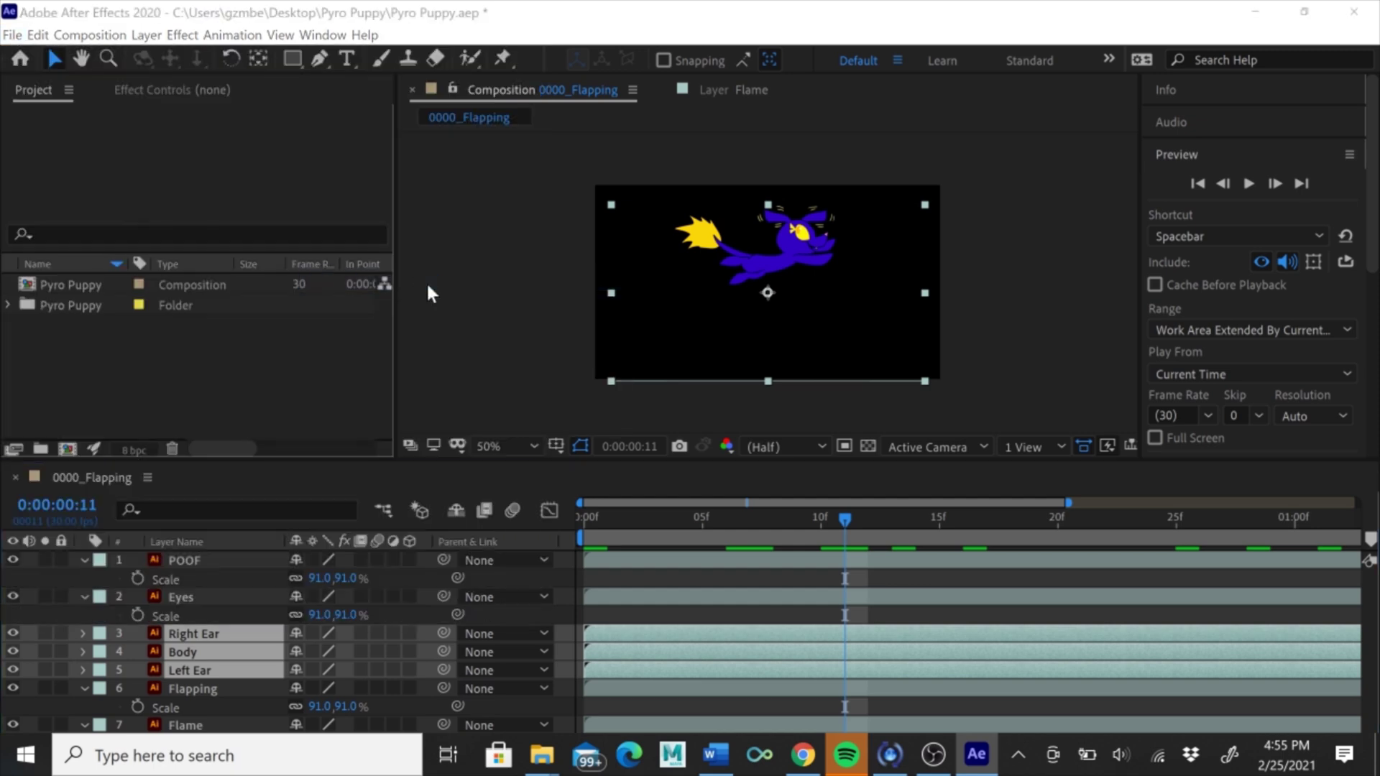
{"action": "scroll", "coordinate": [516, 307], "scroll_direction": "down", "scroll_amount": 3}
{"action": "scroll", "coordinate": [515, 308], "scroll_direction": "up", "scroll_amount": 3}
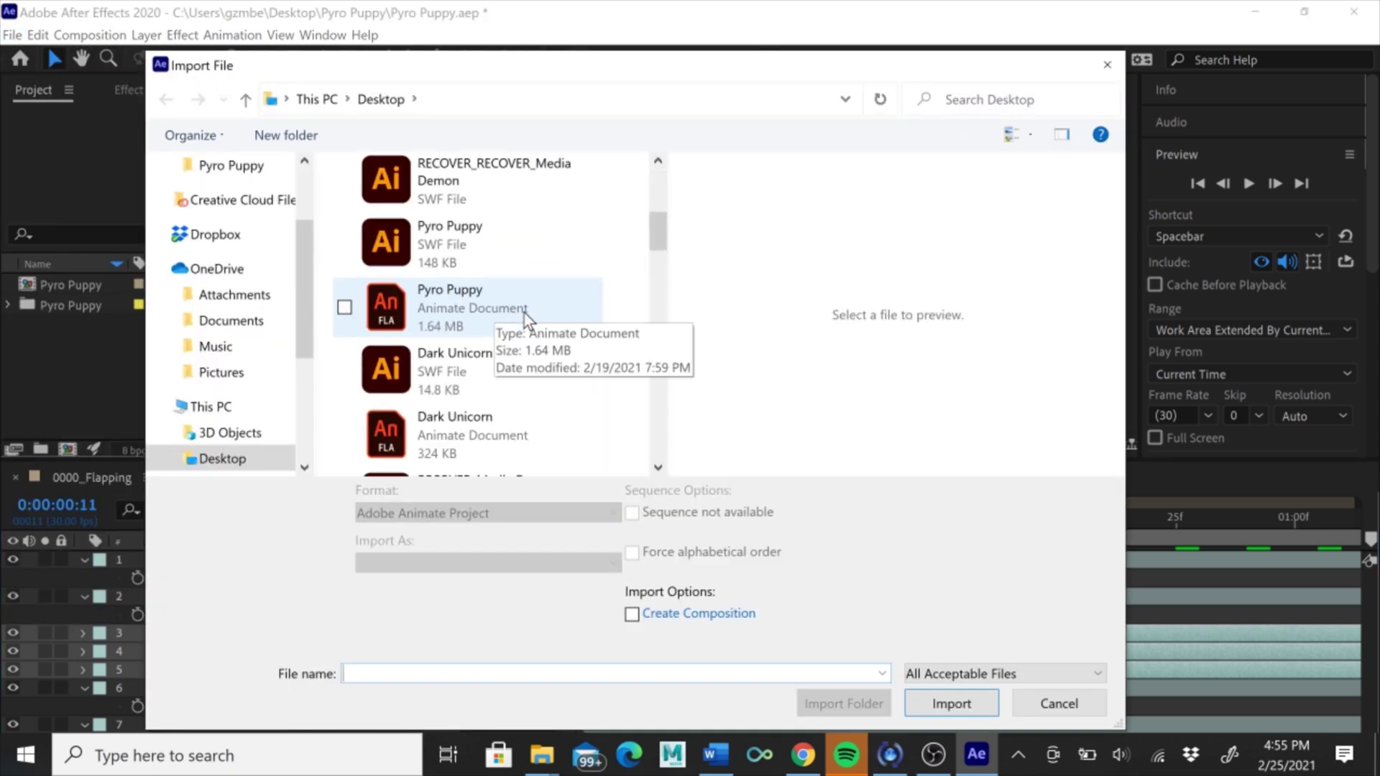
{"action": "left_click", "coordinate": [467, 318]}
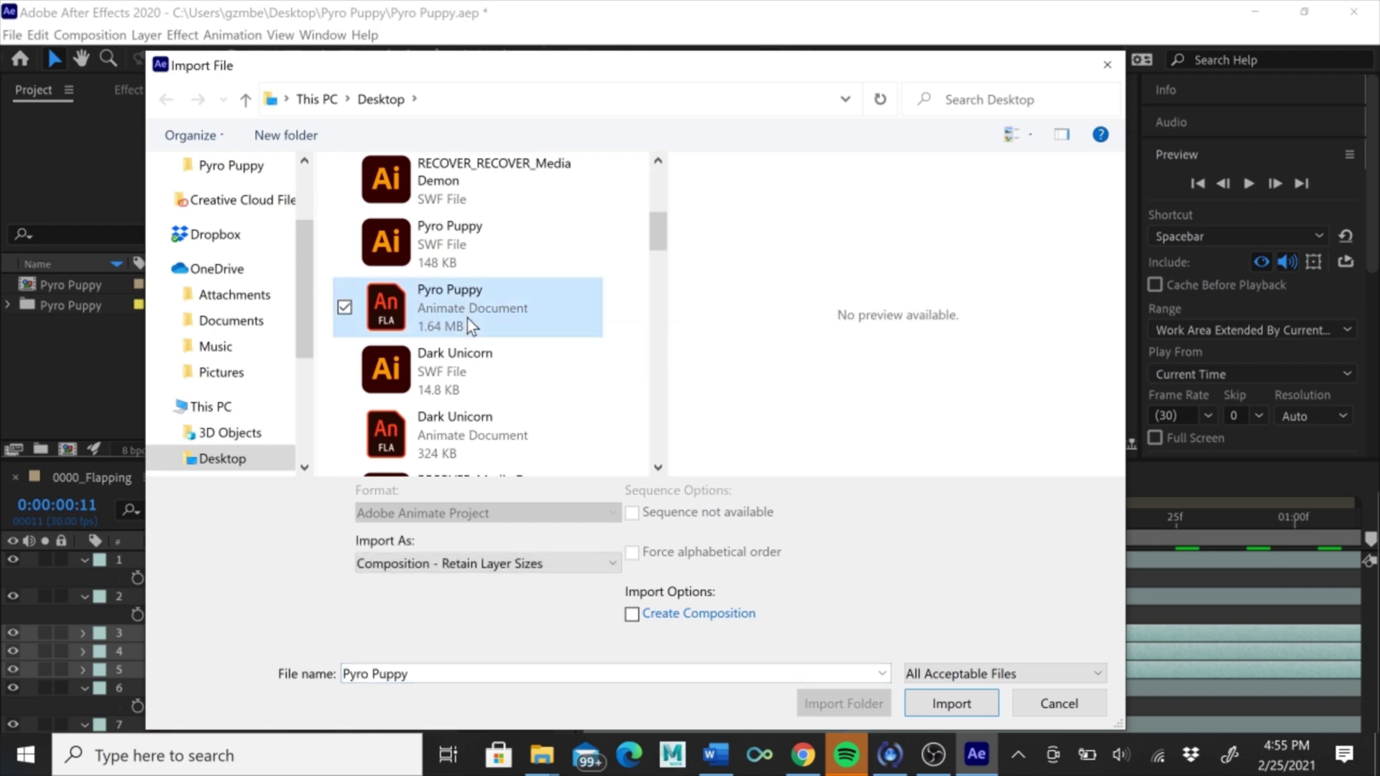
{"action": "left_click", "coordinate": [951, 703]}
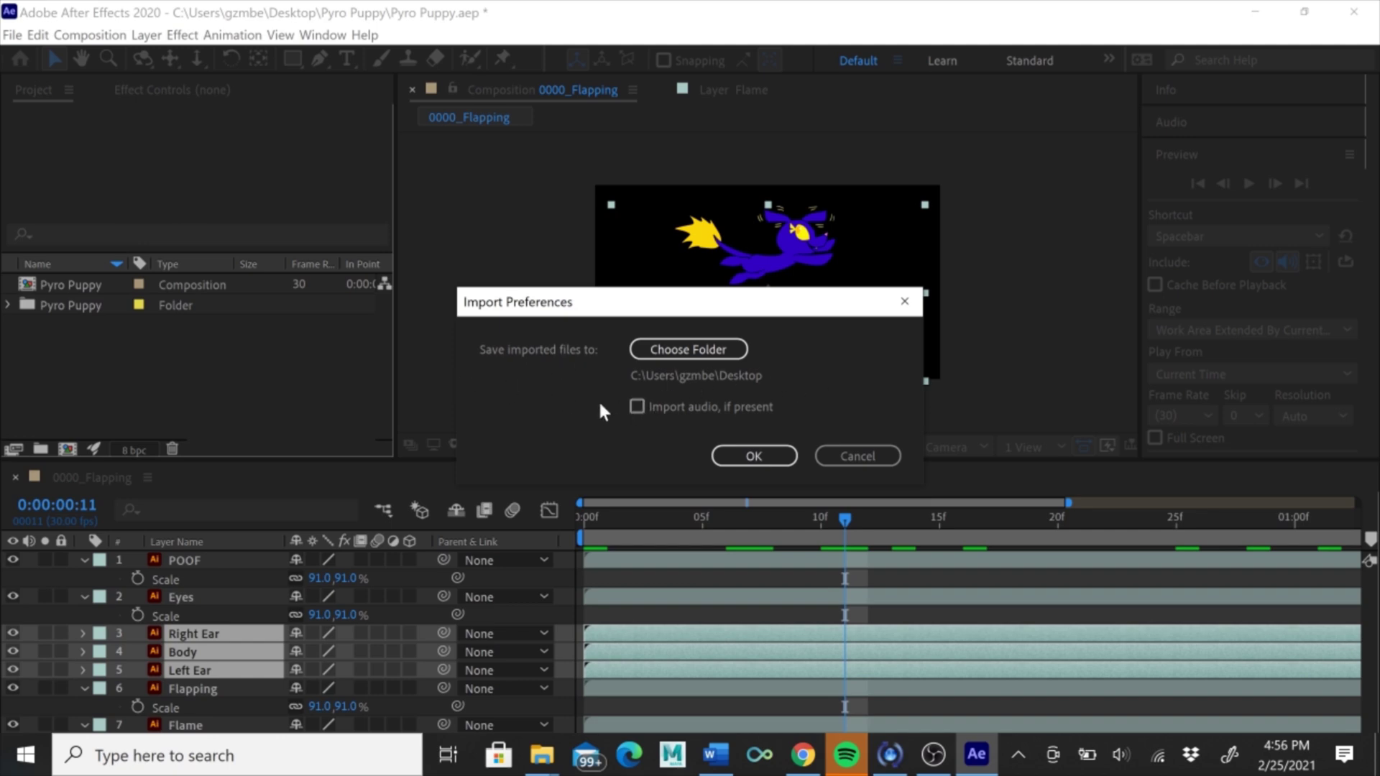
{"action": "left_click", "coordinate": [761, 464]}
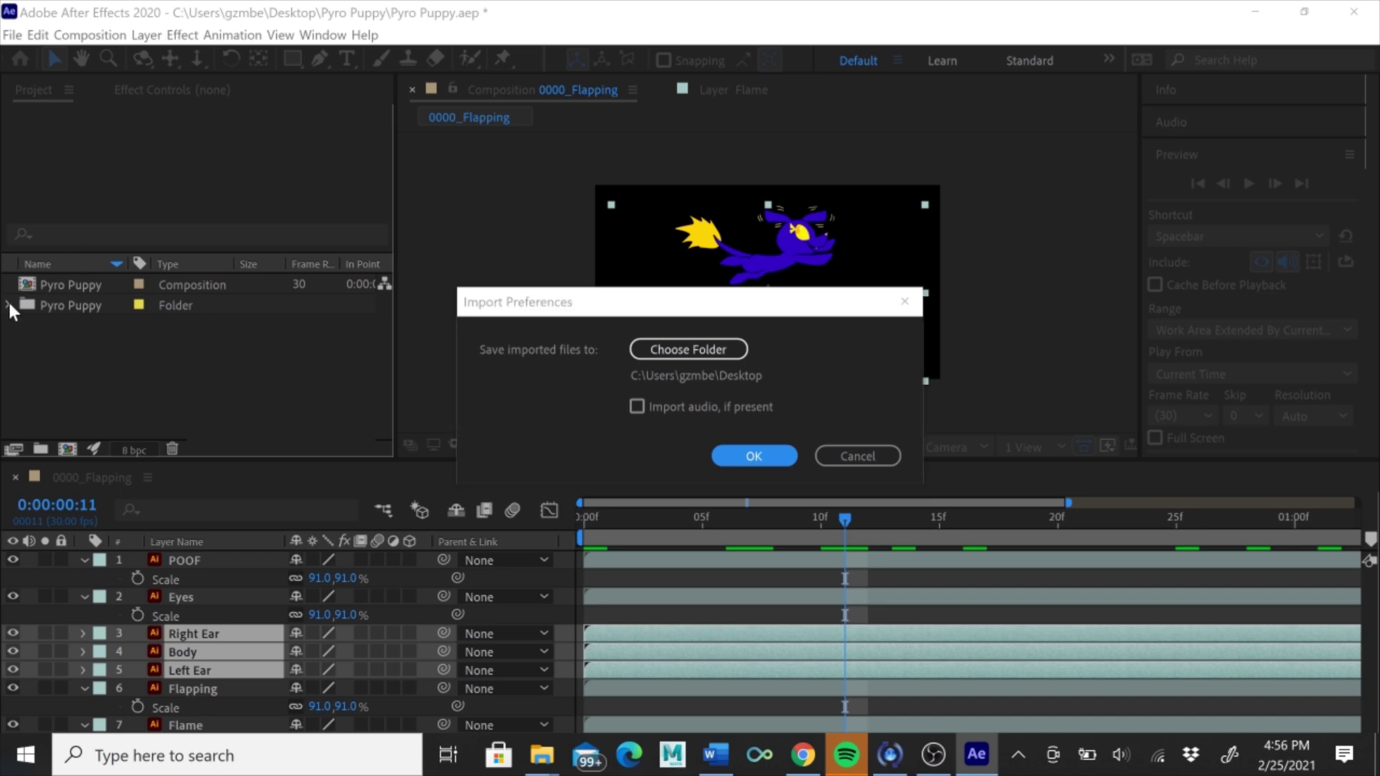
{"action": "left_click", "coordinate": [736, 452]}
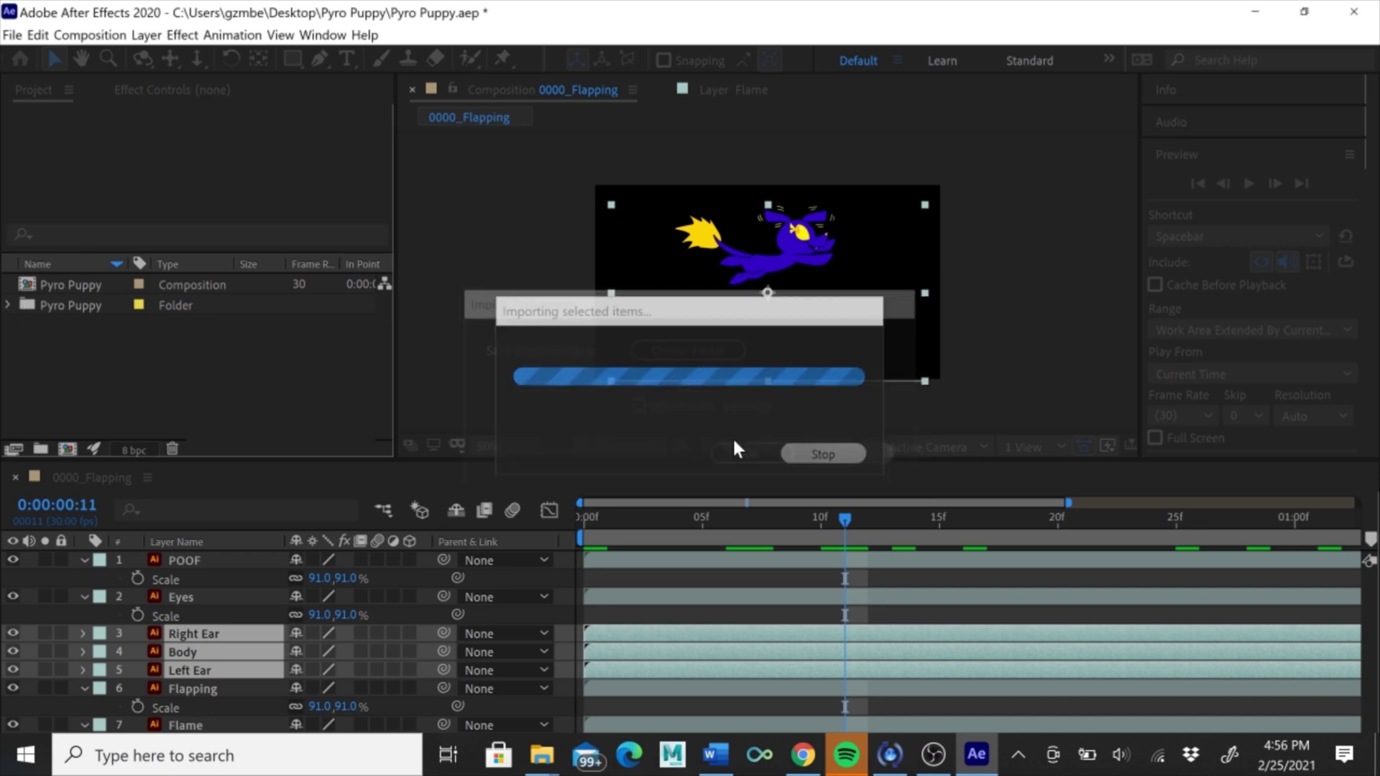
Expand the Pyro Puppy folder and scroll through its imported SWF files.
{"action": "left_click", "coordinate": [12, 307]}
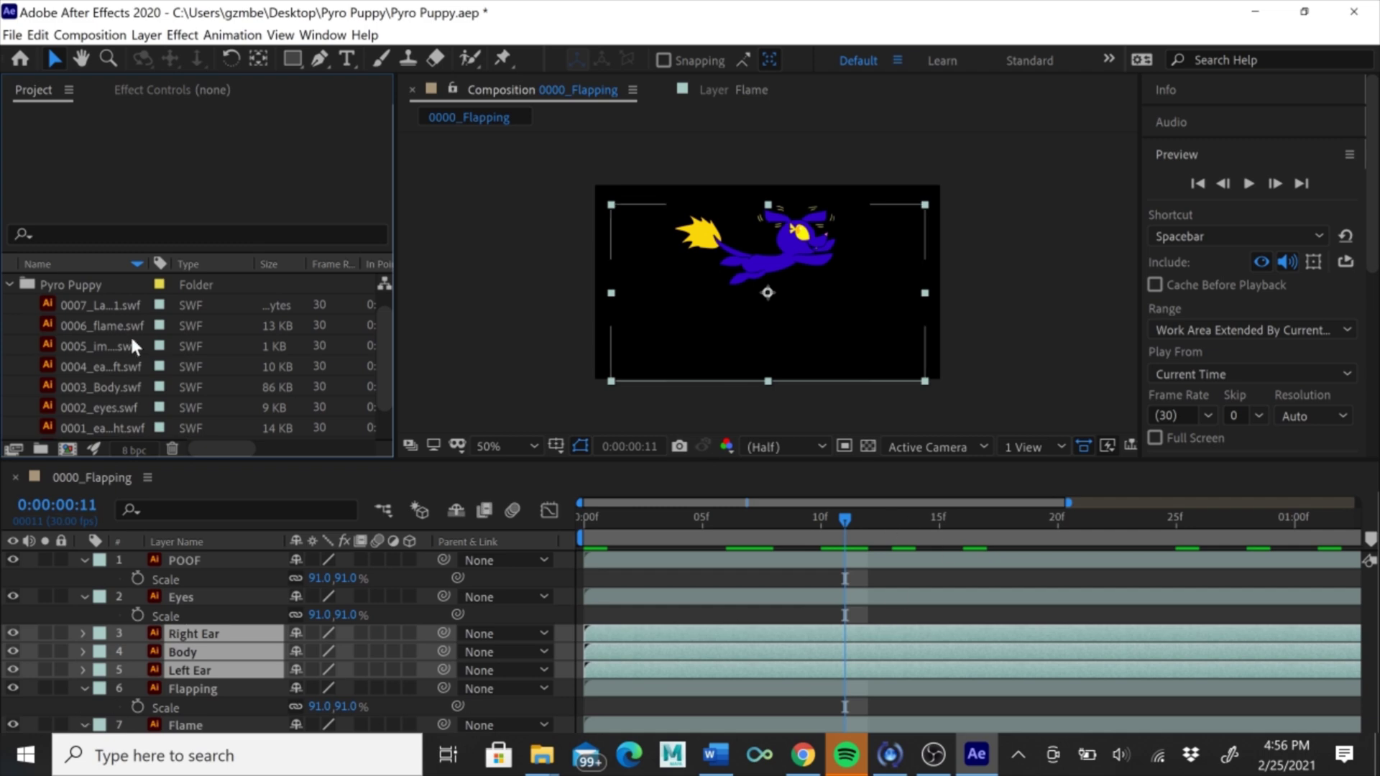
{"action": "scroll", "coordinate": [128, 333], "scroll_direction": "down", "scroll_amount": 1}
{"action": "scroll", "coordinate": [137, 334], "scroll_direction": "up", "scroll_amount": 1}
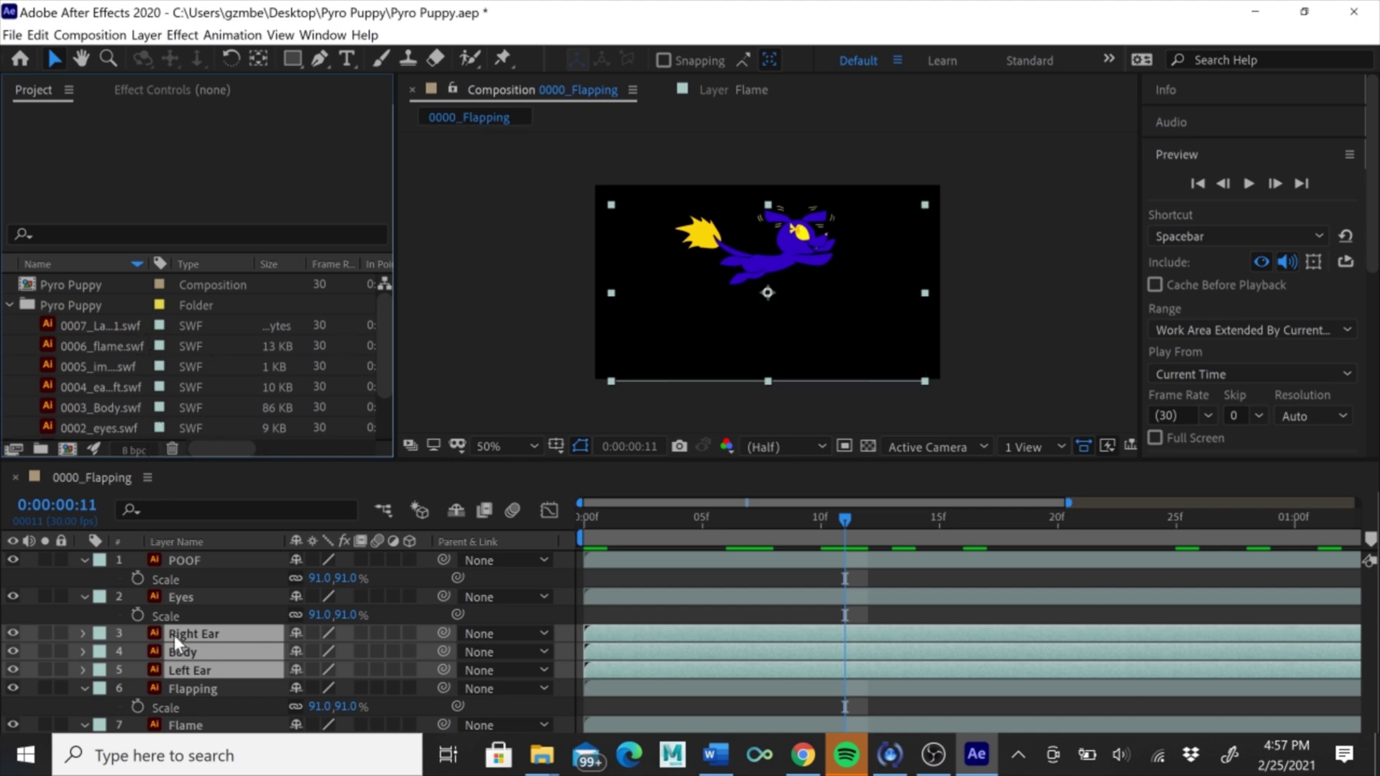
{"action": "scroll", "coordinate": [122, 324], "scroll_direction": "down", "scroll_amount": 1}
{"action": "scroll", "coordinate": [85, 318], "scroll_direction": "up", "scroll_amount": 1}
{"action": "scroll", "coordinate": [41, 343], "scroll_direction": "down", "scroll_amount": 1}
{"action": "scroll", "coordinate": [52, 344], "scroll_direction": "up", "scroll_amount": 1}
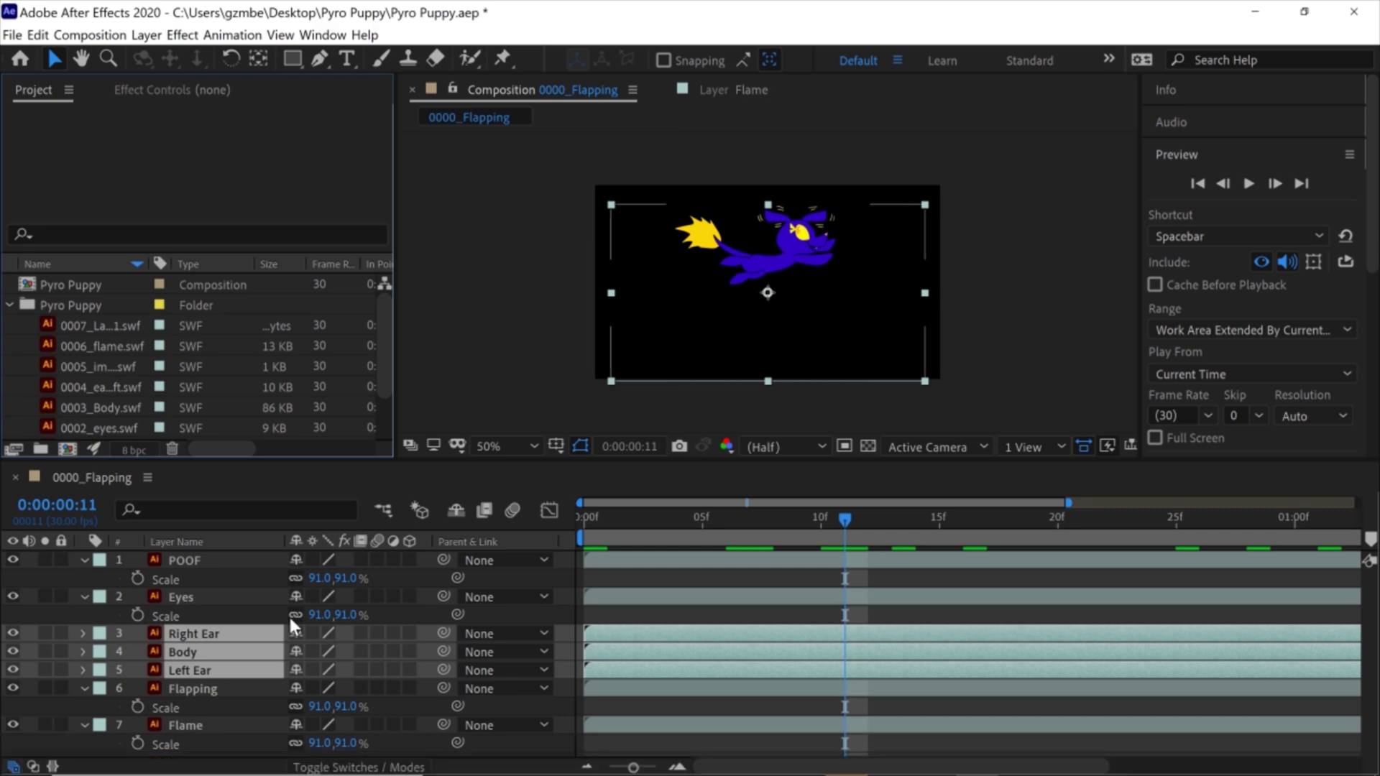
Preview the animation from frame 0 to frame 11, then return to the first frame.
{"action": "key", "text": "Page_Up"}
{"action": "key", "text": "Page_Up"}
{"action": "key", "text": "Page_Up"}
{"action": "key", "text": "Page_Up"}
{"action": "key", "text": "Page_Up"}
{"action": "key", "text": "Page_Up"}
{"action": "key", "text": "Page_Up"}
{"action": "key", "text": "Page_Up"}
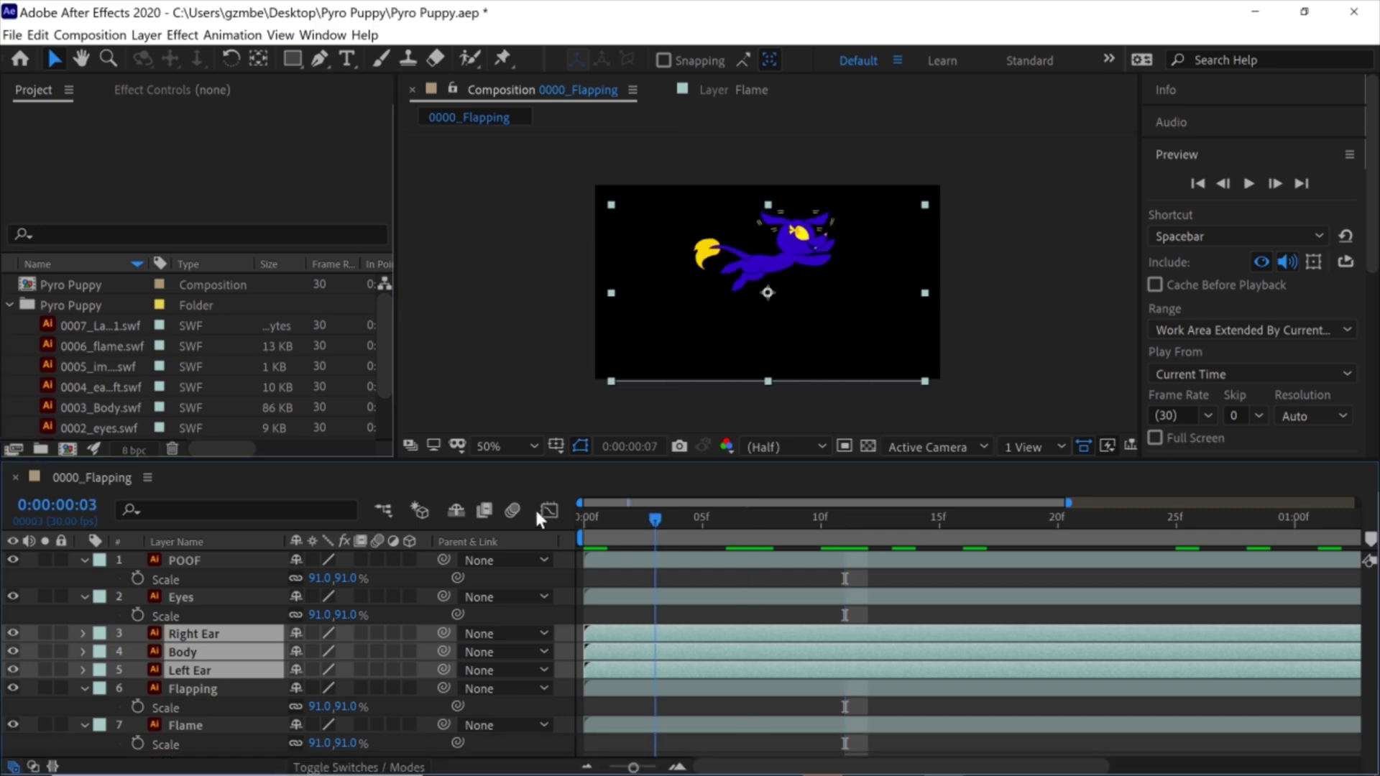
{"action": "key", "text": "Home"}
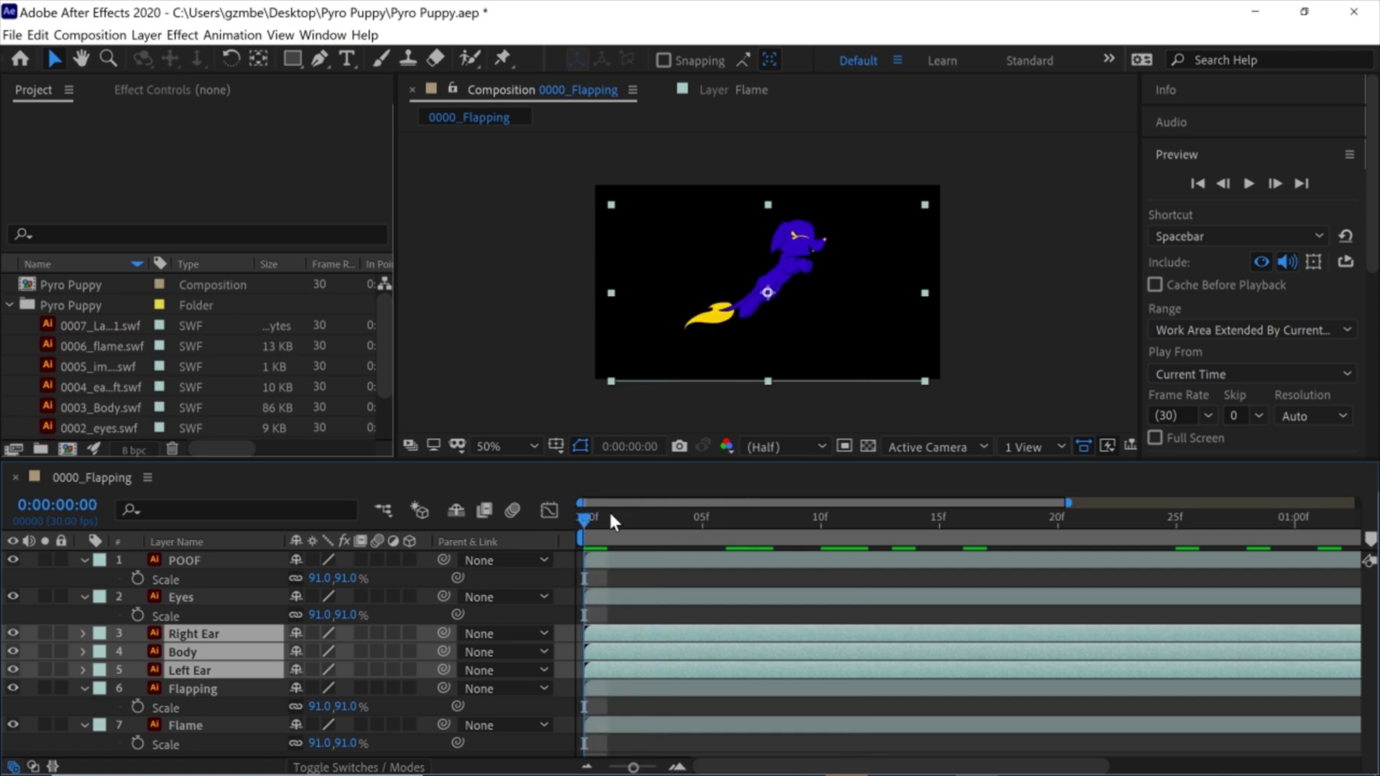
{"action": "left_click_drag", "start_coordinate": [610, 516], "coordinate": [914, 528]}
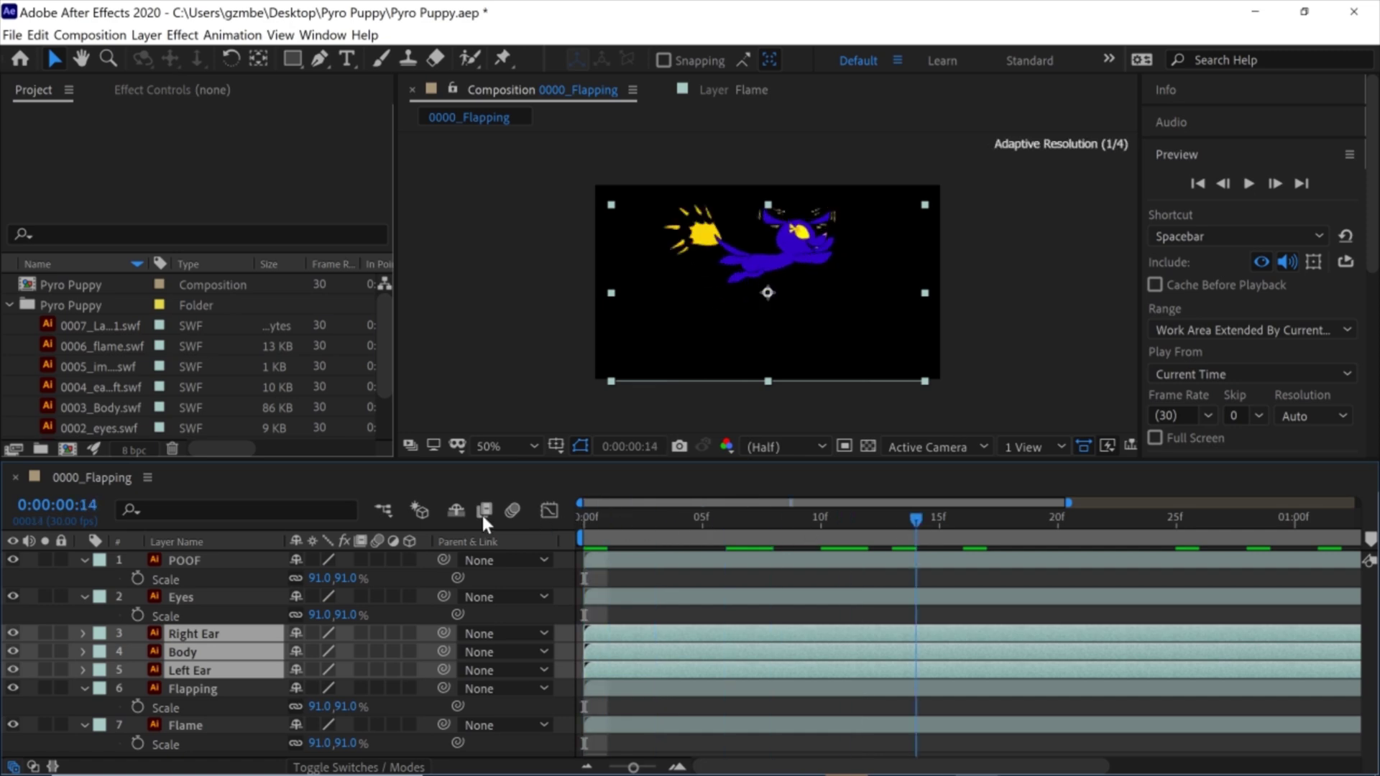
{"action": "key", "text": "Home"}
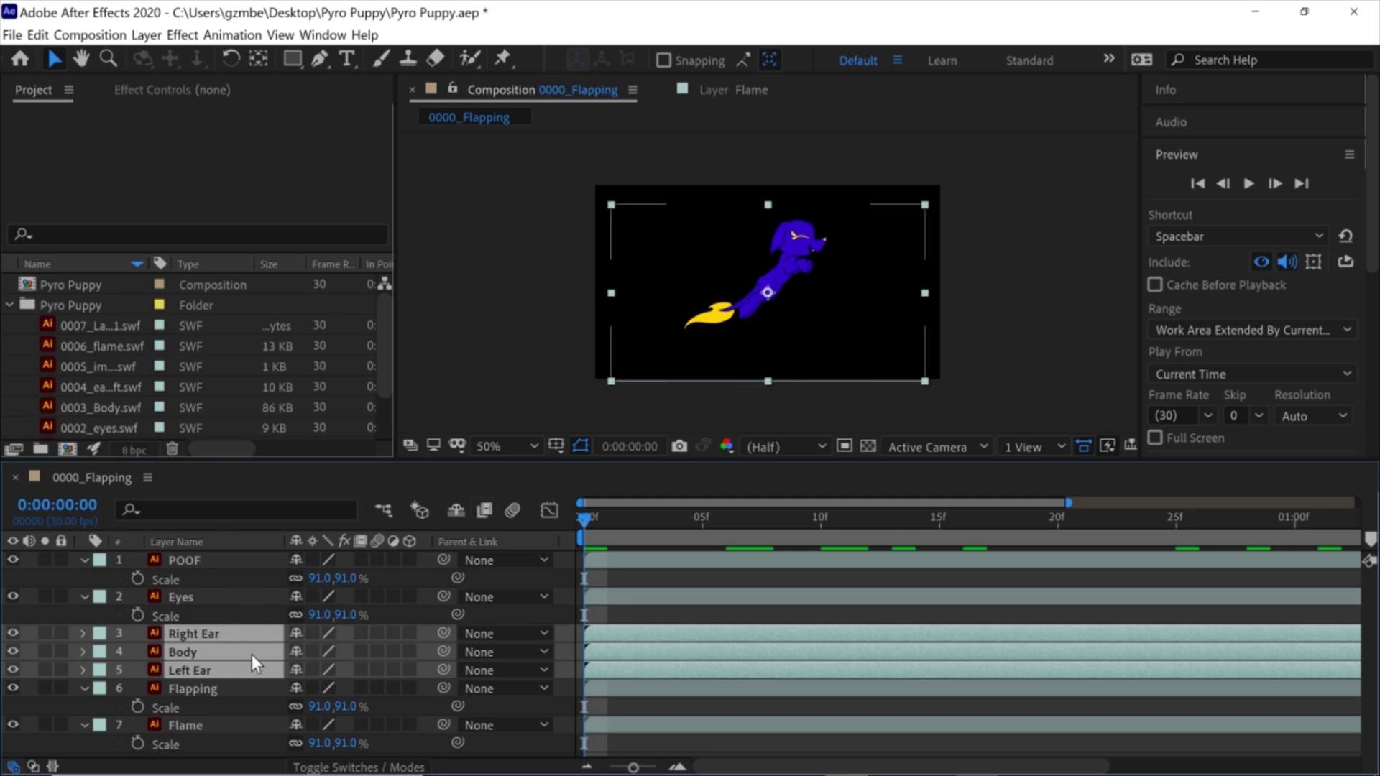
Show the title/action safe guides and select the Right Ear, Body and Left Ear layers.
{"action": "left_click", "coordinate": [1078, 122]}
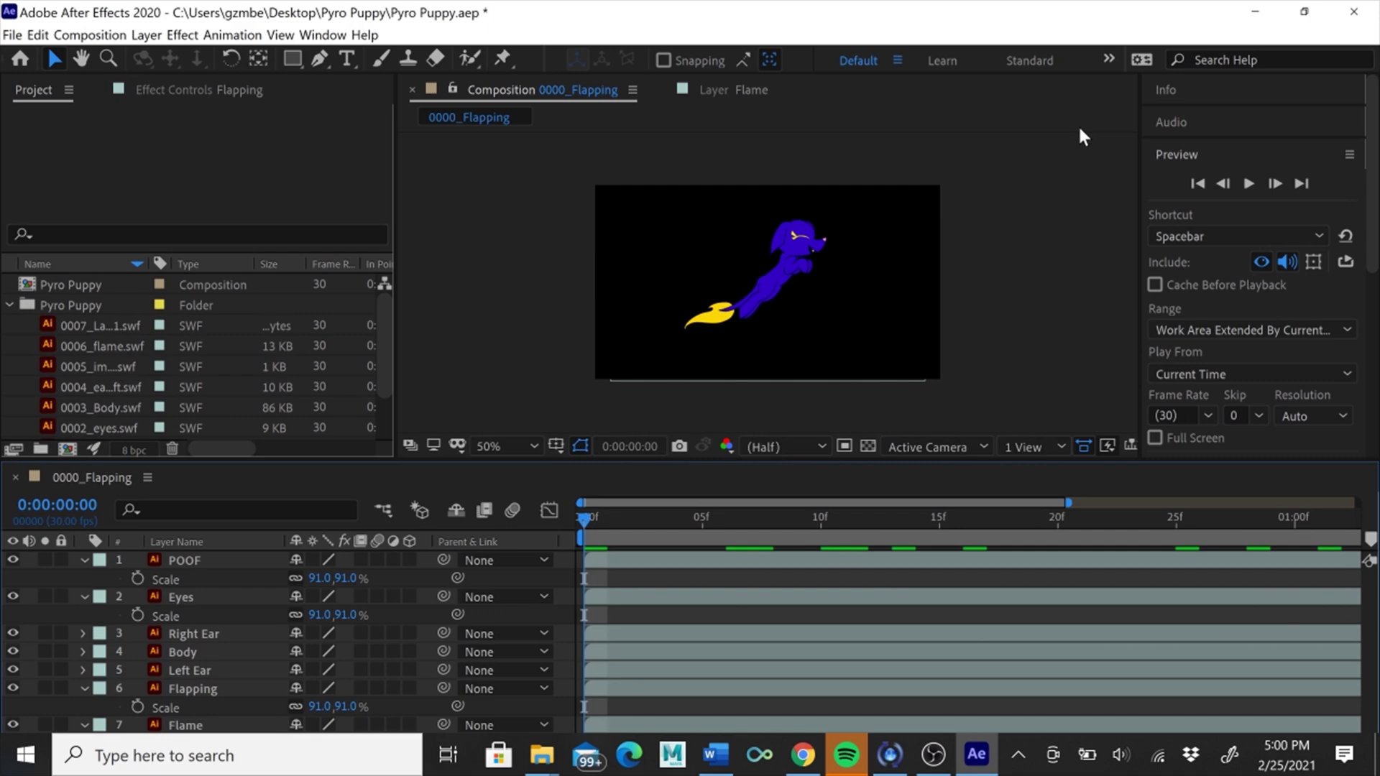
{"action": "key", "text": "apostrophe"}
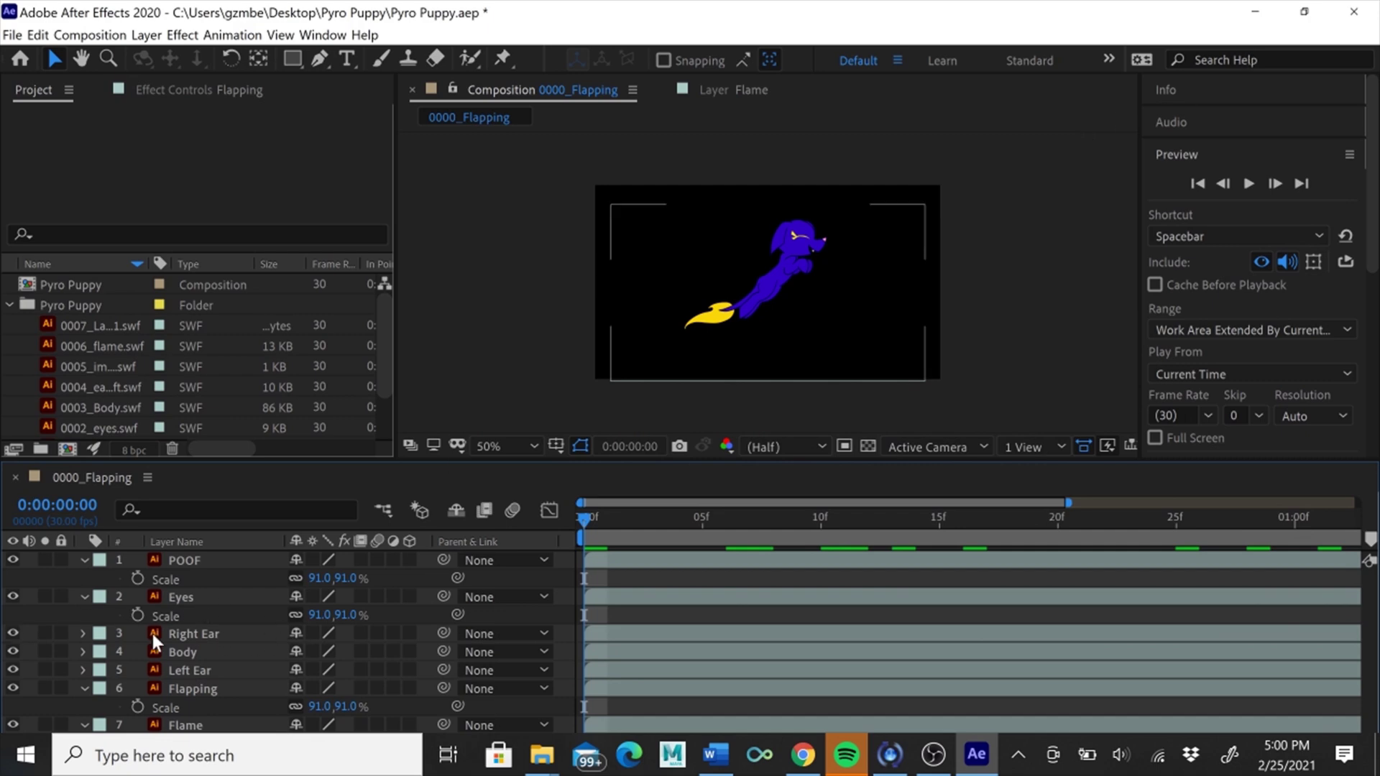
{"action": "left_click", "coordinate": [179, 632]}
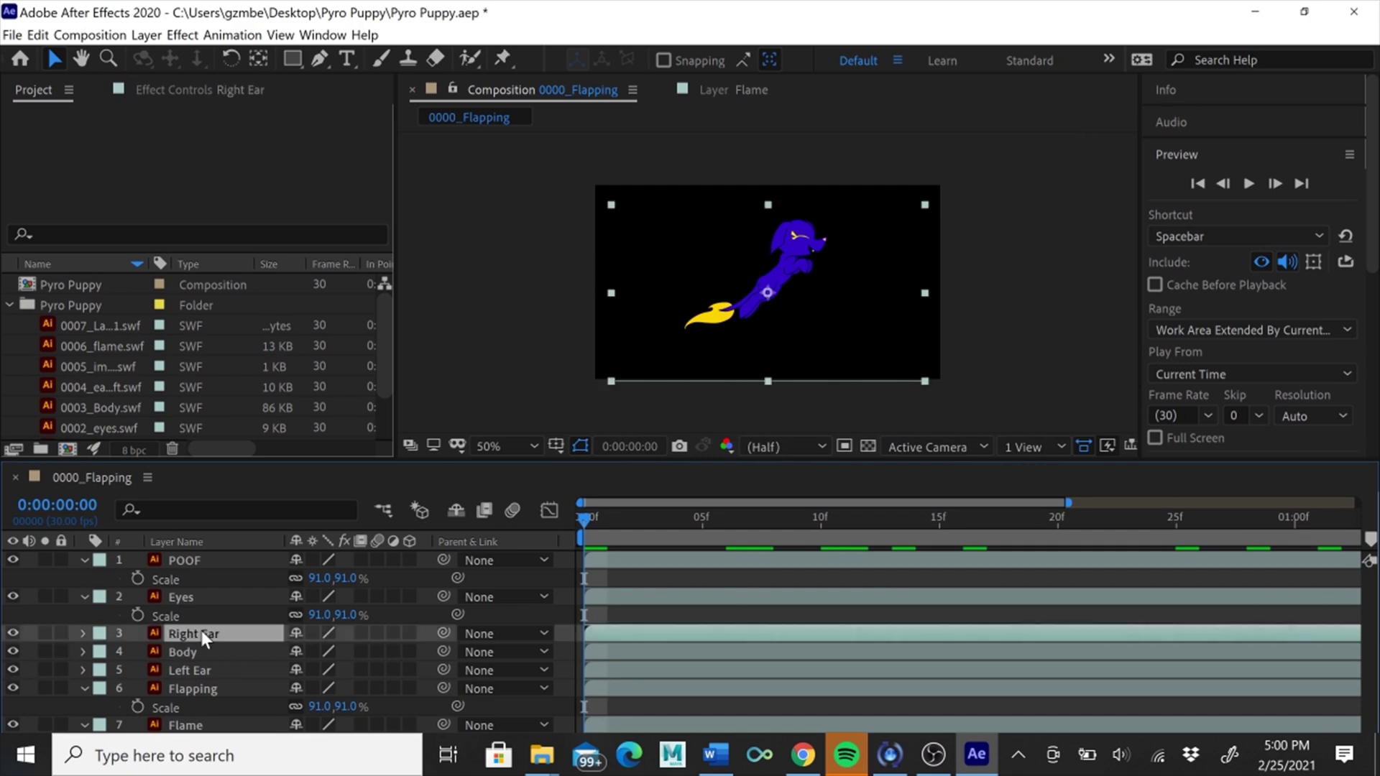
{"action": "left_click", "coordinate": [232, 657], "text": "ctrl"}
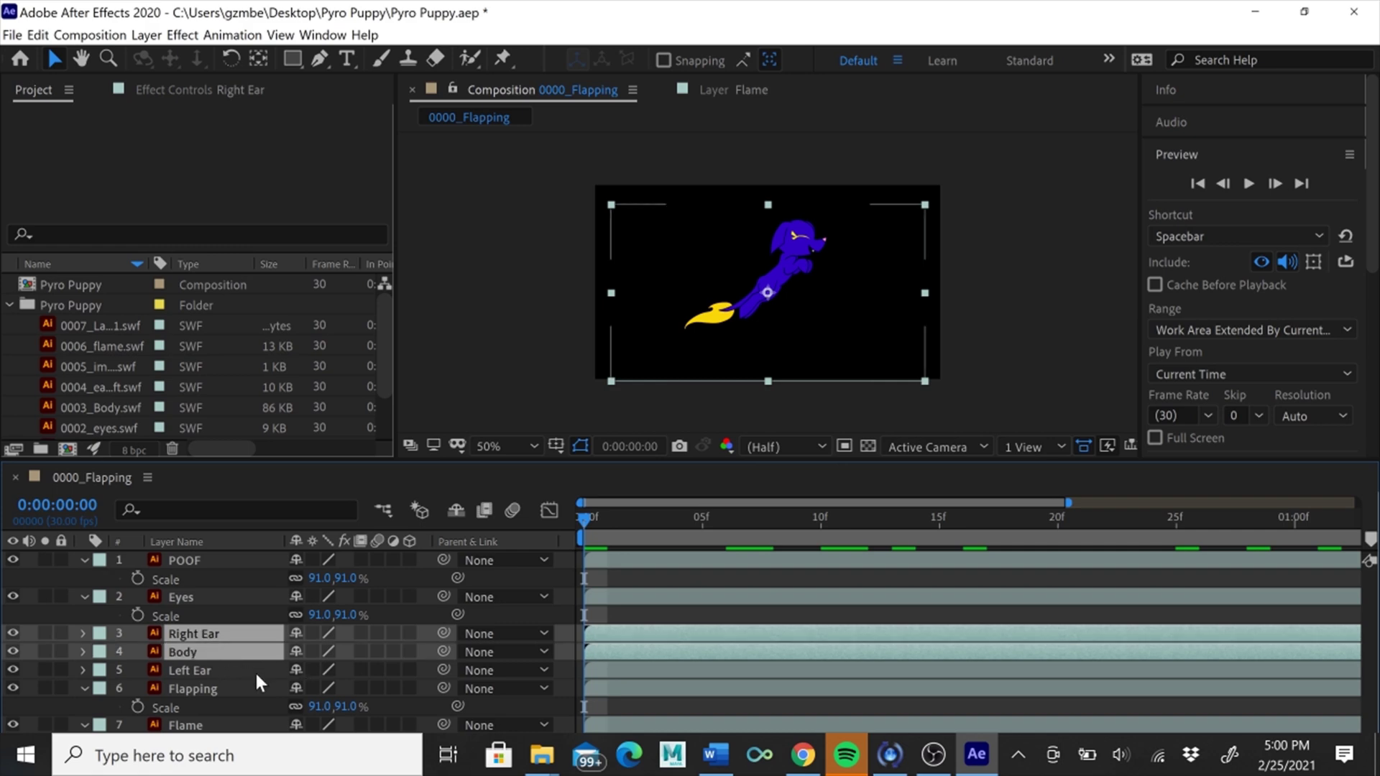
{"action": "left_click", "coordinate": [235, 672], "text": "ctrl"}
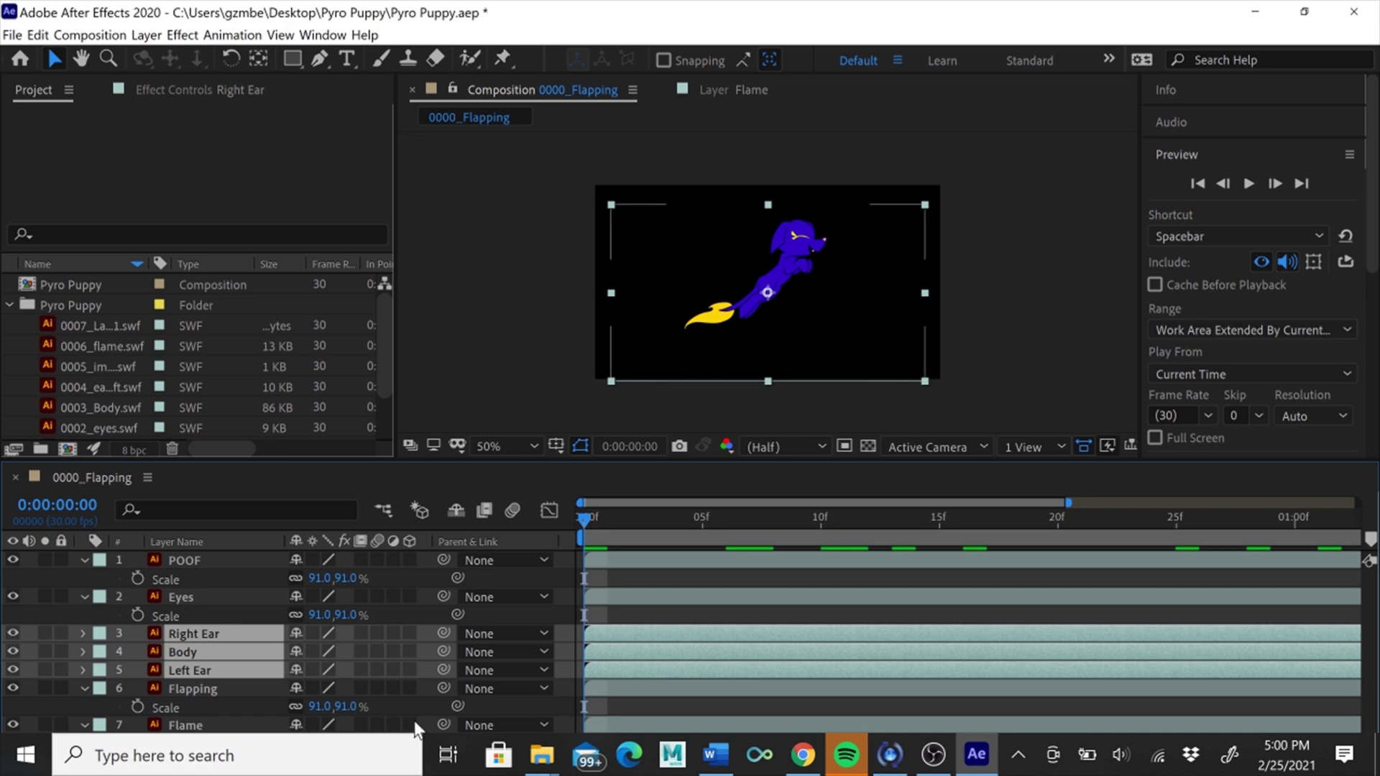
Pre-compose the three selected layers into Pre-comp 1.
{"action": "right_click", "coordinate": [242, 641]}
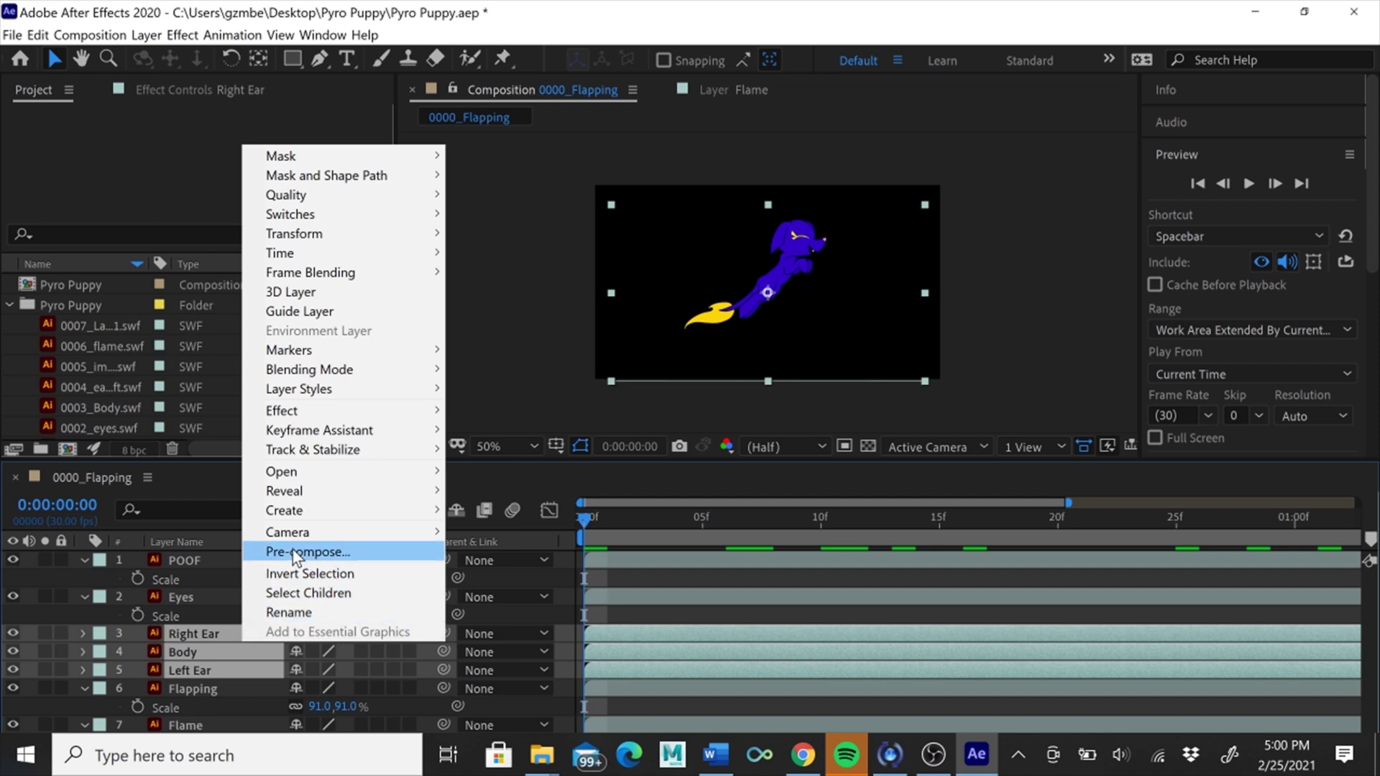
{"action": "left_click", "coordinate": [294, 551]}
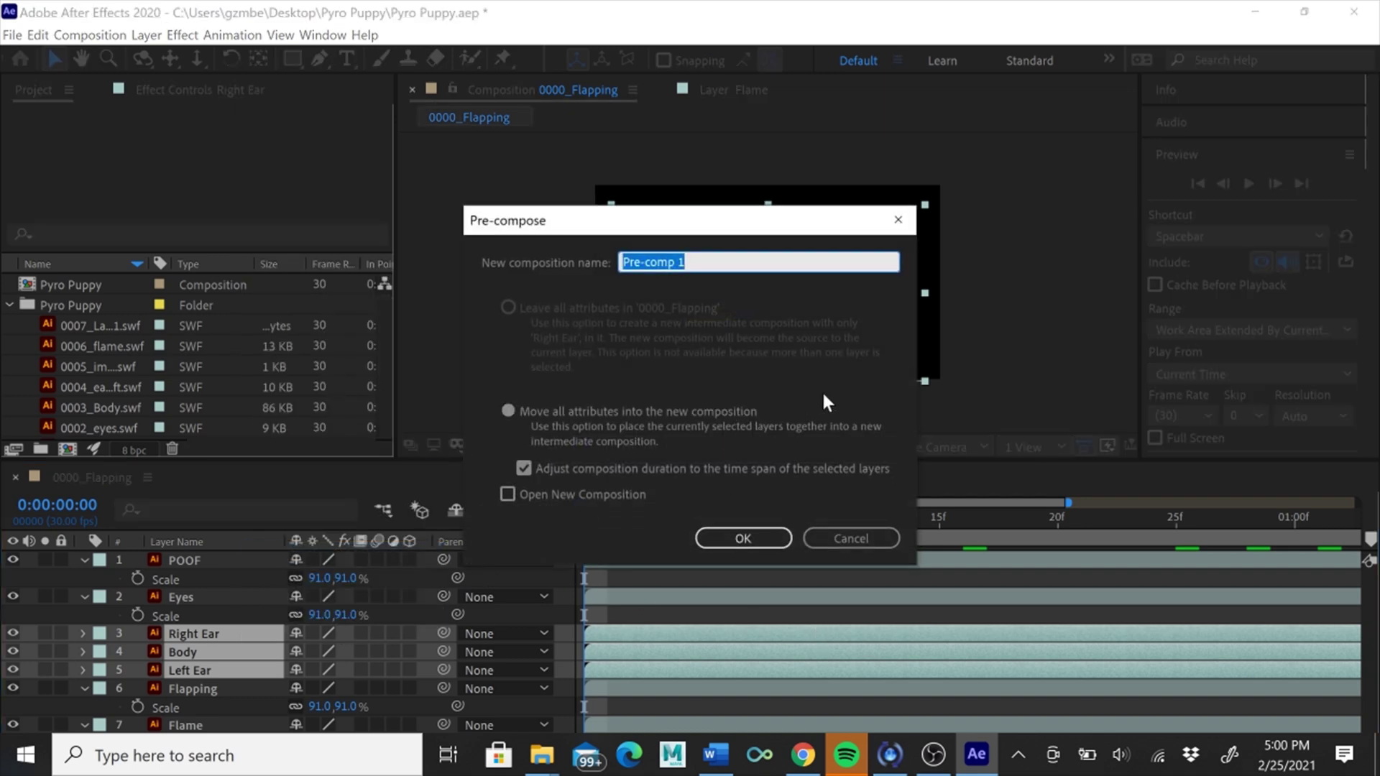
{"action": "left_click", "coordinate": [761, 540]}
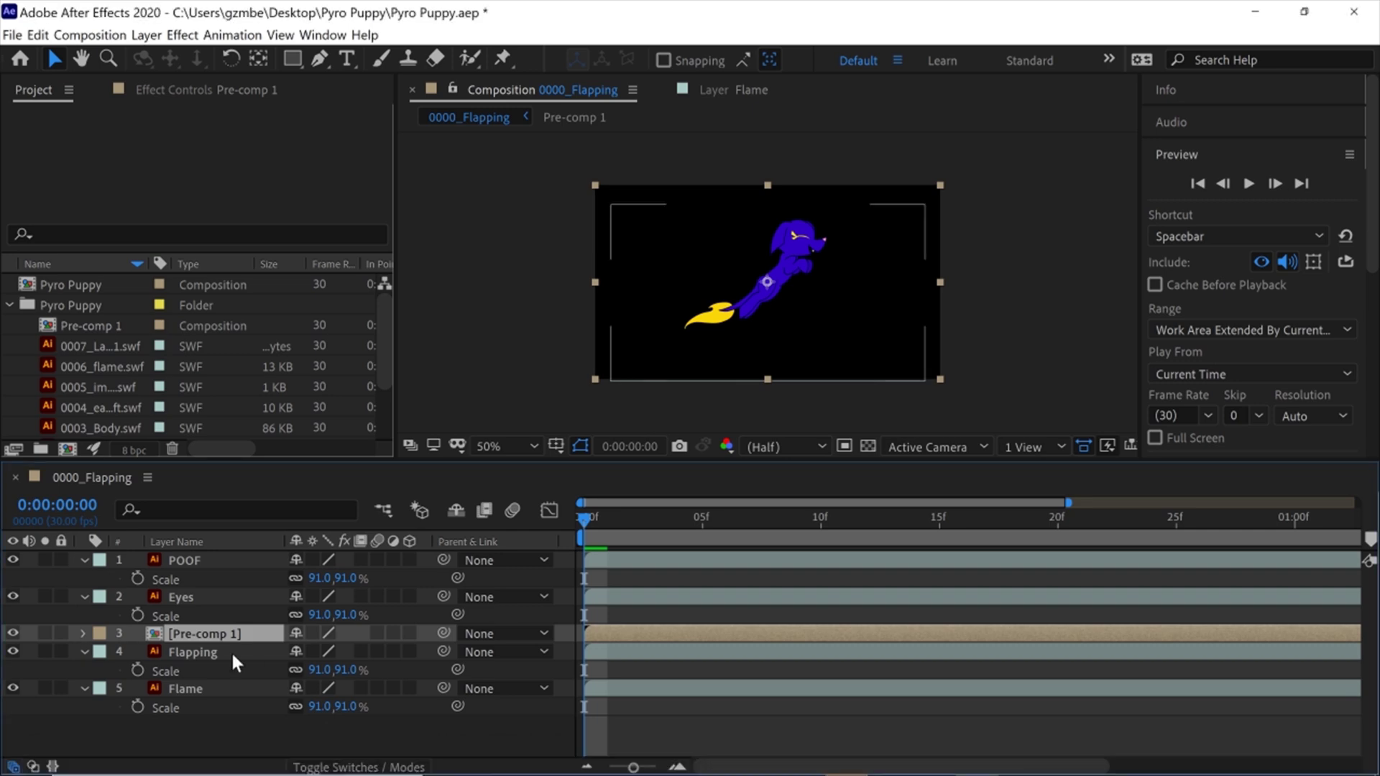
Select the POOF, Eyes and Flame layers in turn to inspect them.
{"action": "left_click", "coordinate": [179, 559]}
{"action": "left_click", "coordinate": [240, 593]}
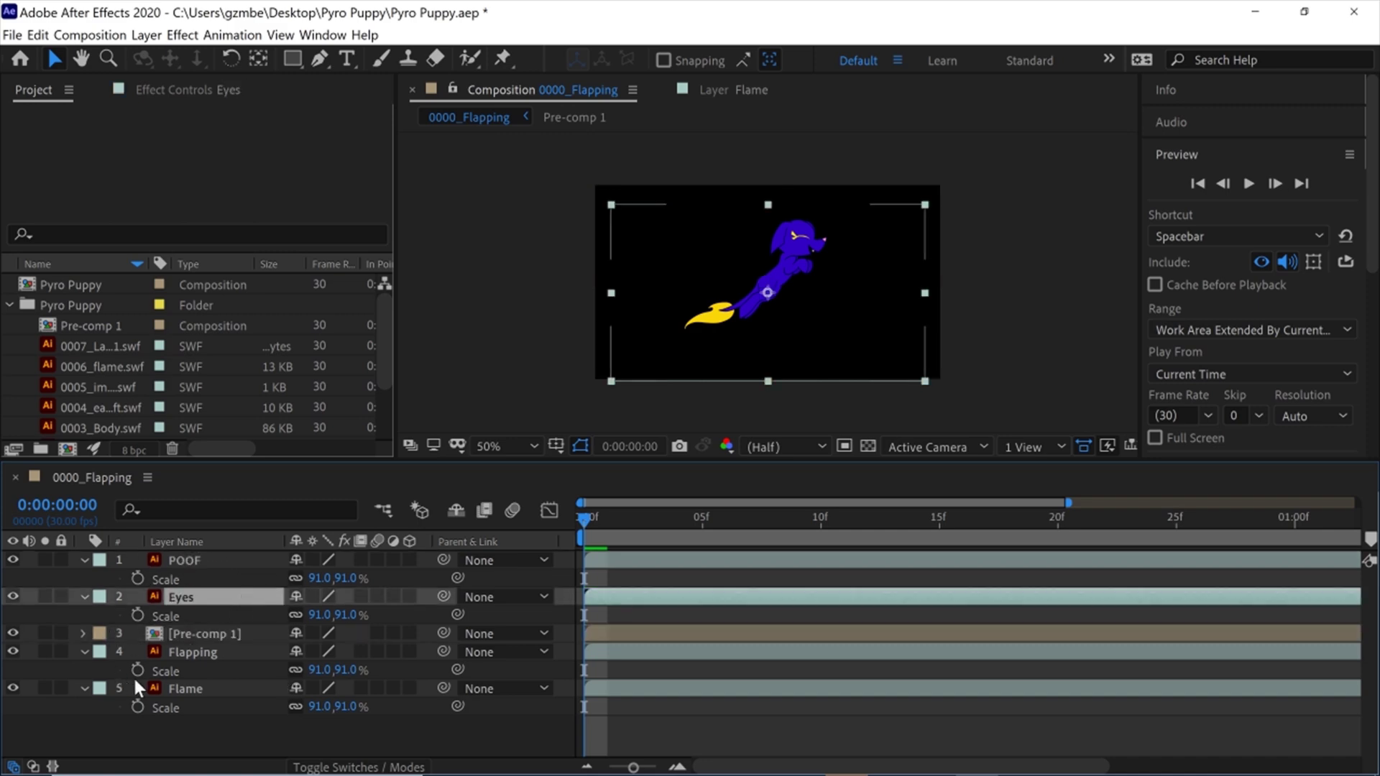
{"action": "left_click", "coordinate": [191, 683]}
{"action": "left_click", "coordinate": [176, 559]}
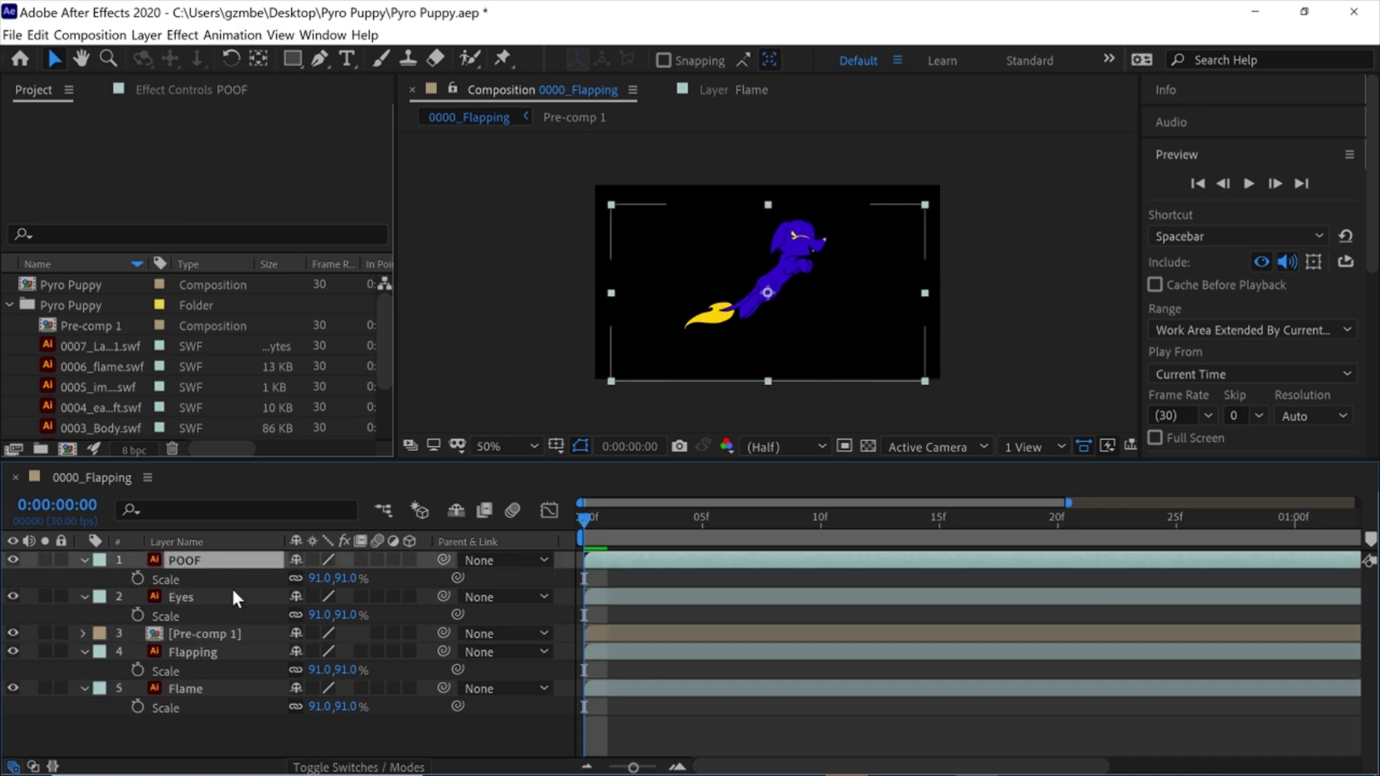
{"action": "left_click", "coordinate": [255, 602]}
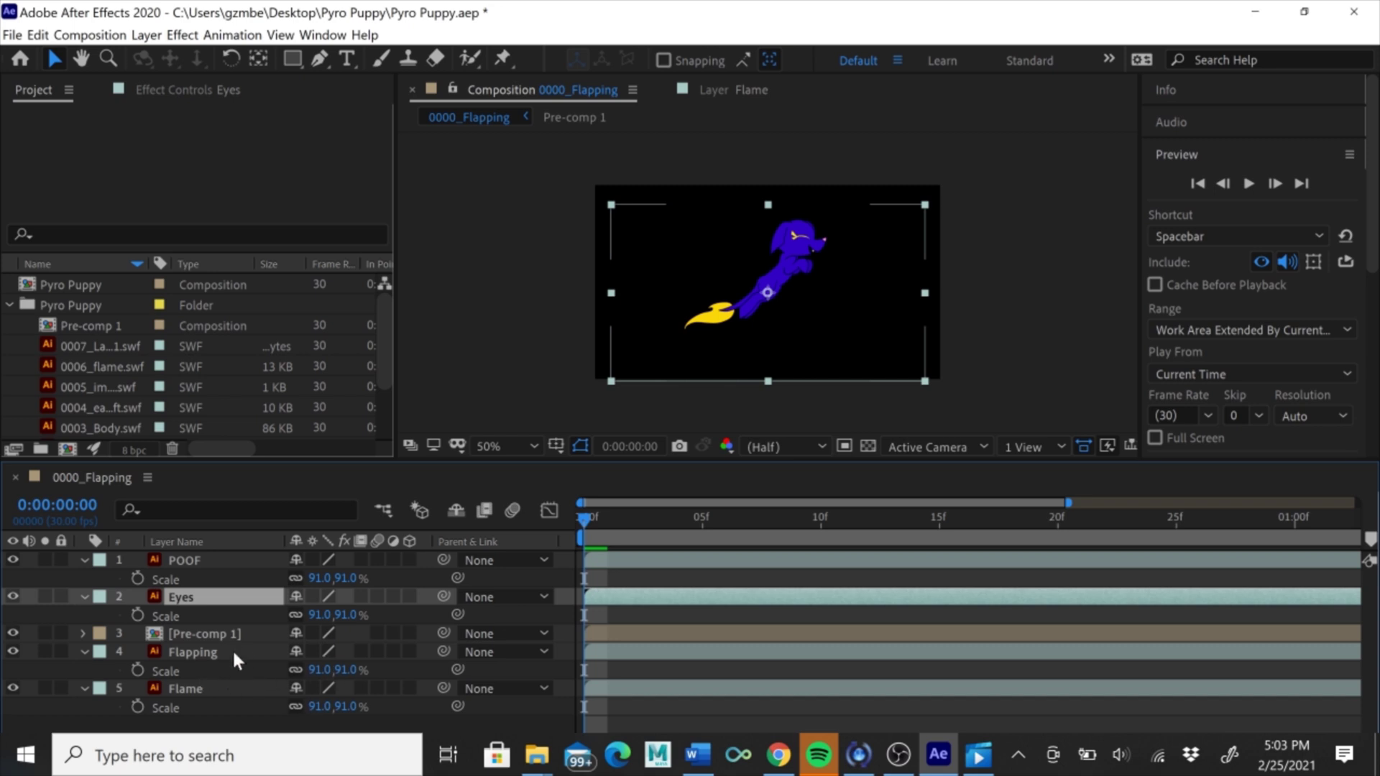
Rename the Pre-comp 1 layer to 'Body'.
{"action": "left_click", "coordinate": [209, 634]}
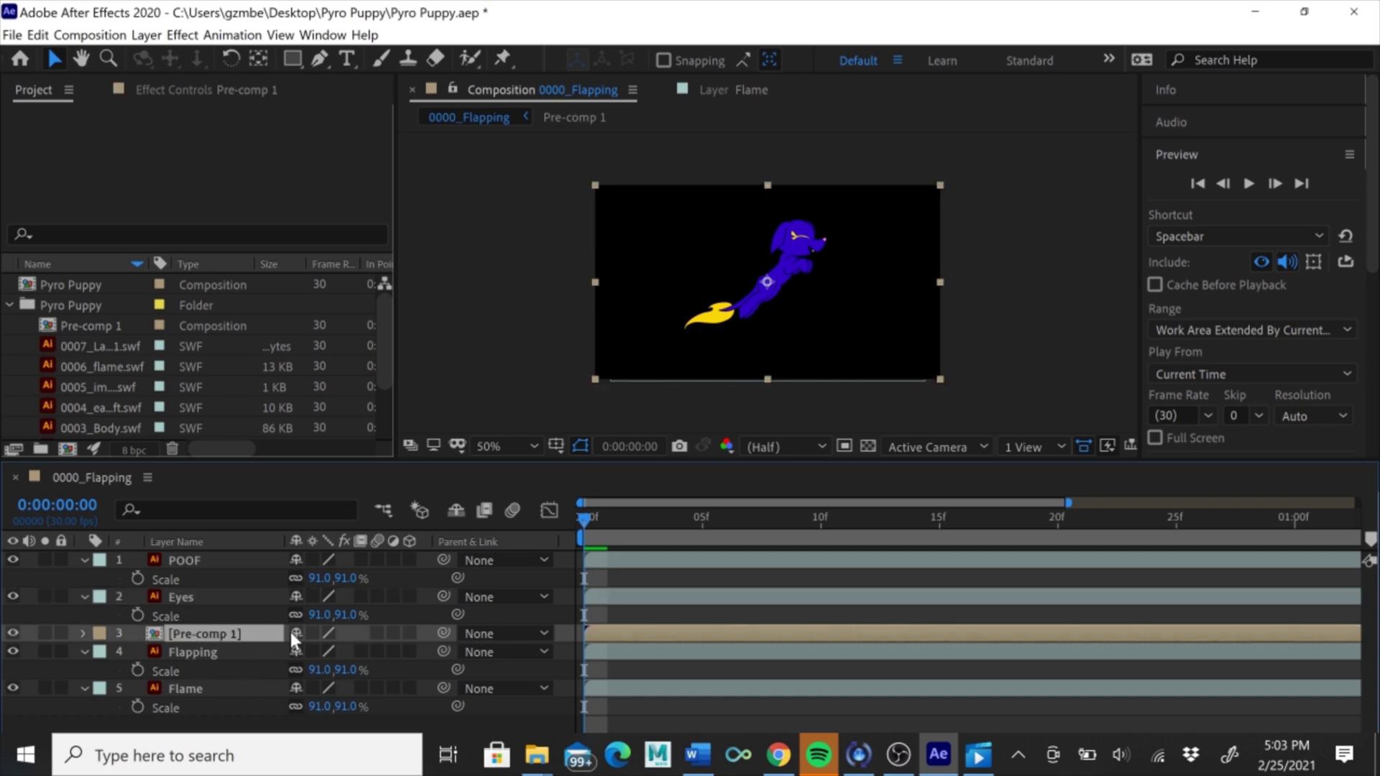
{"action": "right_click", "coordinate": [201, 630]}
{"action": "key", "text": "Escape"}
{"action": "key", "text": "Return"}
{"action": "type", "text": "Bof"}
{"action": "type", "text": "y"}
{"action": "key", "text": "BackSpace"}
{"action": "key", "text": "BackSpace"}
{"action": "type", "text": "dy"}
{"action": "key", "text": "Return"}
Apply an Inner Glow layer style to the Body layer through its Layer Styles menu.
{"action": "right_click", "coordinate": [197, 635]}
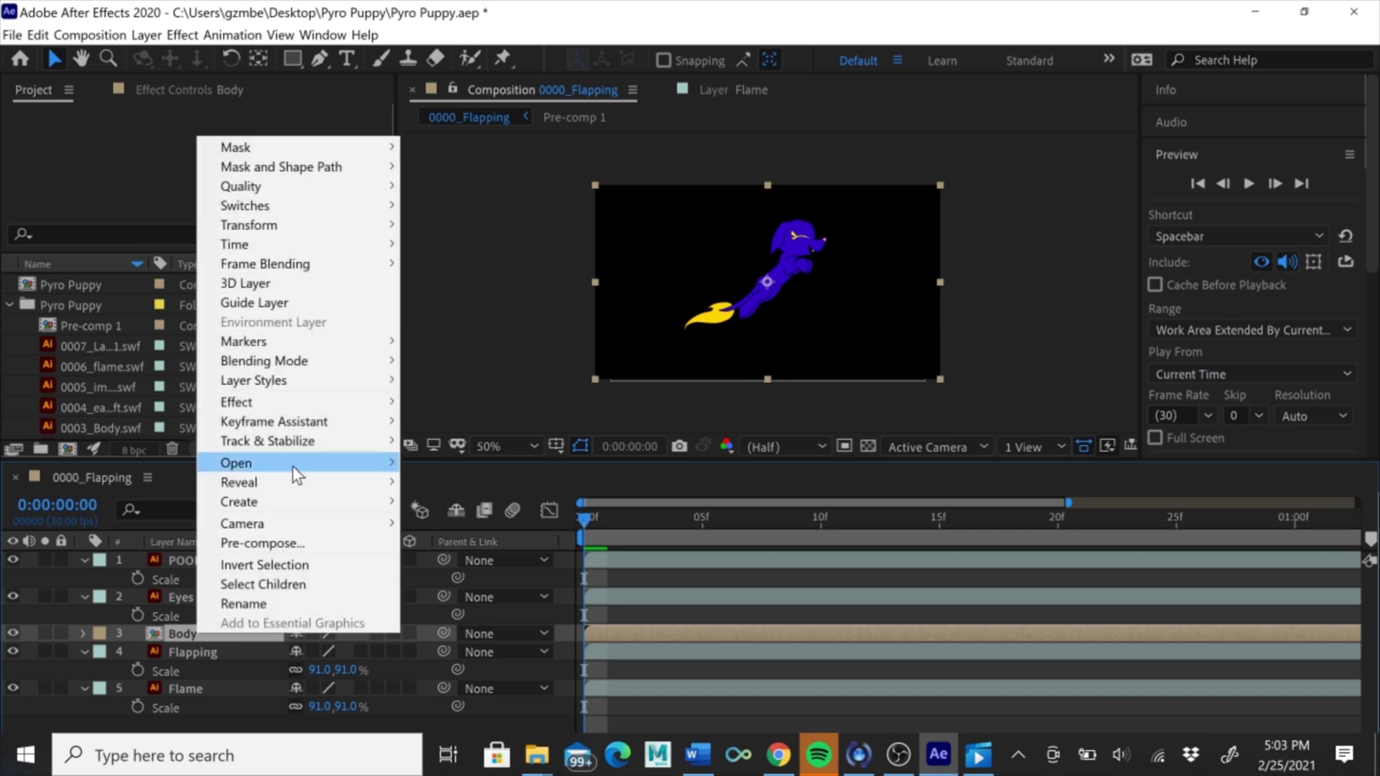
{"action": "mouse_move", "coordinate": [354, 392]}
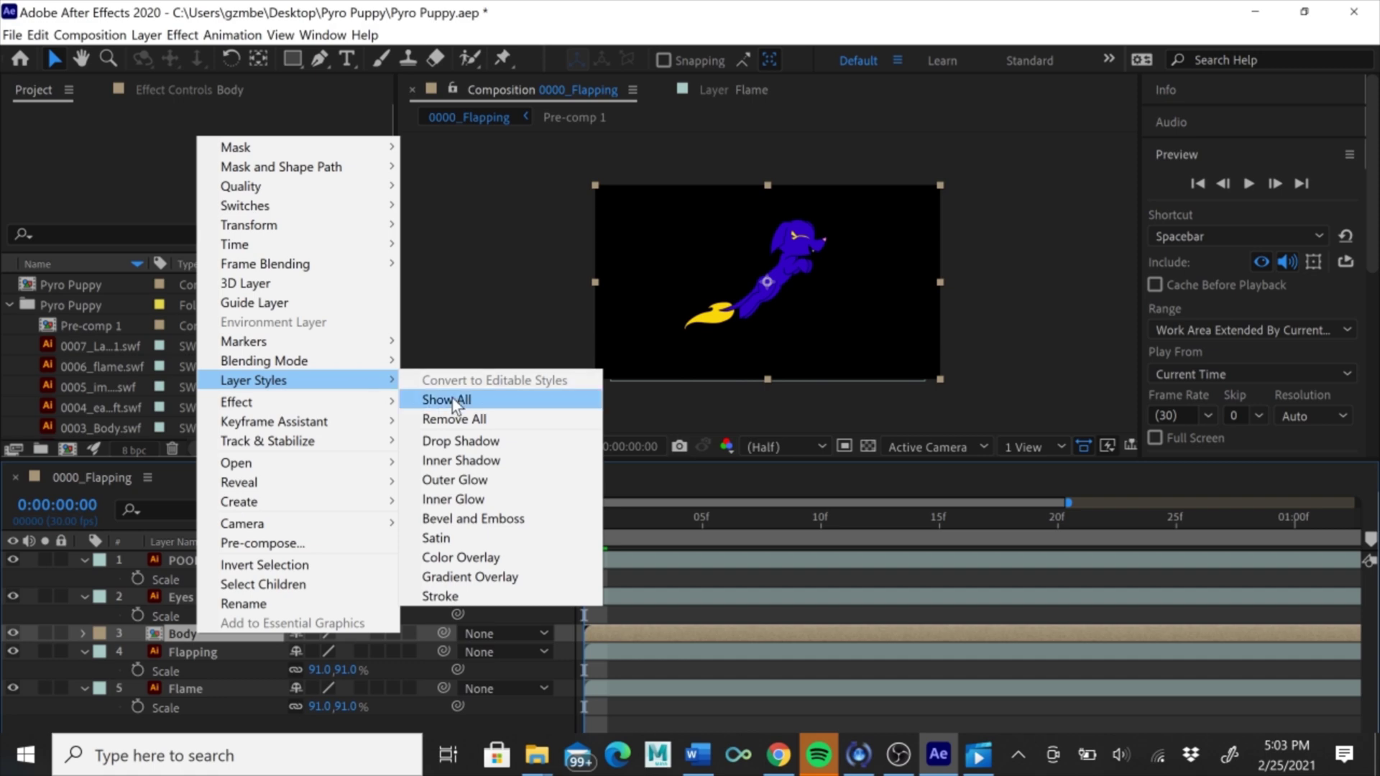
{"action": "left_click", "coordinate": [491, 499]}
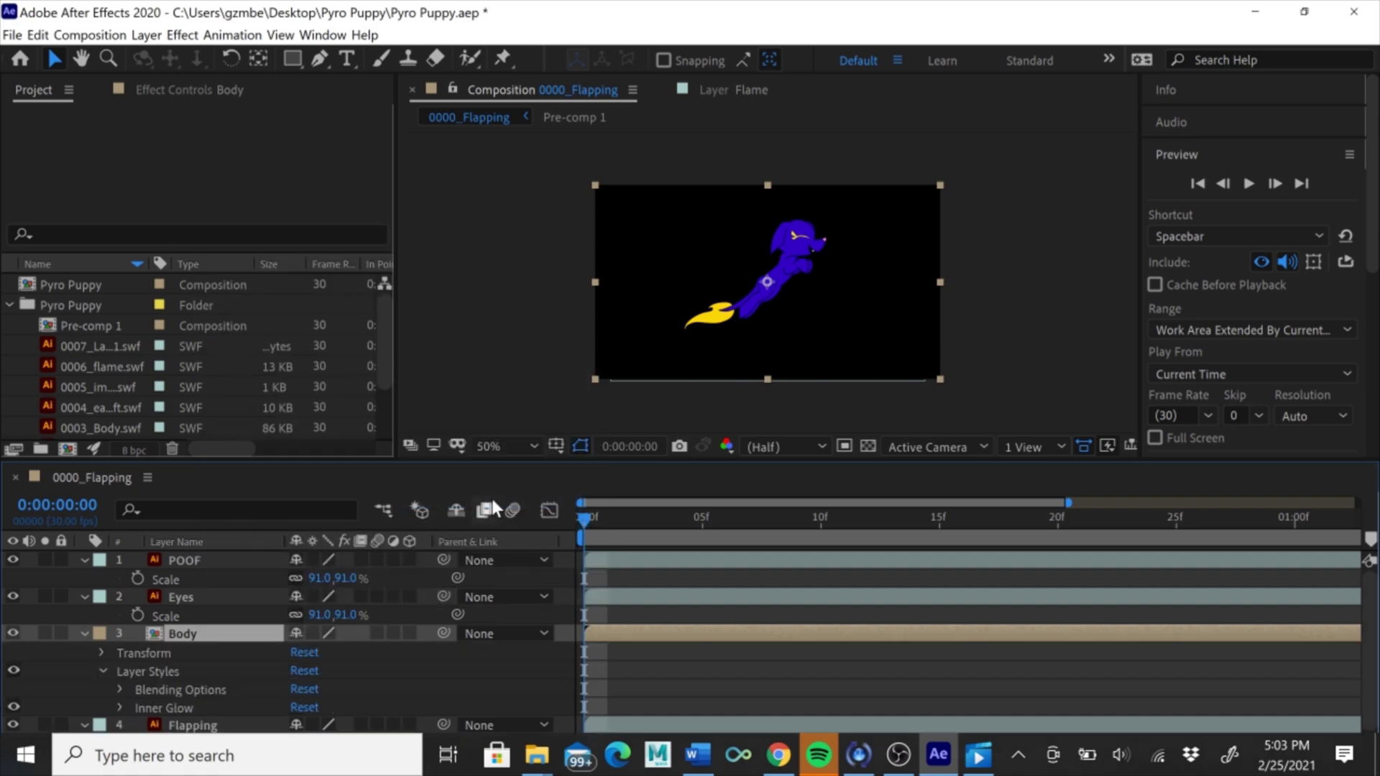
{"action": "scroll", "coordinate": [205, 606], "scroll_direction": "down", "scroll_amount": 1}
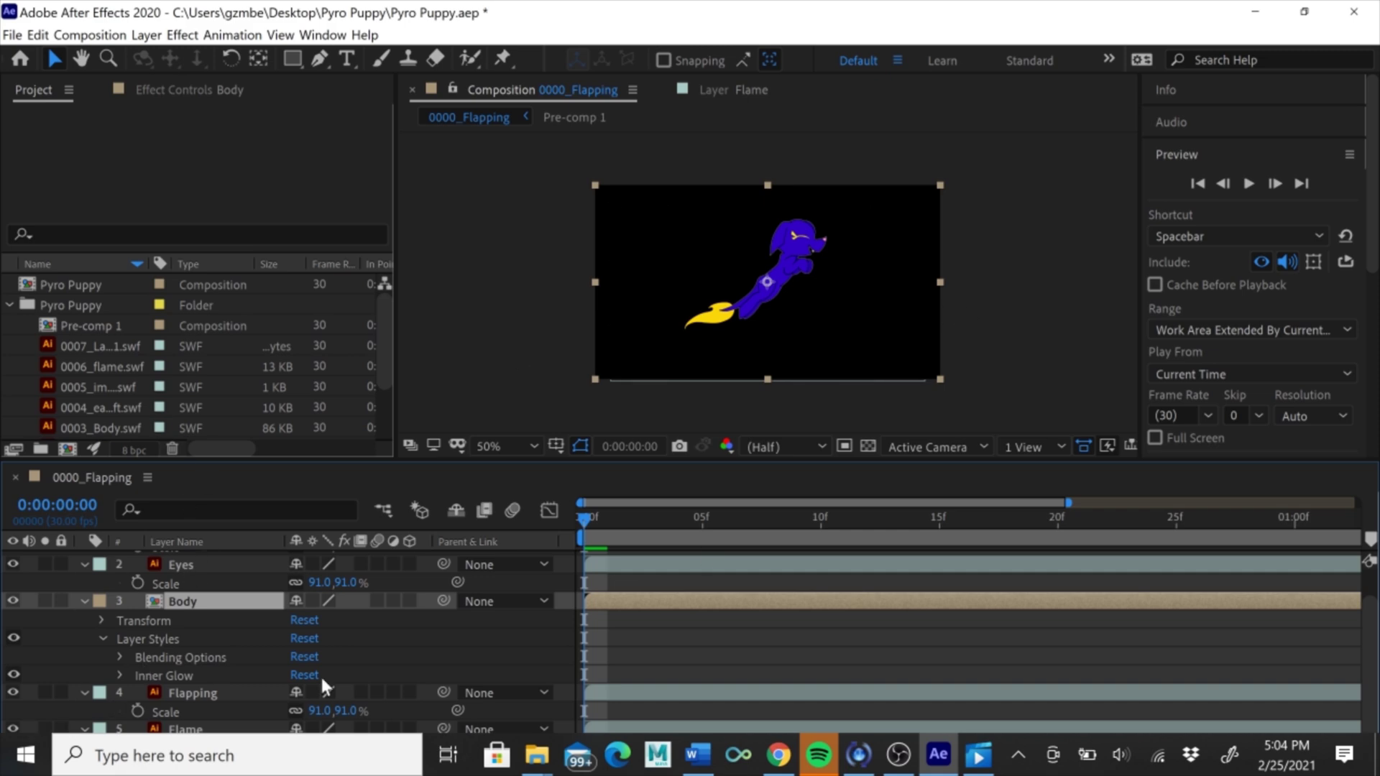
Twirl open the Inner Glow settings and set the viewer magnification to 100%.
{"action": "left_click", "coordinate": [119, 675]}
{"action": "scroll", "coordinate": [118, 678], "scroll_direction": "down", "scroll_amount": 2}
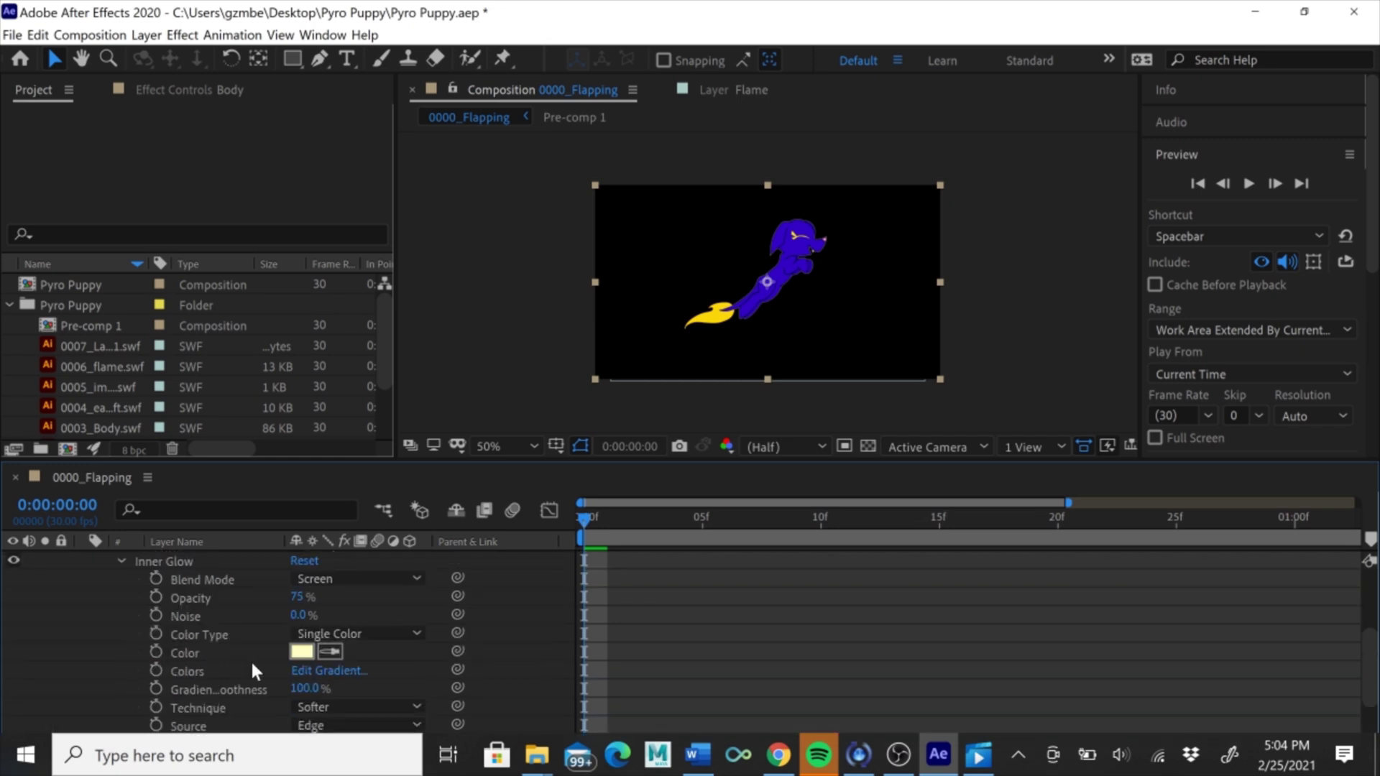
{"action": "scroll", "coordinate": [260, 657], "scroll_direction": "down", "scroll_amount": 3}
{"action": "scroll", "coordinate": [260, 657], "scroll_direction": "up", "scroll_amount": 3}
{"action": "scroll", "coordinate": [323, 671], "scroll_direction": "down", "scroll_amount": 2}
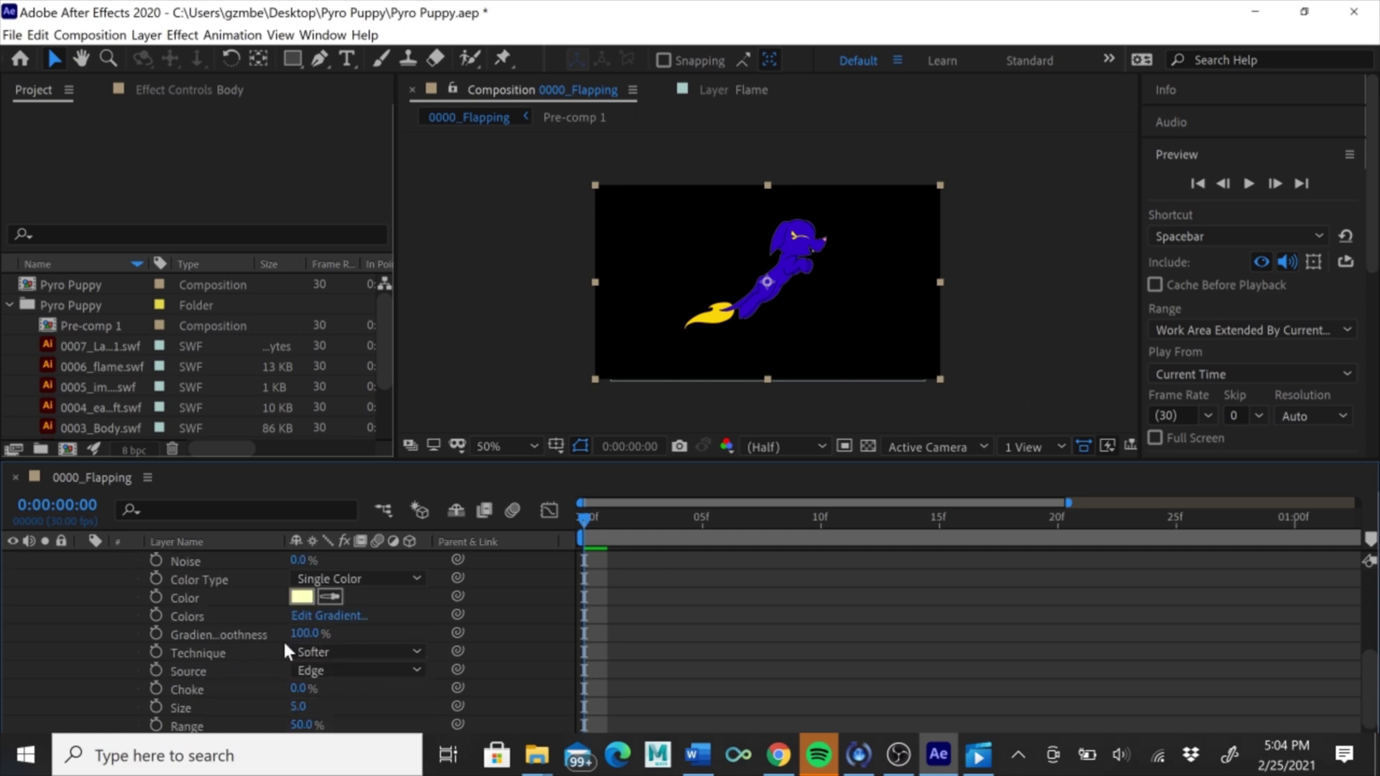
{"action": "scroll", "coordinate": [288, 650], "scroll_direction": "down", "scroll_amount": 3}
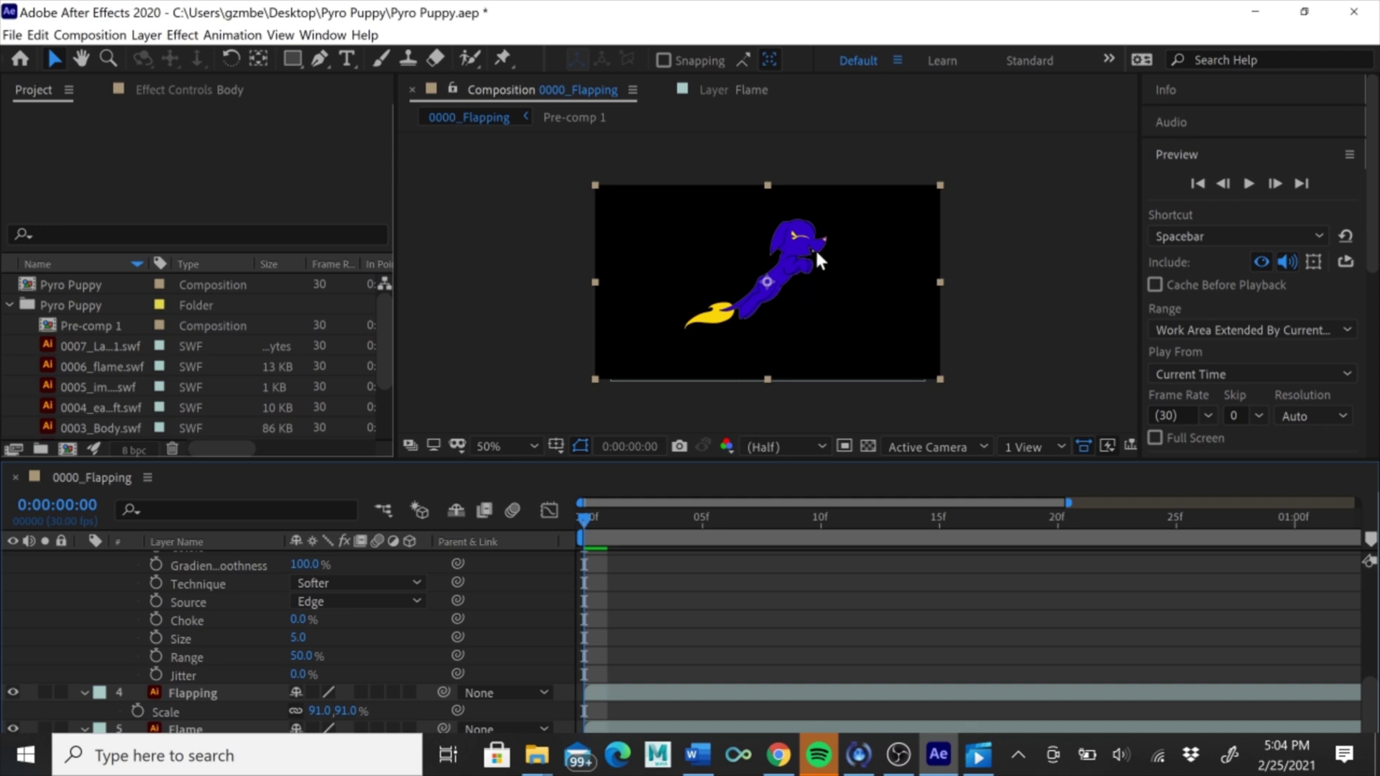
{"action": "left_click", "coordinate": [537, 446]}
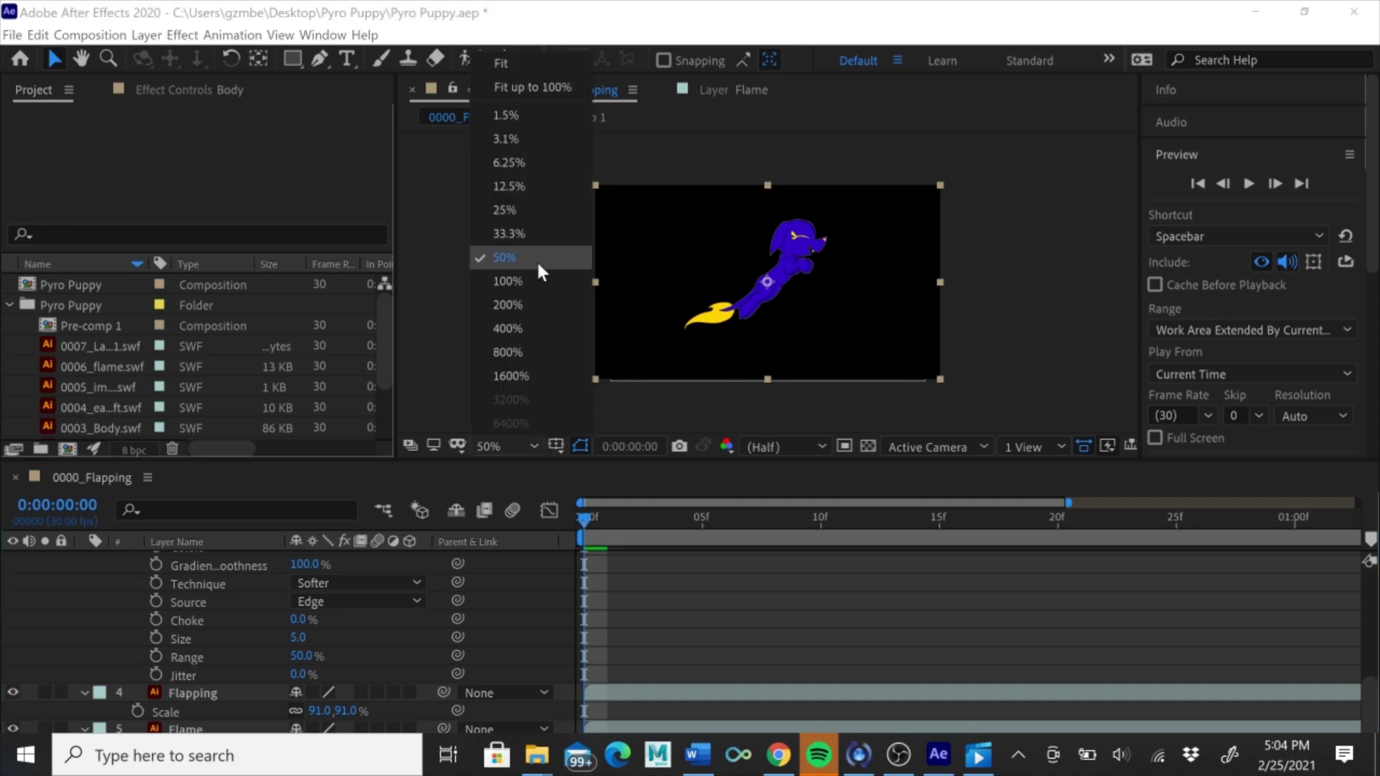
{"action": "left_click", "coordinate": [522, 281]}
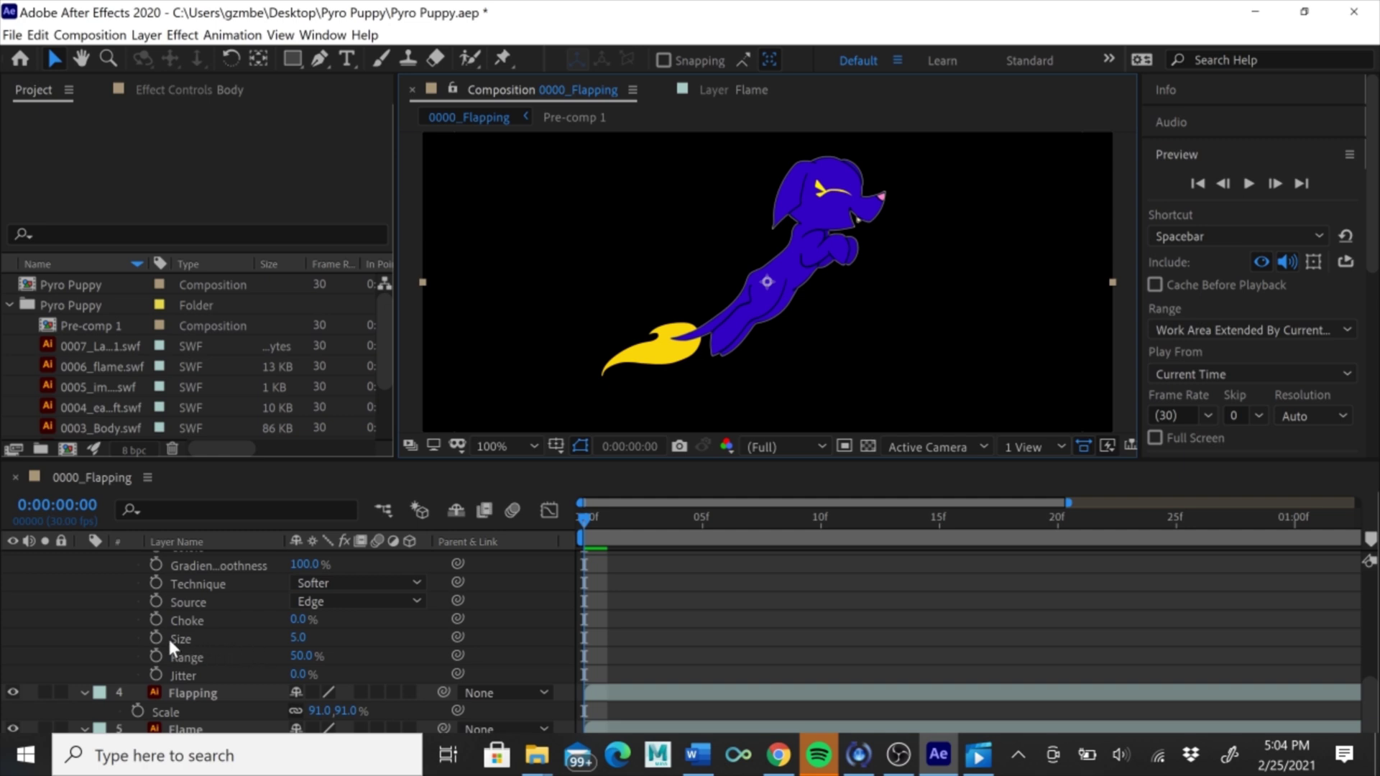
Raise the Inner Glow size from 5 to 70.
{"action": "left_click_drag", "start_coordinate": [297, 637], "coordinate": [320, 639]}
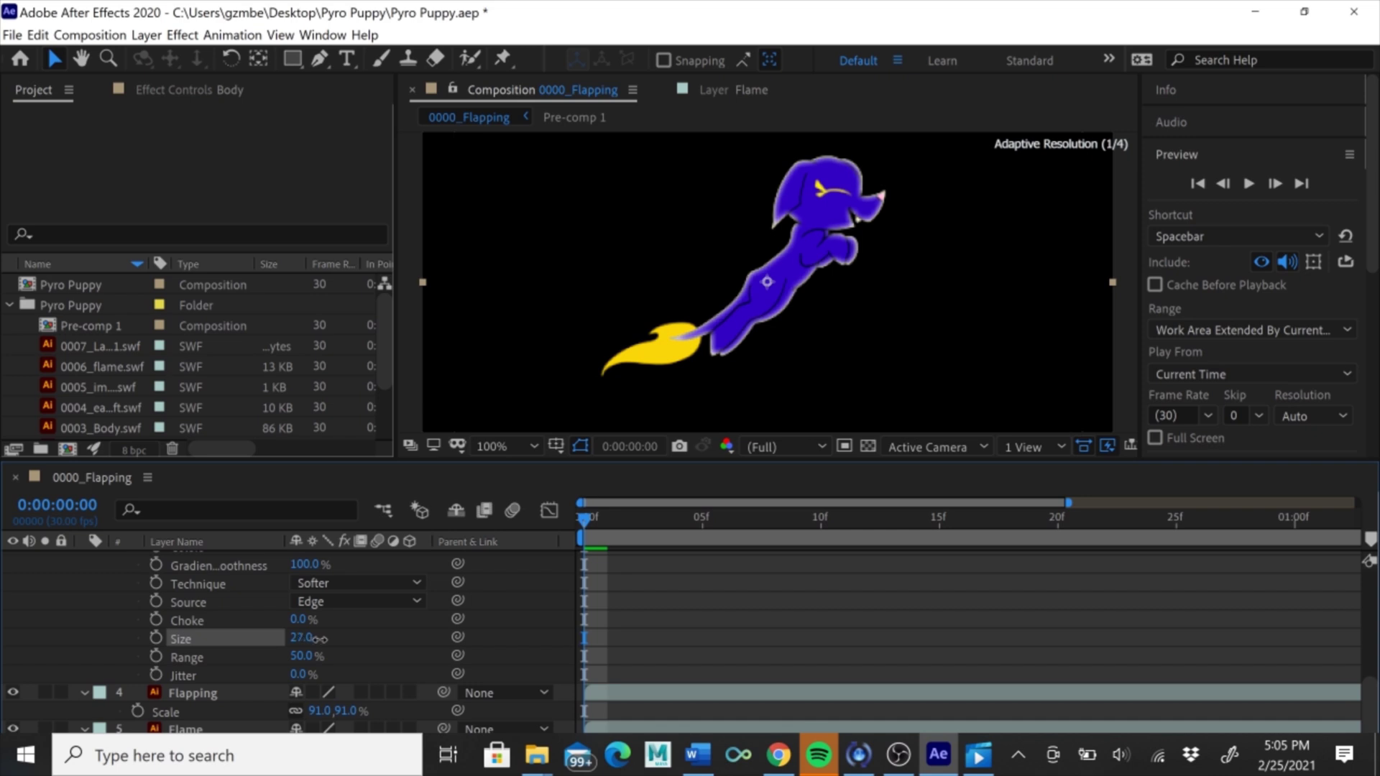
{"action": "left_click_drag", "start_coordinate": [320, 639], "coordinate": [365, 639]}
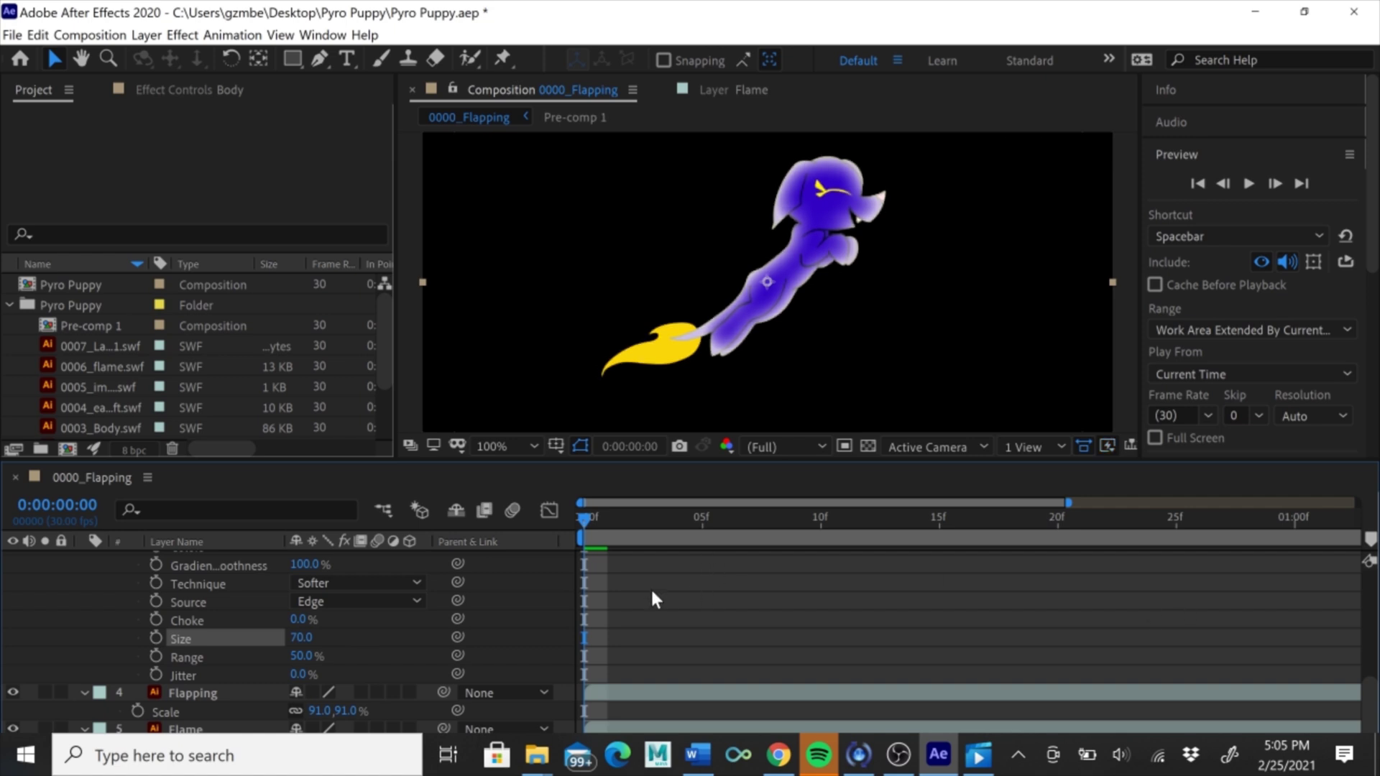
{"action": "scroll", "coordinate": [355, 670], "scroll_direction": "up", "scroll_amount": 3}
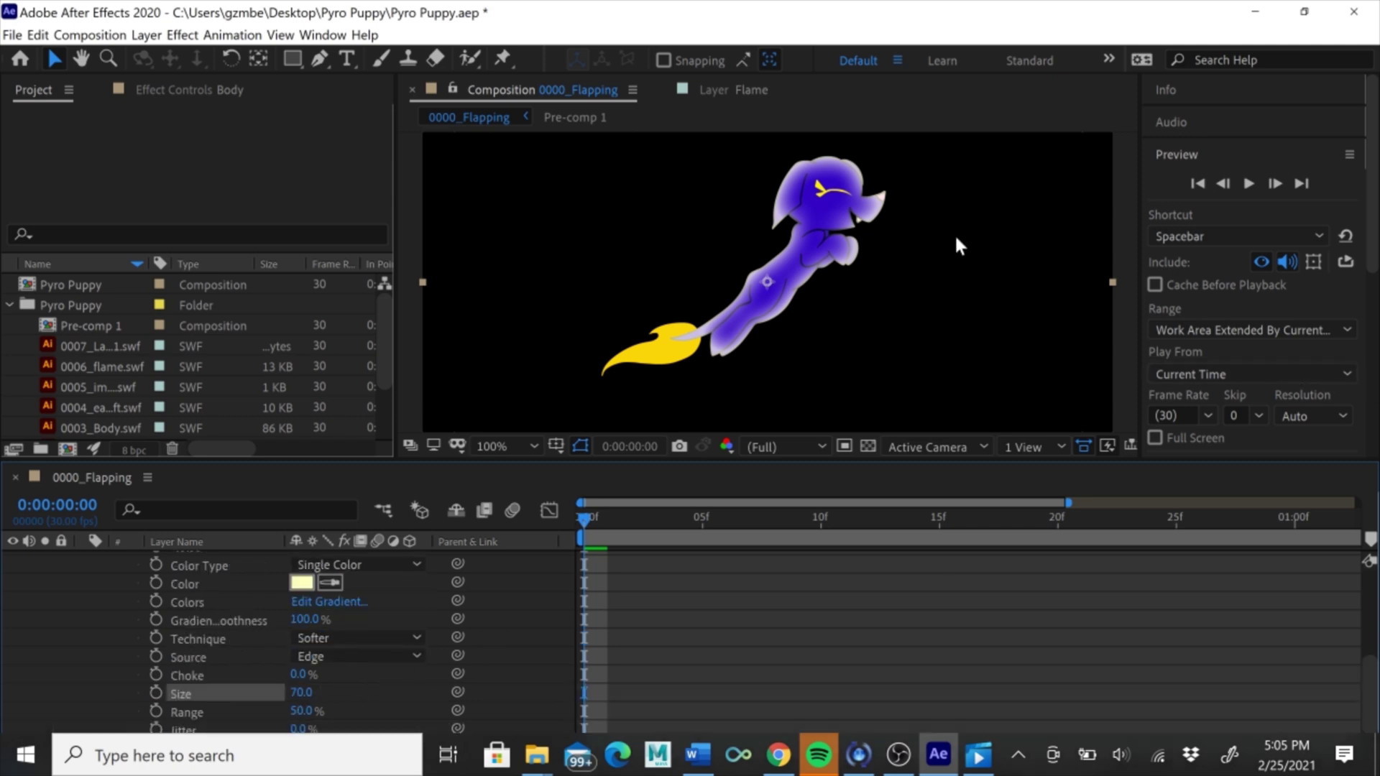
Change the Inner Glow colour from pale yellow to fully saturated blue 00B6FF.
{"action": "left_click", "coordinate": [210, 581]}
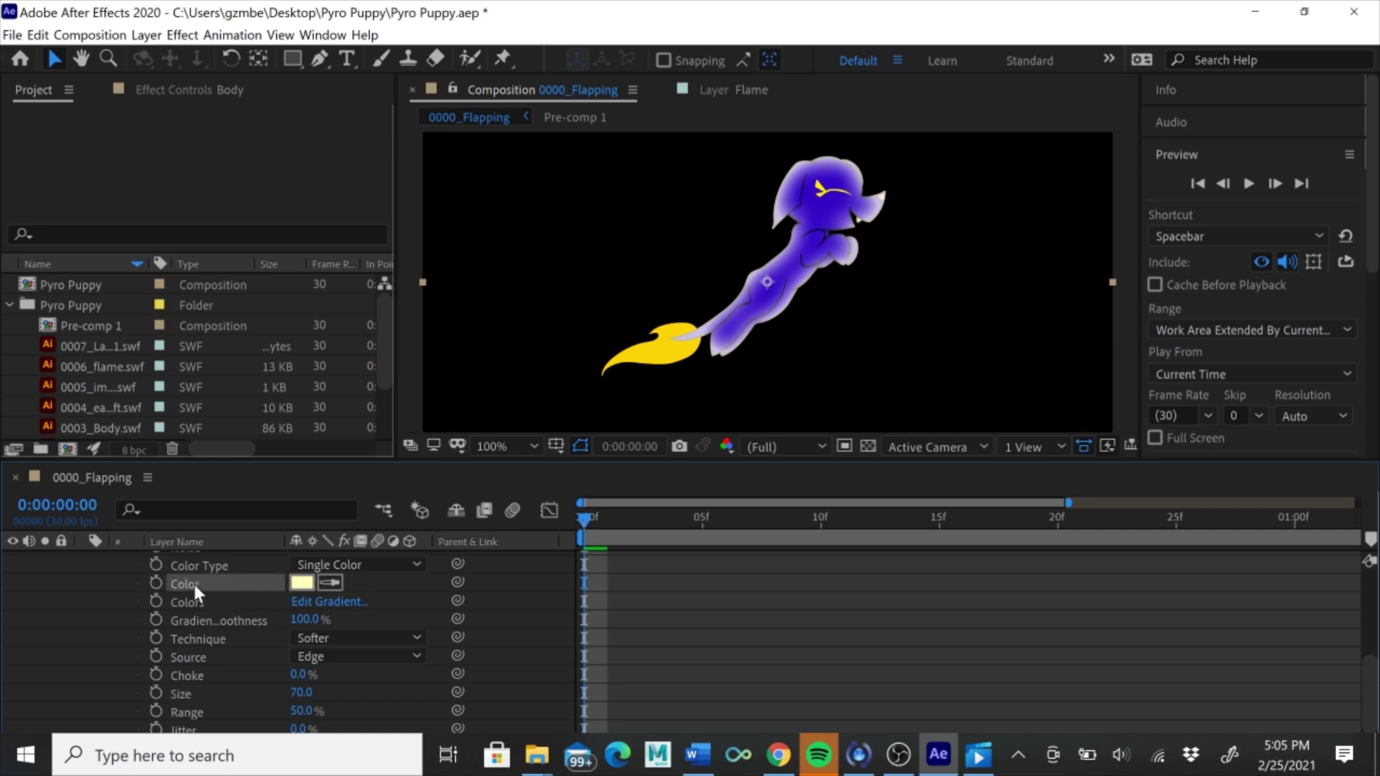
{"action": "left_click", "coordinate": [304, 582]}
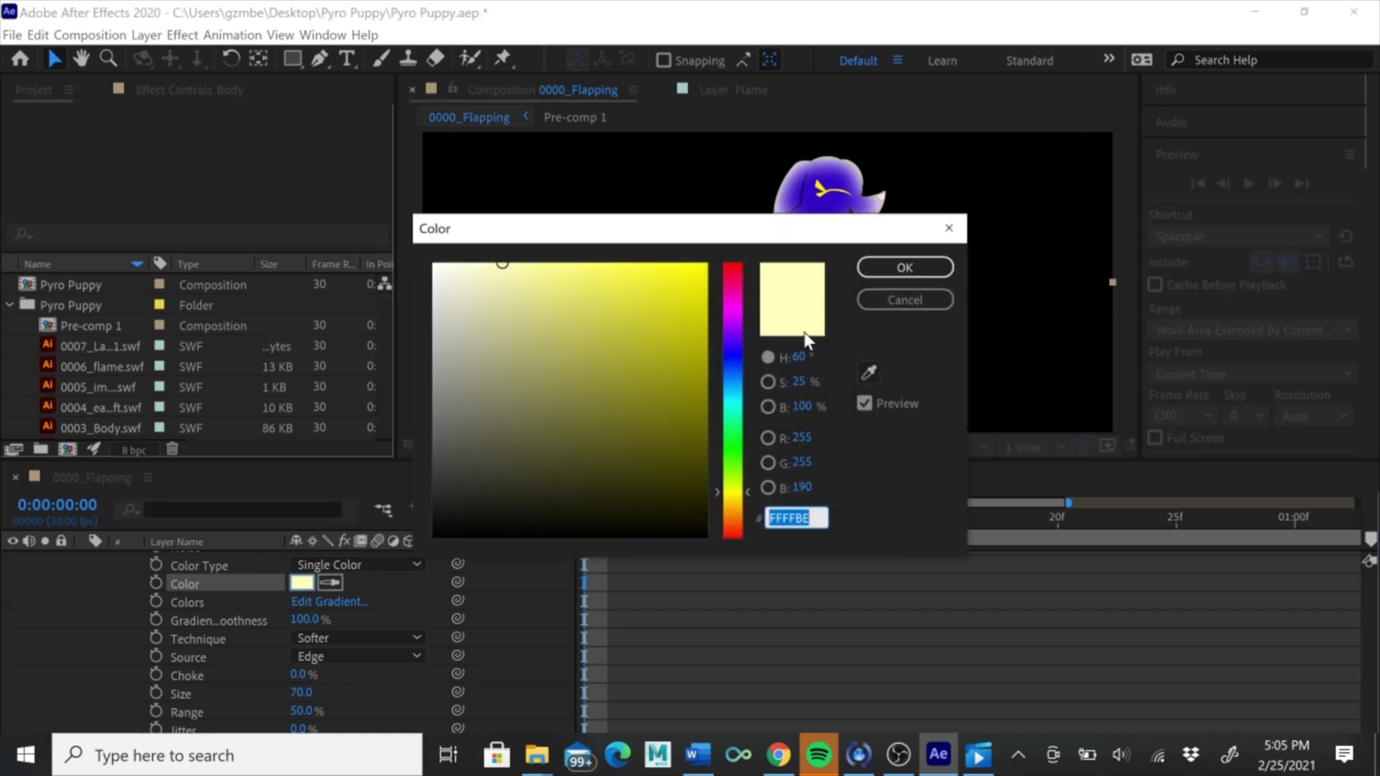
{"action": "left_click", "coordinate": [715, 498]}
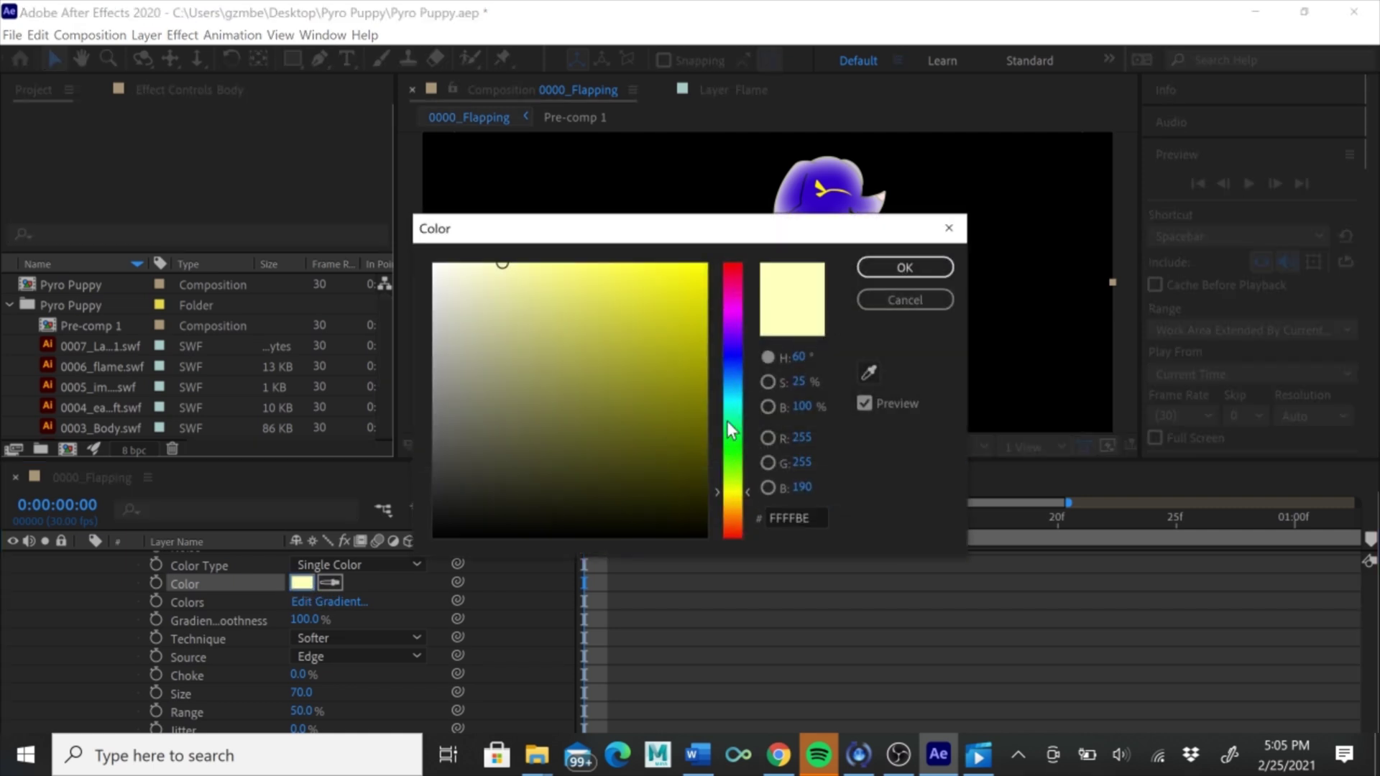
{"action": "left_click", "coordinate": [715, 484]}
{"action": "left_click", "coordinate": [733, 379]}
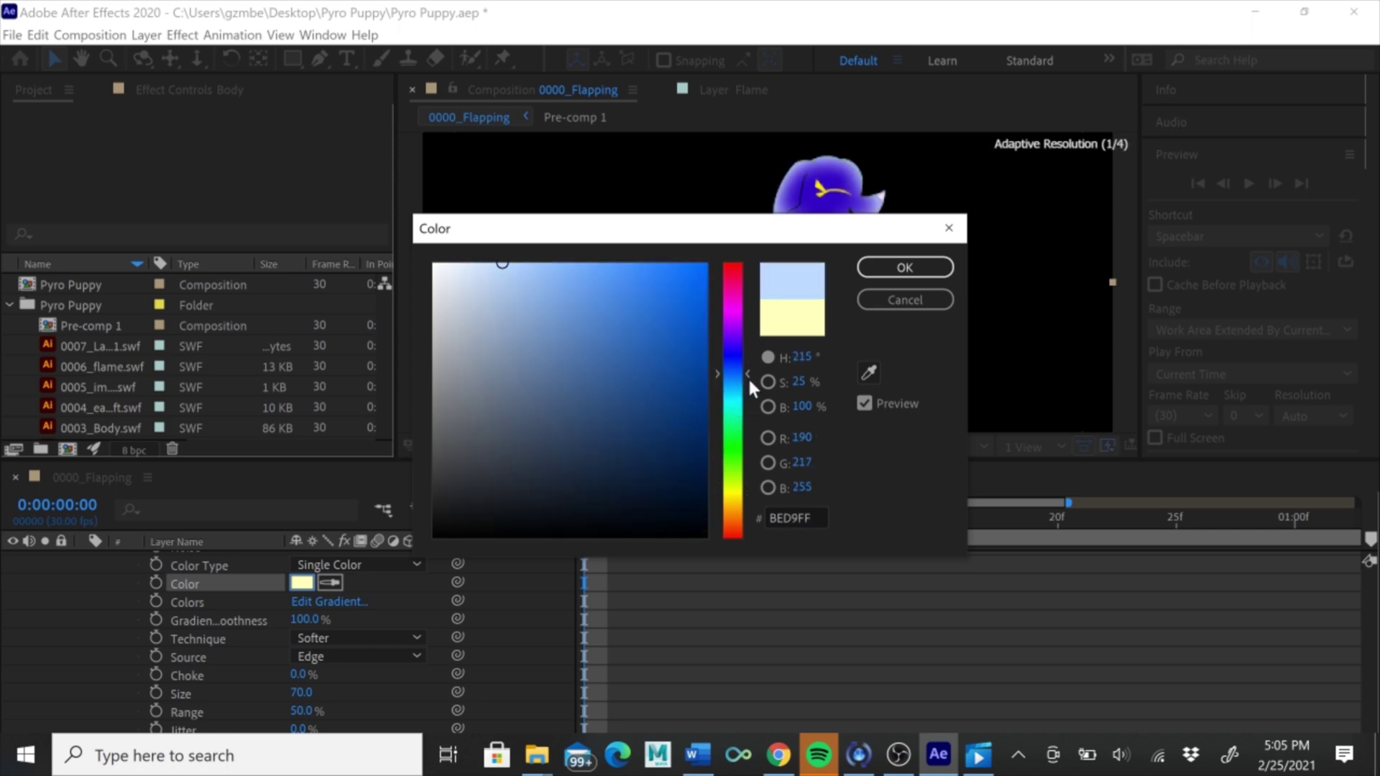
{"action": "left_click", "coordinate": [722, 393]}
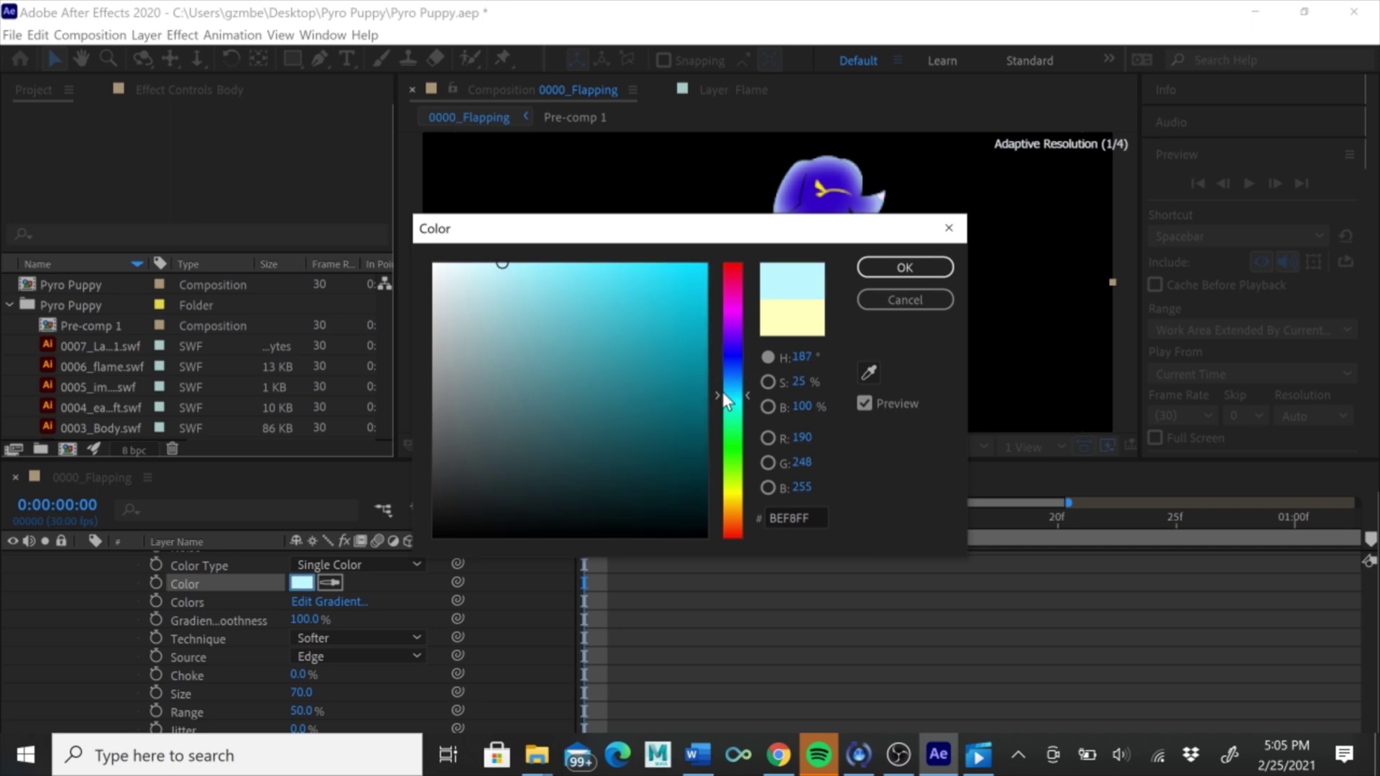
{"action": "left_click", "coordinate": [722, 388]}
{"action": "left_click", "coordinate": [704, 265]}
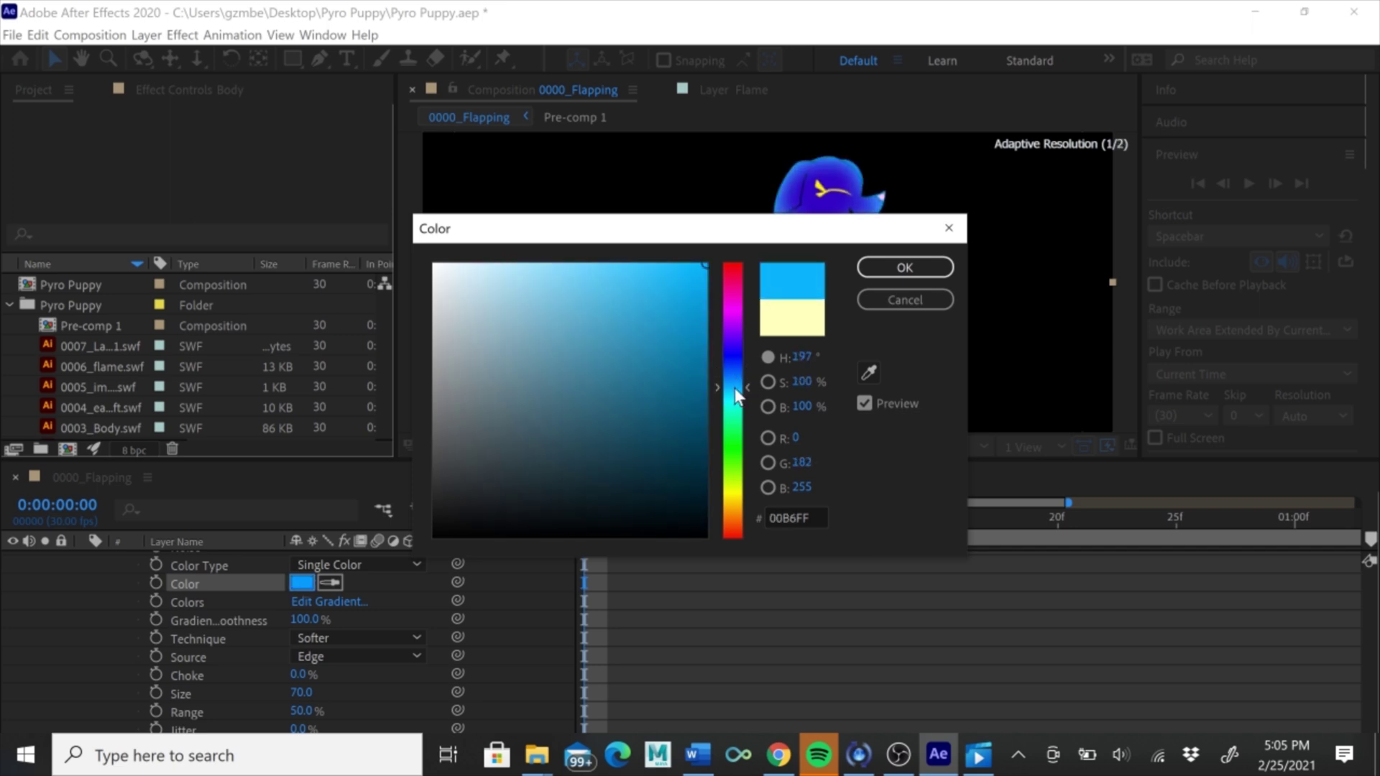
{"action": "left_click", "coordinate": [907, 268]}
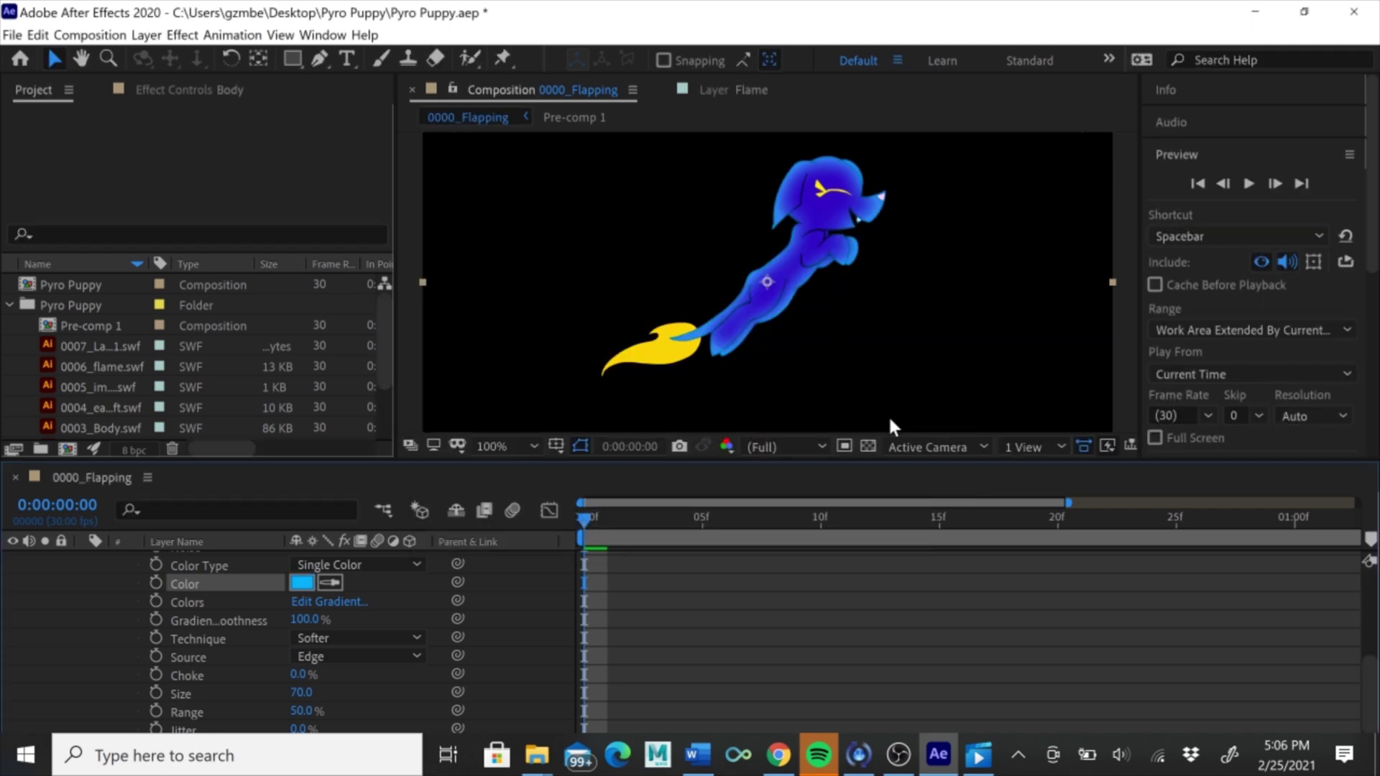
Raise the Body's Inner Glow opacity from 75% to 100%.
{"action": "scroll", "coordinate": [345, 636], "scroll_direction": "down", "scroll_amount": 3}
{"action": "scroll", "coordinate": [424, 636], "scroll_direction": "up", "scroll_amount": 6}
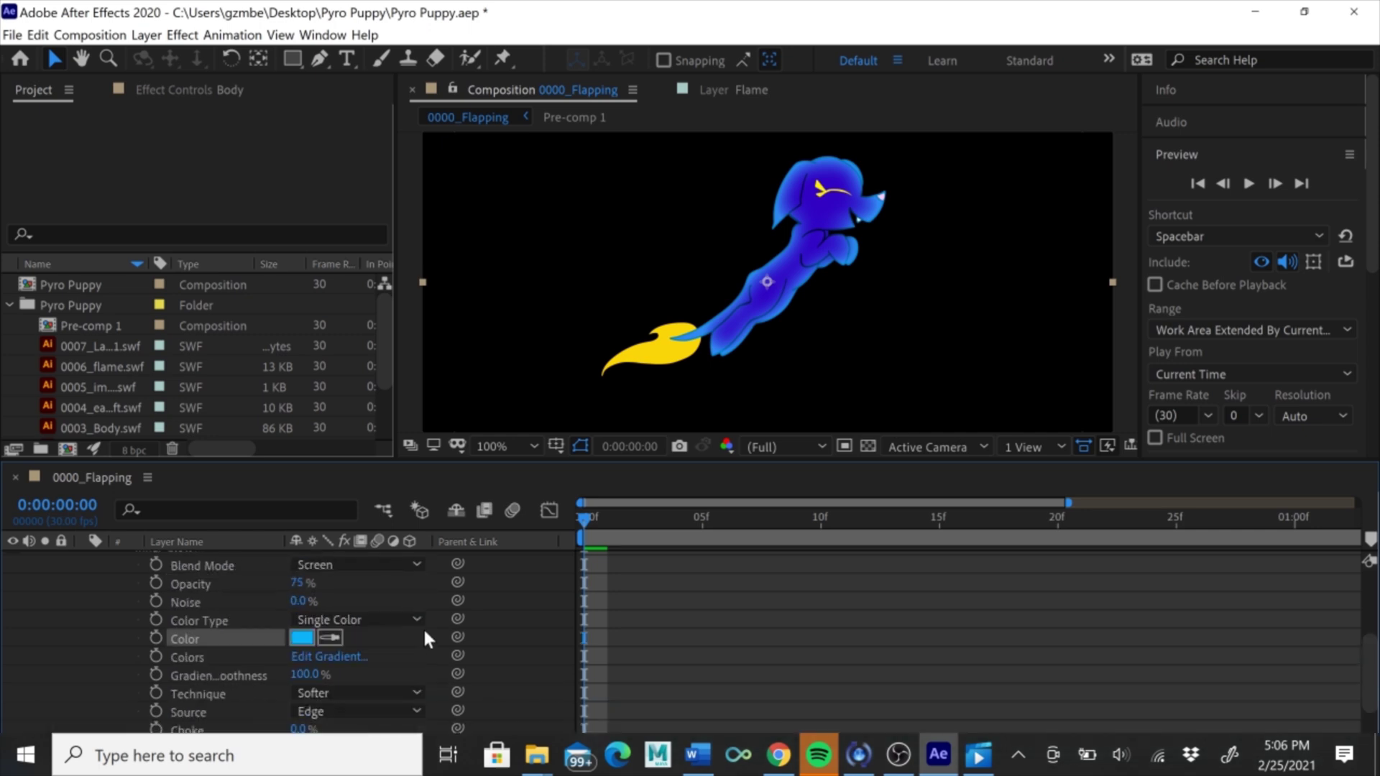
{"action": "scroll", "coordinate": [426, 638], "scroll_direction": "up", "scroll_amount": 3}
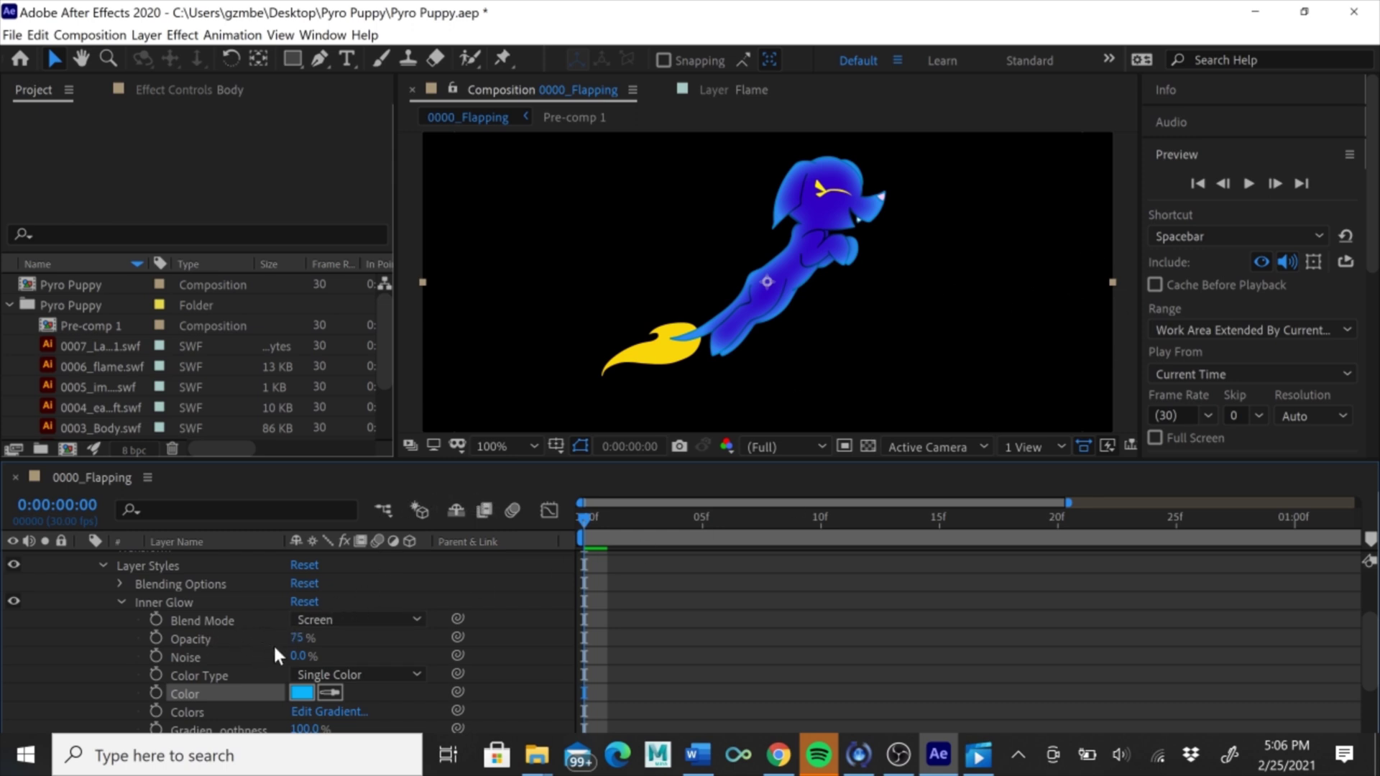
{"action": "left_click", "coordinate": [239, 643]}
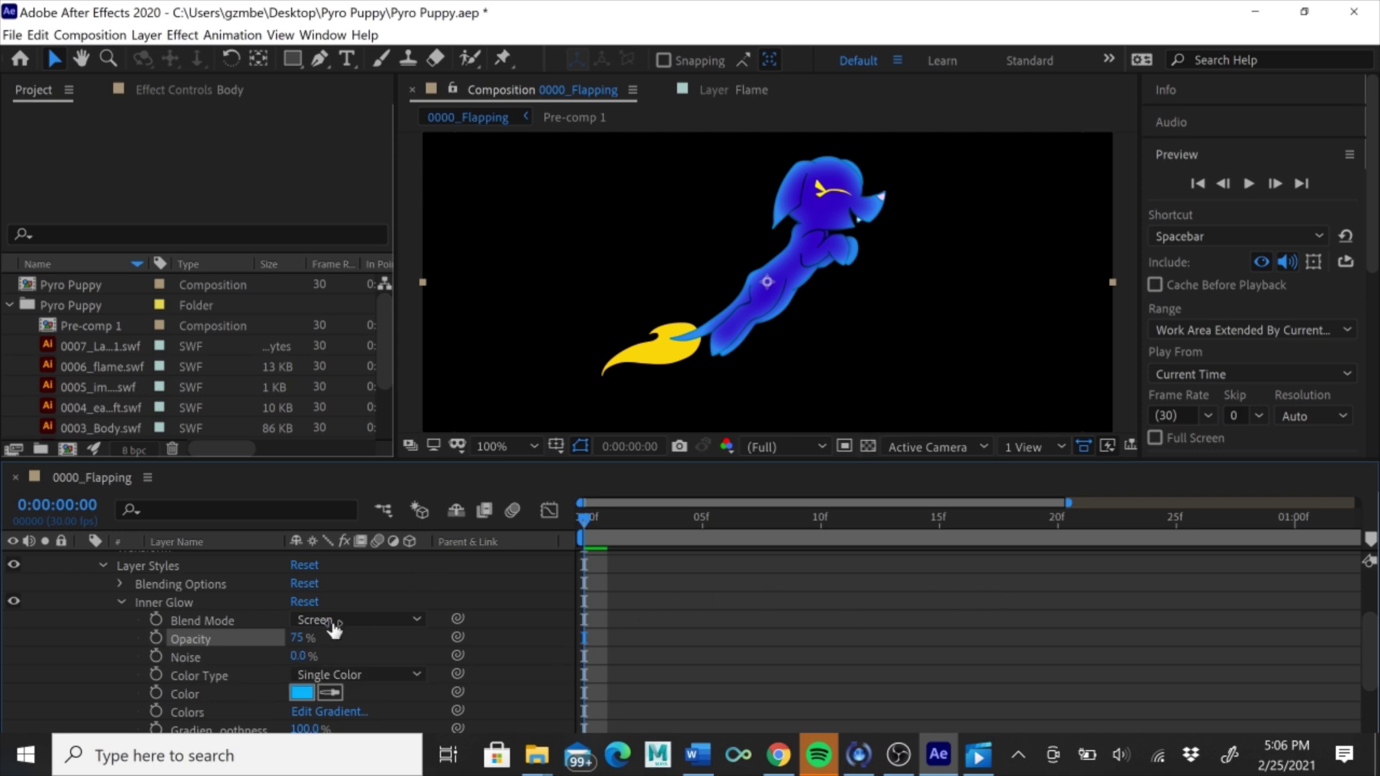
{"action": "scroll", "coordinate": [349, 649], "scroll_direction": "down", "scroll_amount": 2}
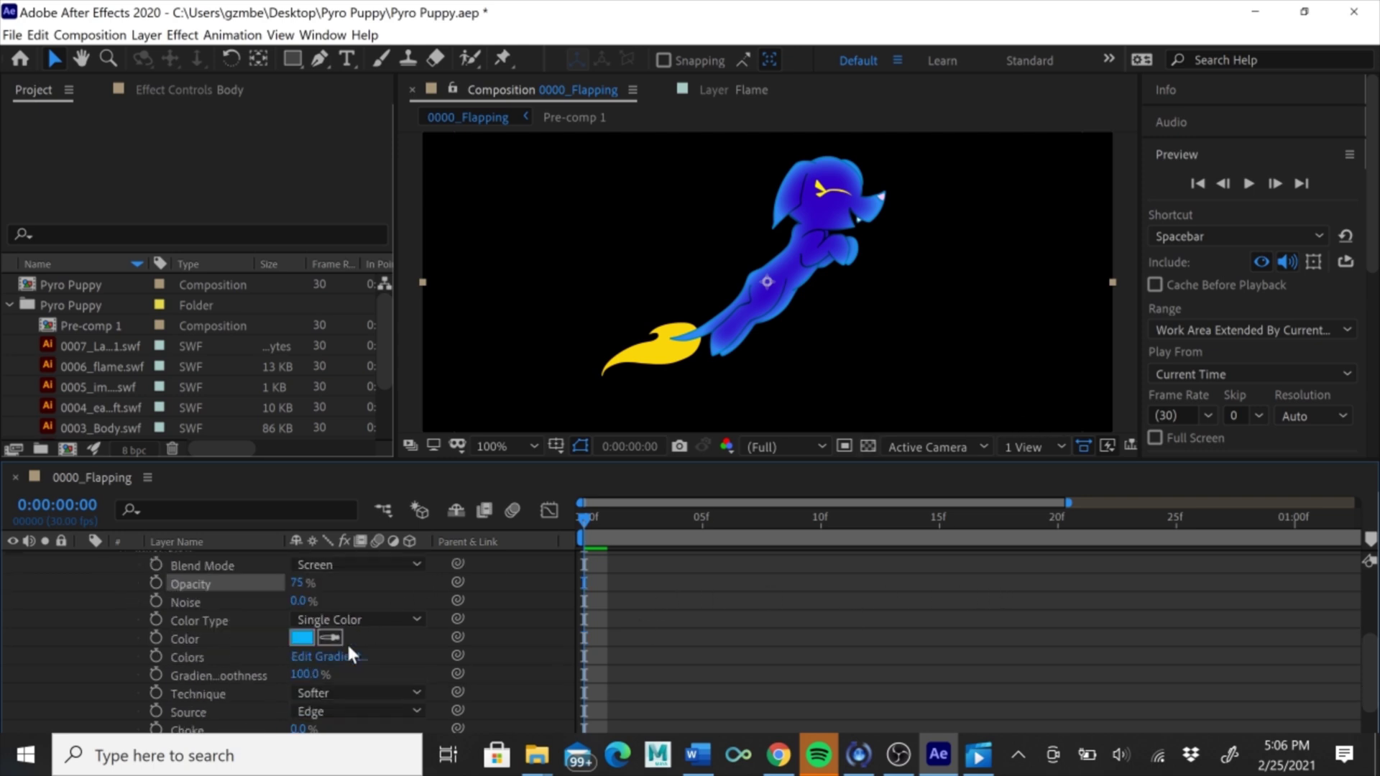
{"action": "scroll", "coordinate": [347, 641], "scroll_direction": "up", "scroll_amount": 4}
{"action": "scroll", "coordinate": [352, 642], "scroll_direction": "down", "scroll_amount": 2}
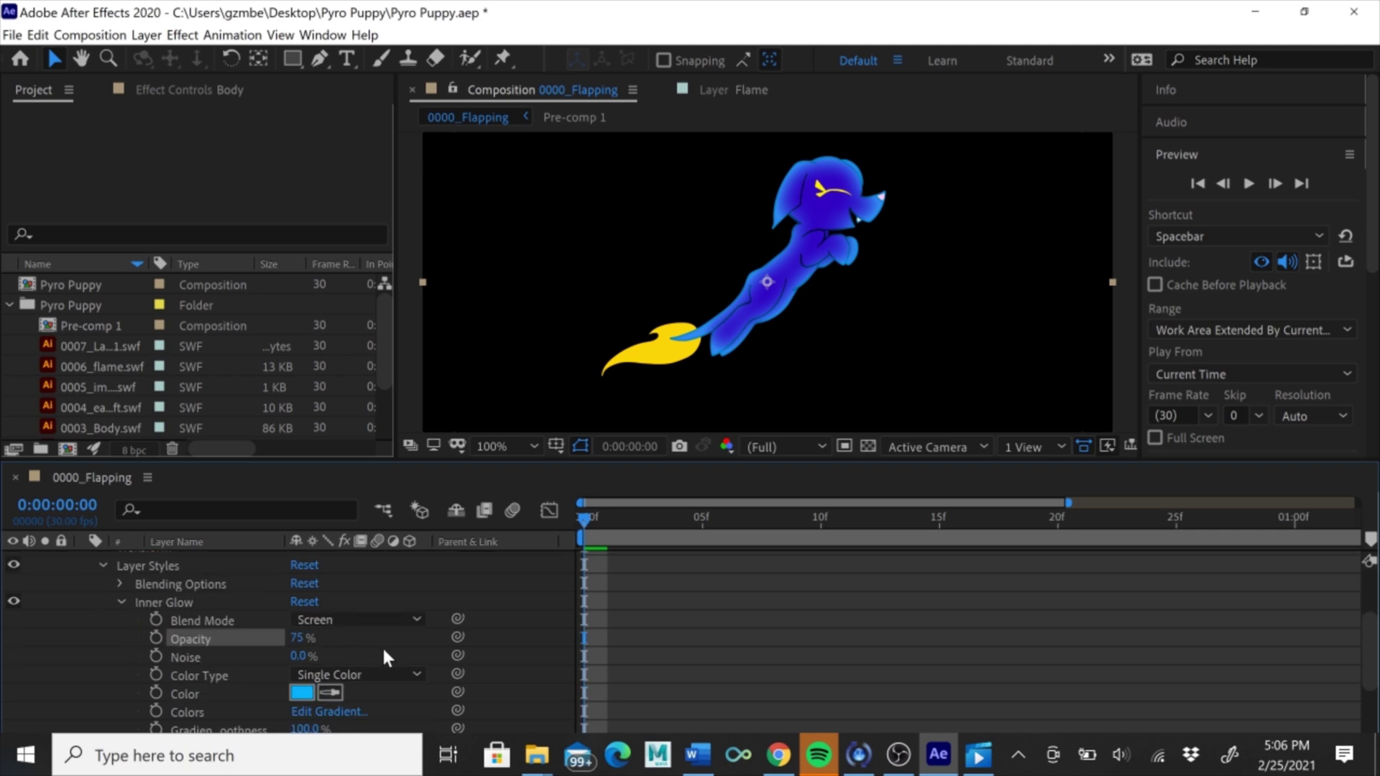
{"action": "left_click_drag", "start_coordinate": [308, 637], "coordinate": [557, 636]}
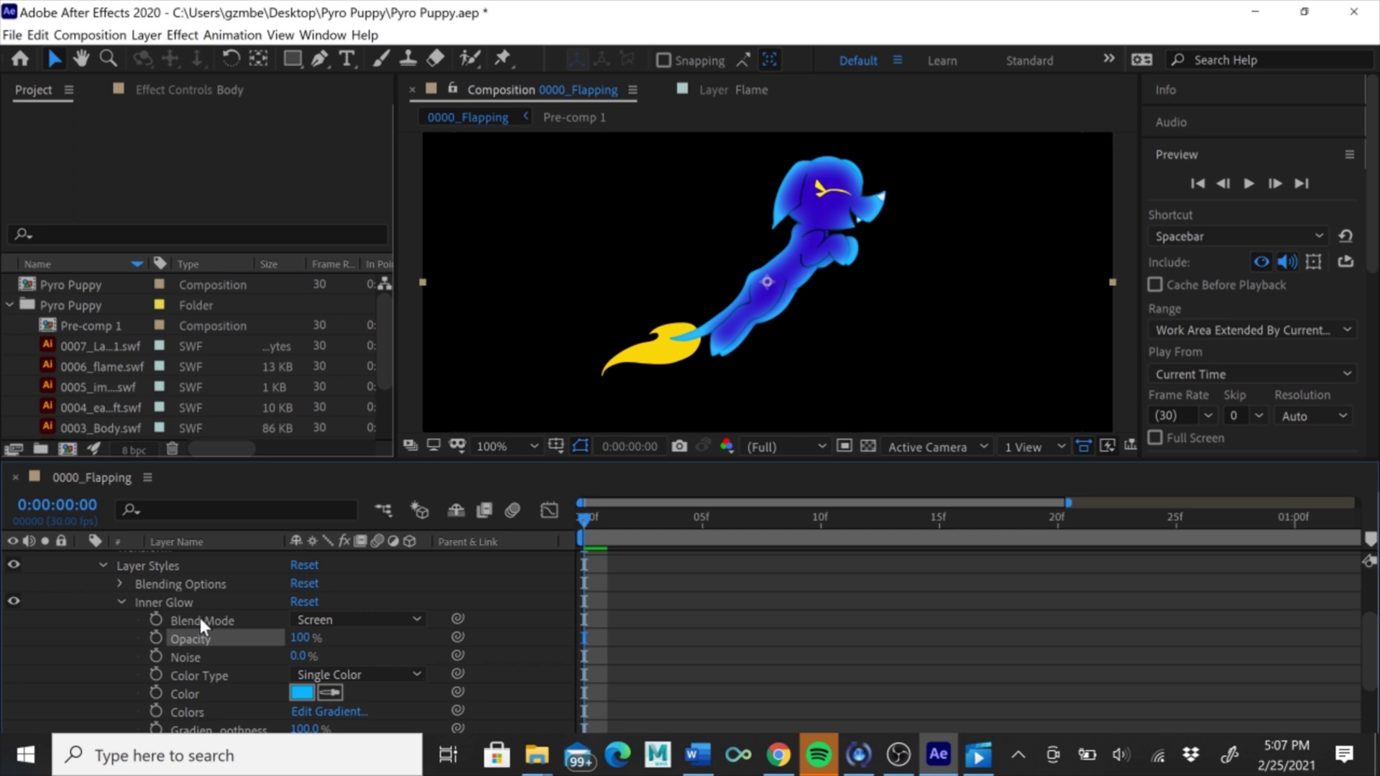
Collapse the Body layer and add an Outer Glow layer style to it.
{"action": "scroll", "coordinate": [203, 624], "scroll_direction": "up", "scroll_amount": 5}
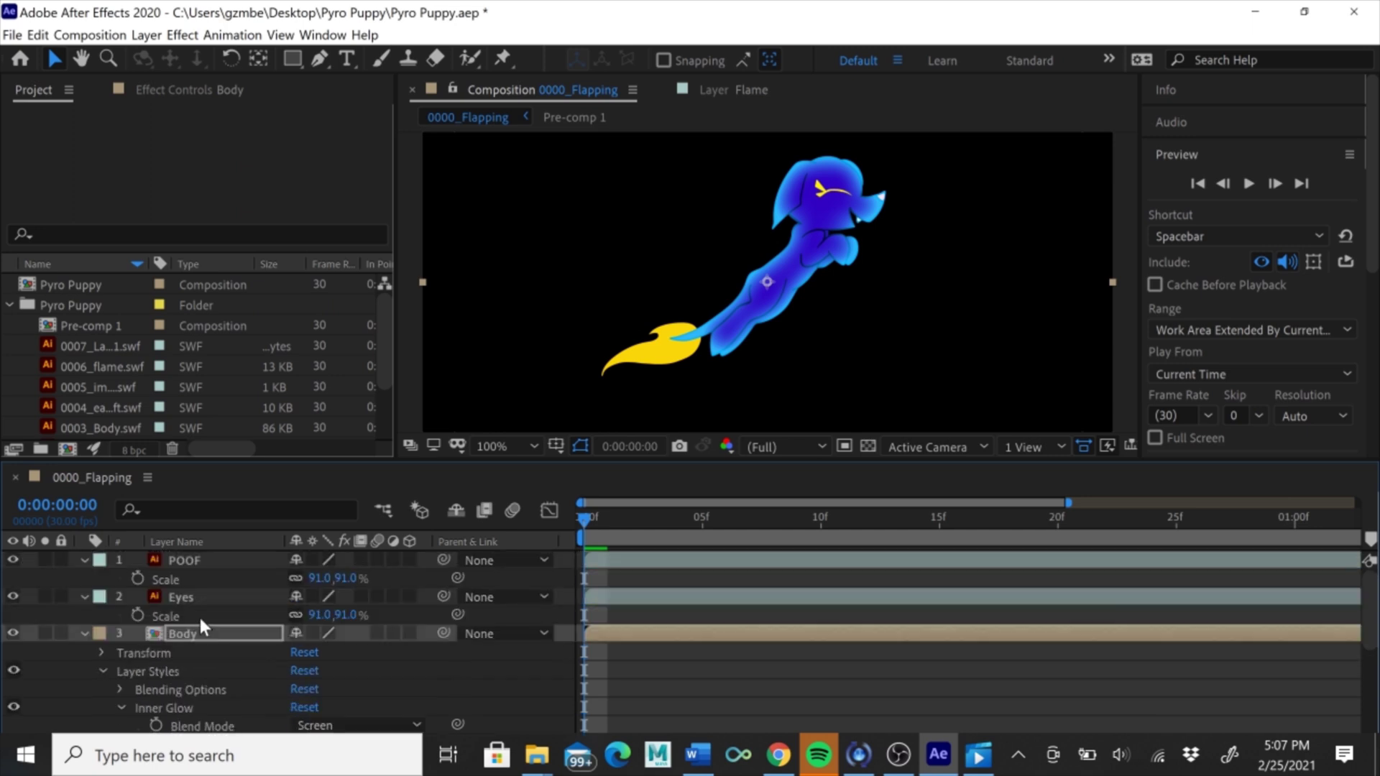
{"action": "left_click", "coordinate": [85, 634]}
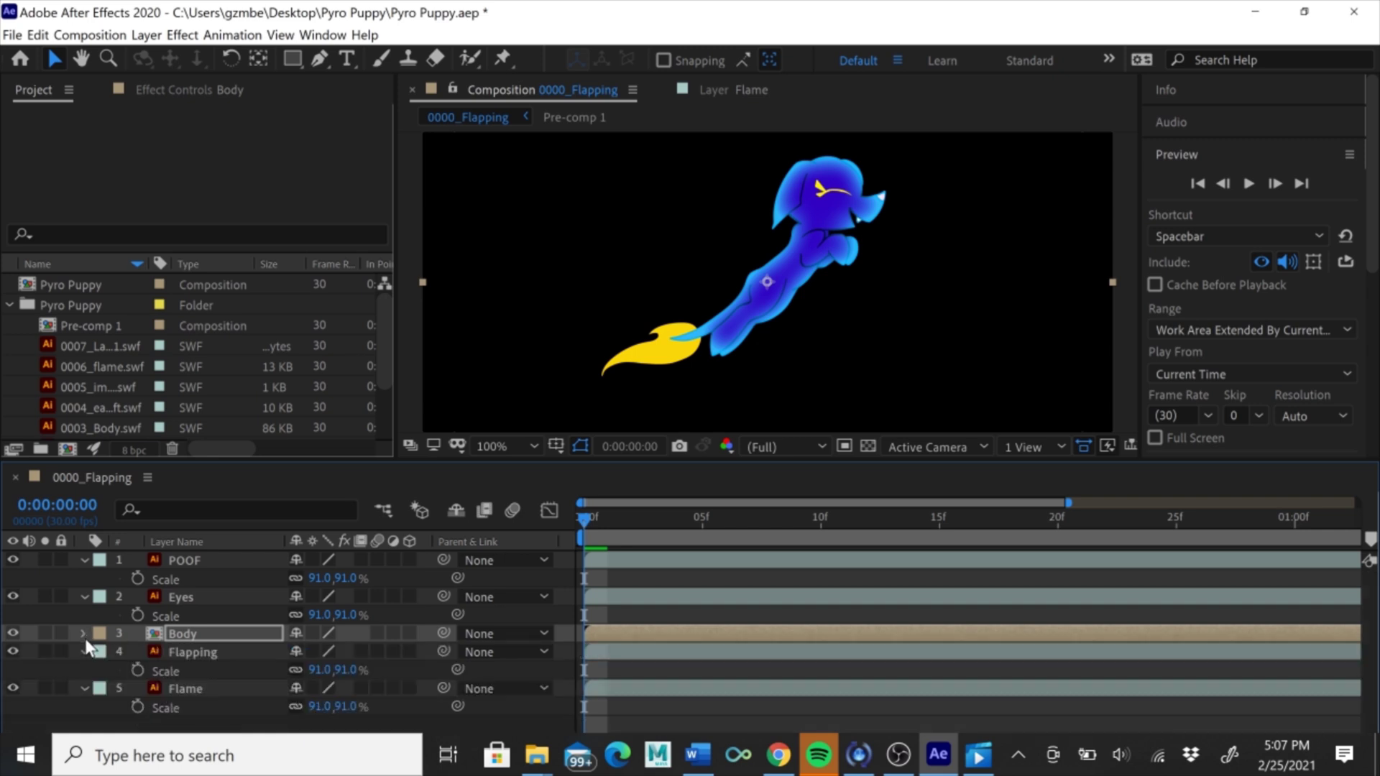
{"action": "right_click", "coordinate": [217, 629]}
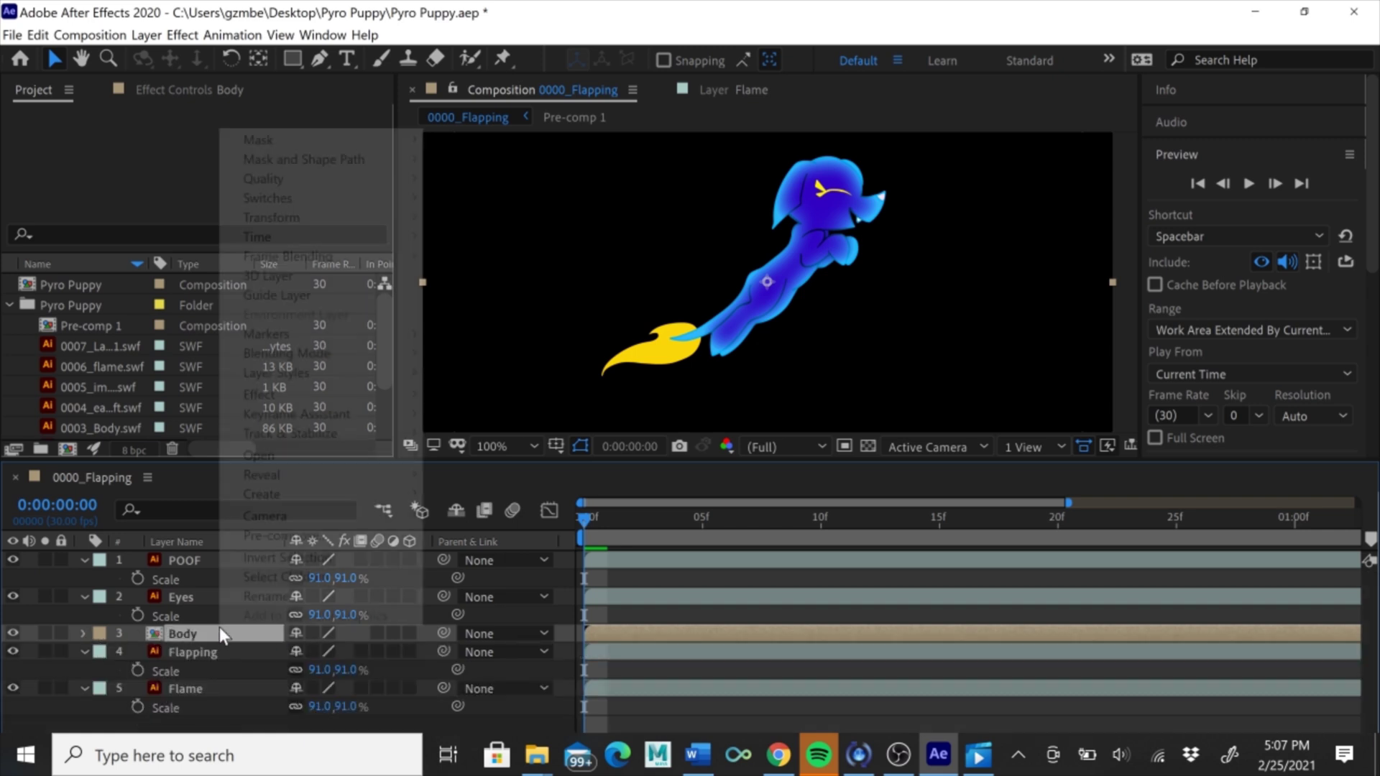
{"action": "mouse_move", "coordinate": [267, 371]}
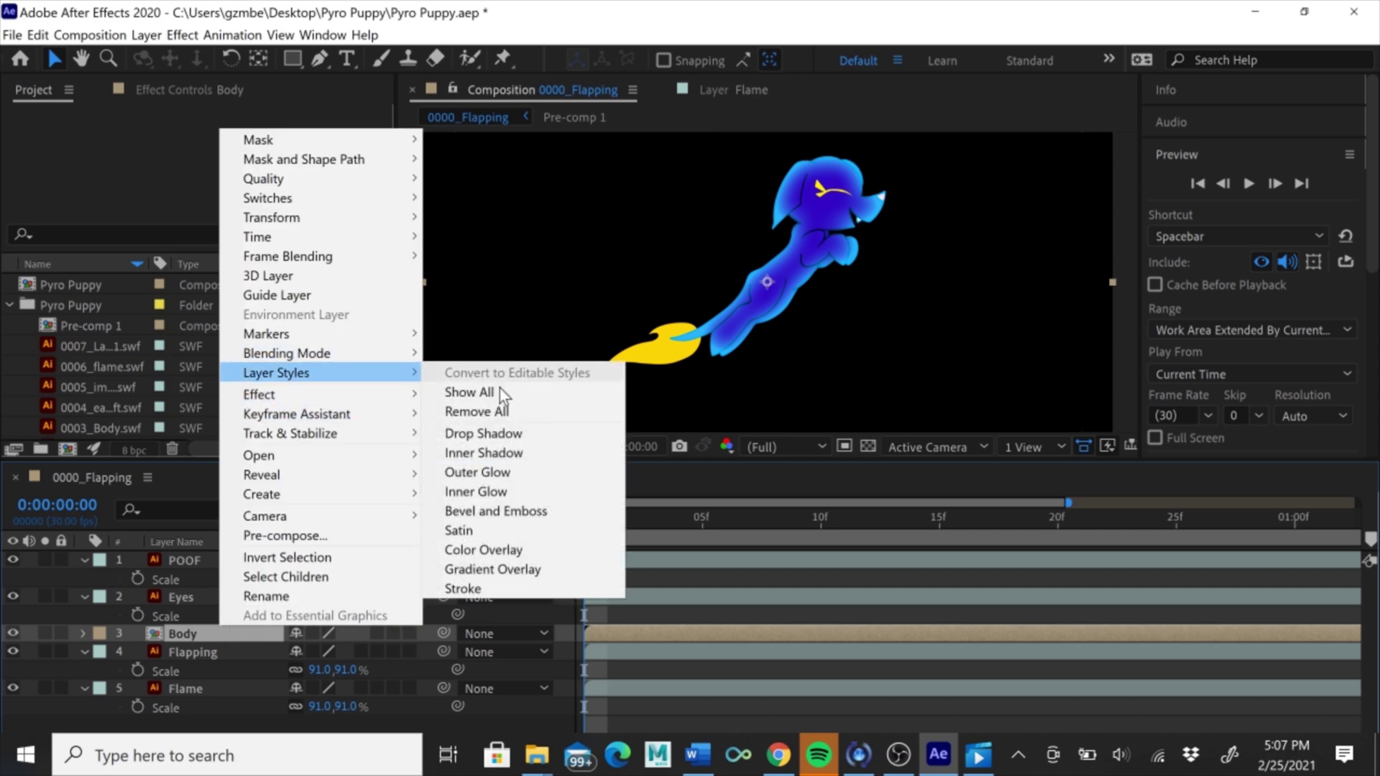
{"action": "left_click", "coordinate": [495, 476]}
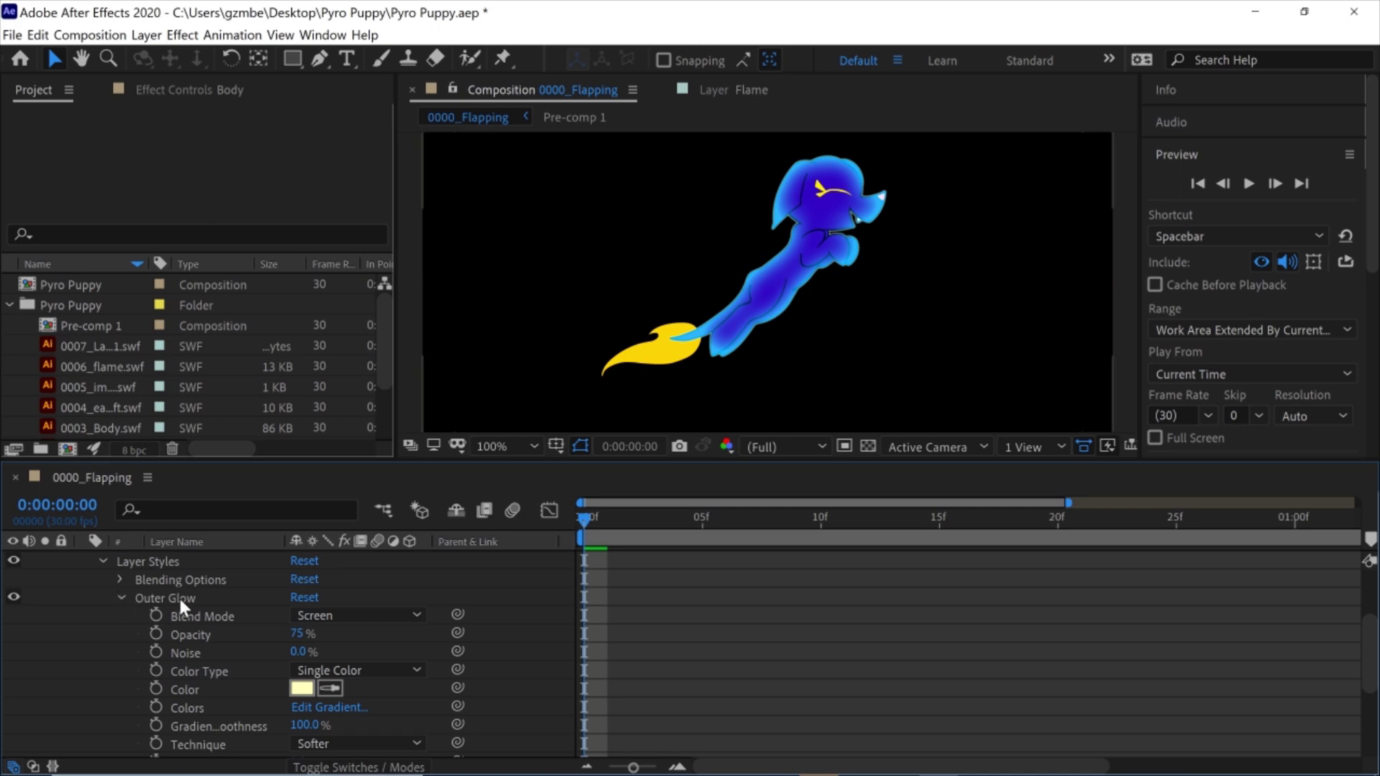
Enlarge the Outer Glow size to 16.
{"action": "scroll", "coordinate": [171, 612], "scroll_direction": "down", "scroll_amount": 1}
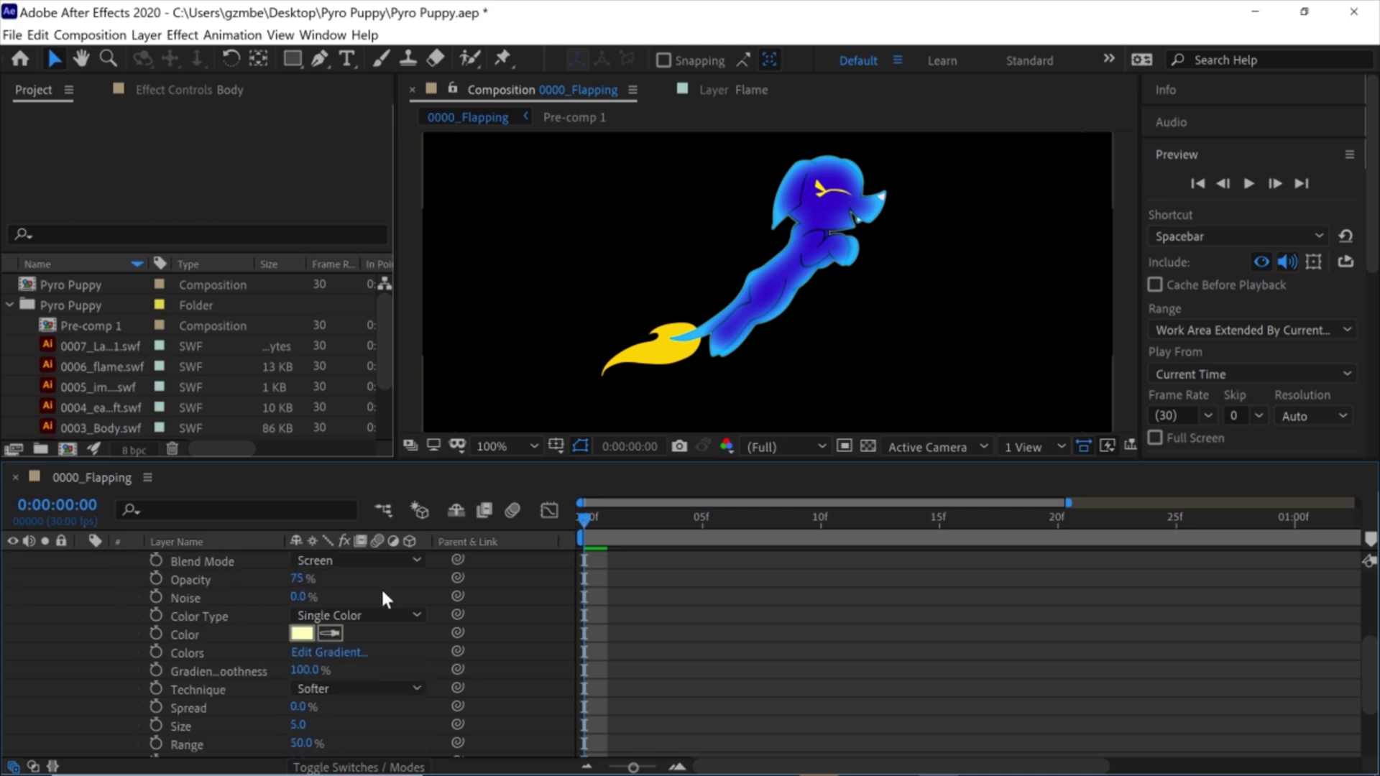
{"action": "scroll", "coordinate": [309, 621], "scroll_direction": "down", "scroll_amount": 1}
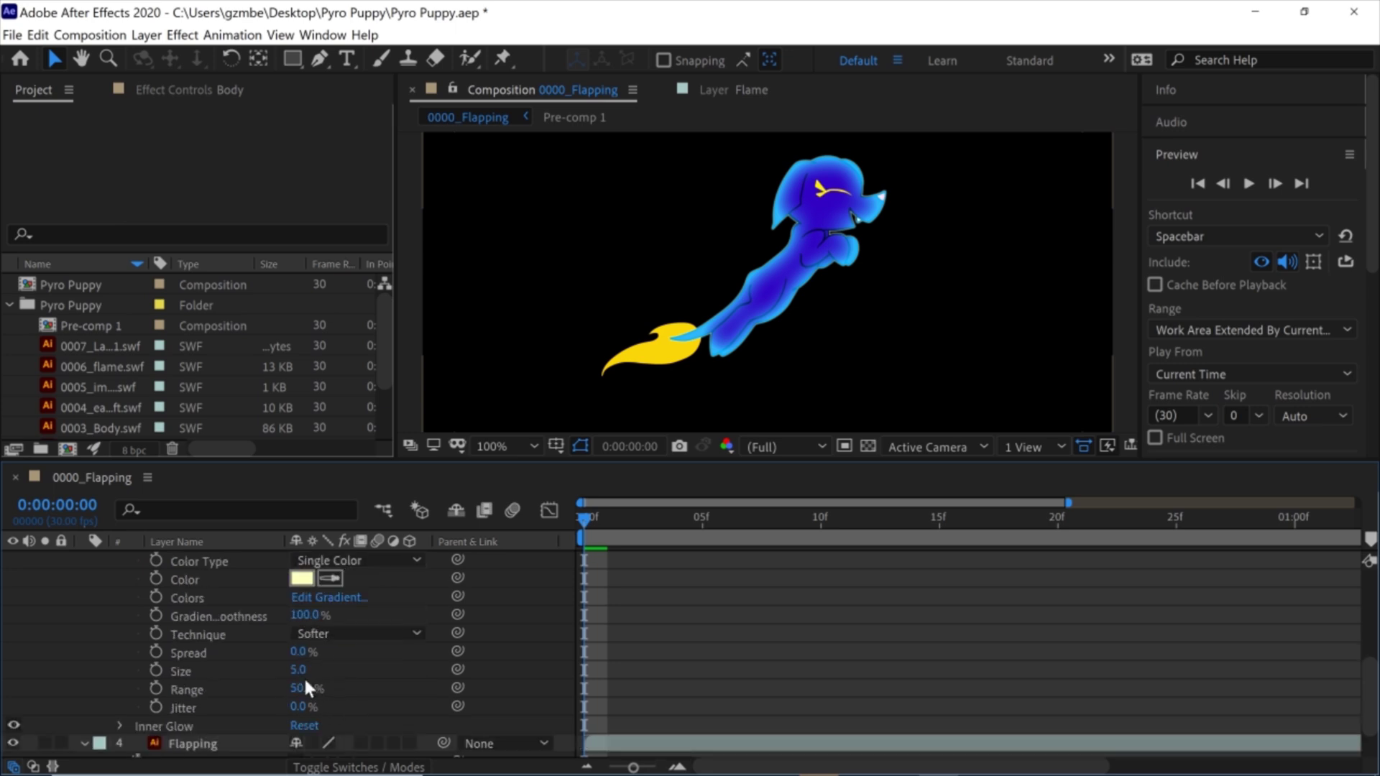
{"action": "left_click_drag", "start_coordinate": [298, 670], "coordinate": [508, 676]}
Set the Outer Glow colour to bright blue 002CFF.
{"action": "scroll", "coordinate": [508, 675], "scroll_direction": "up", "scroll_amount": 1}
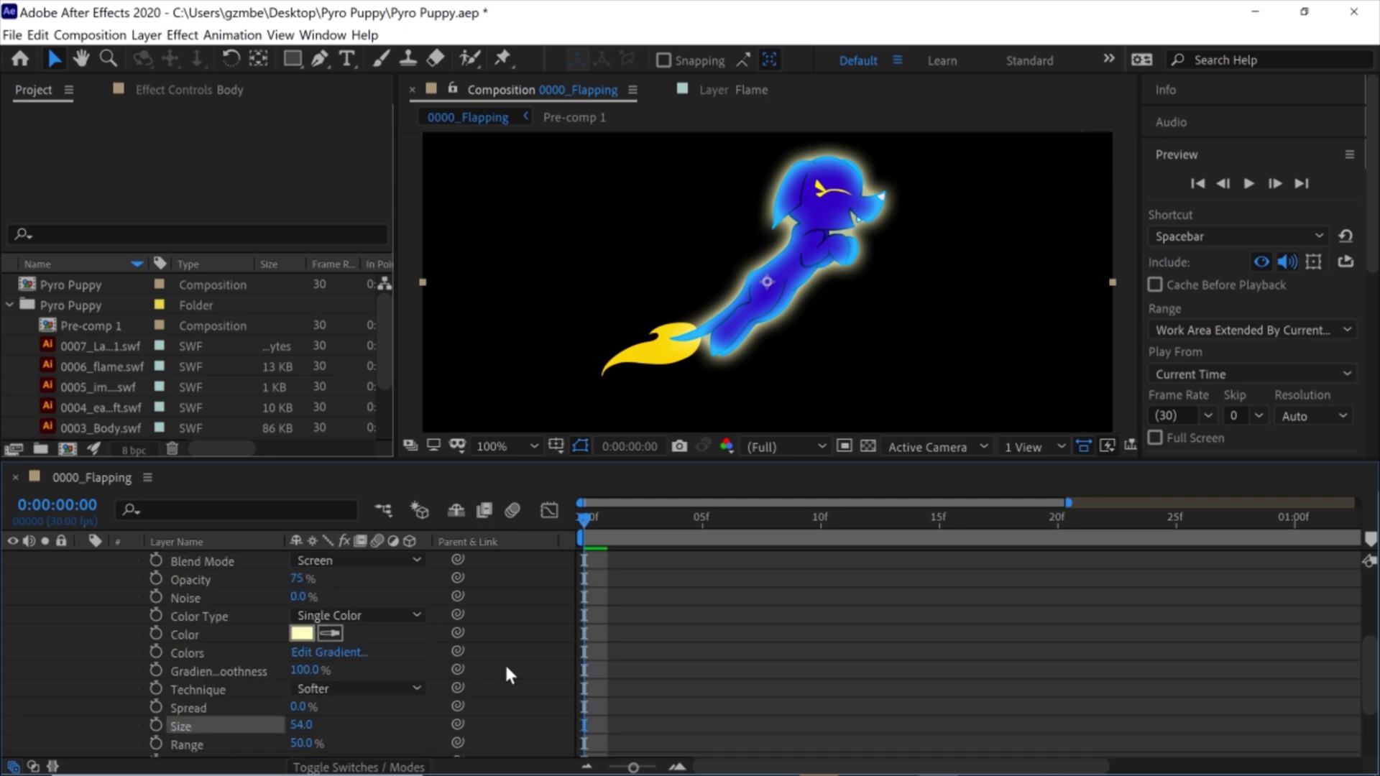
{"action": "left_click", "coordinate": [301, 634]}
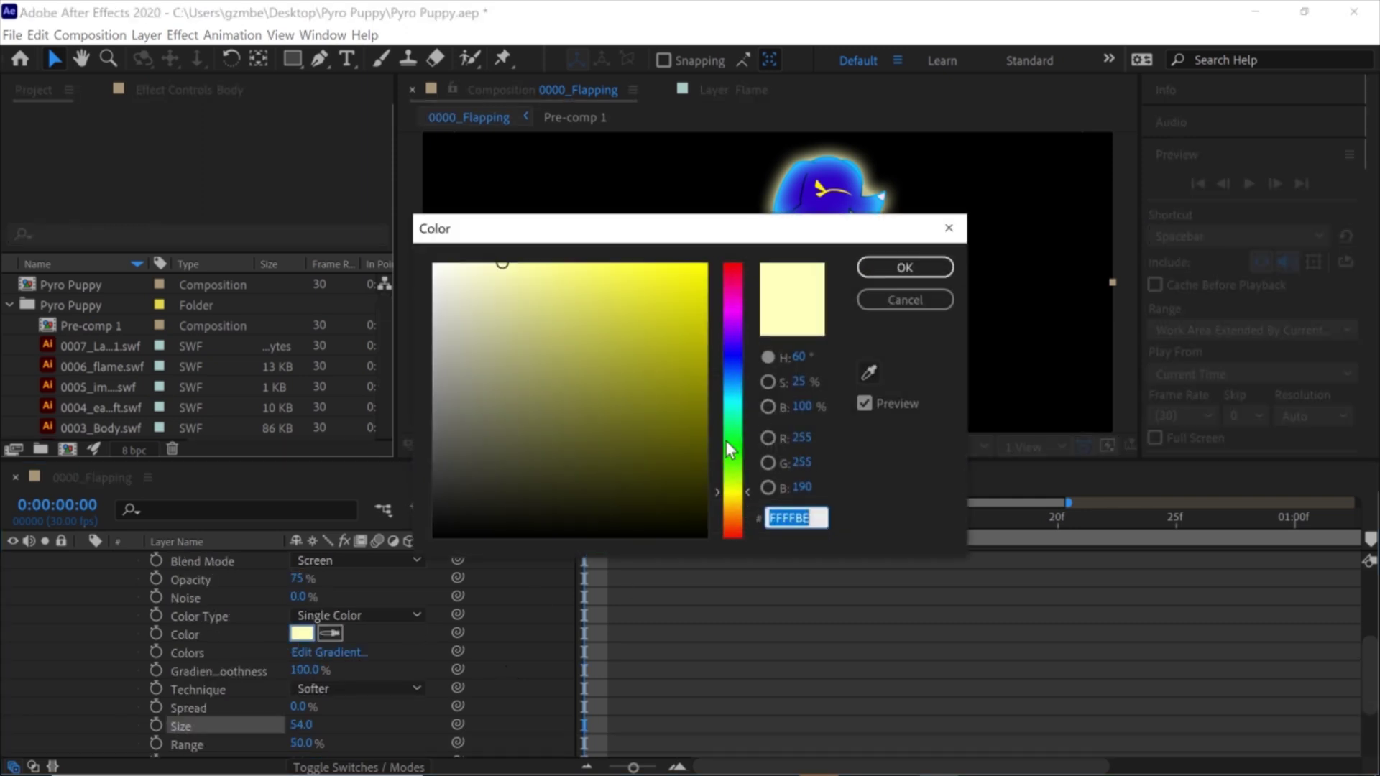
{"action": "left_click", "coordinate": [720, 492]}
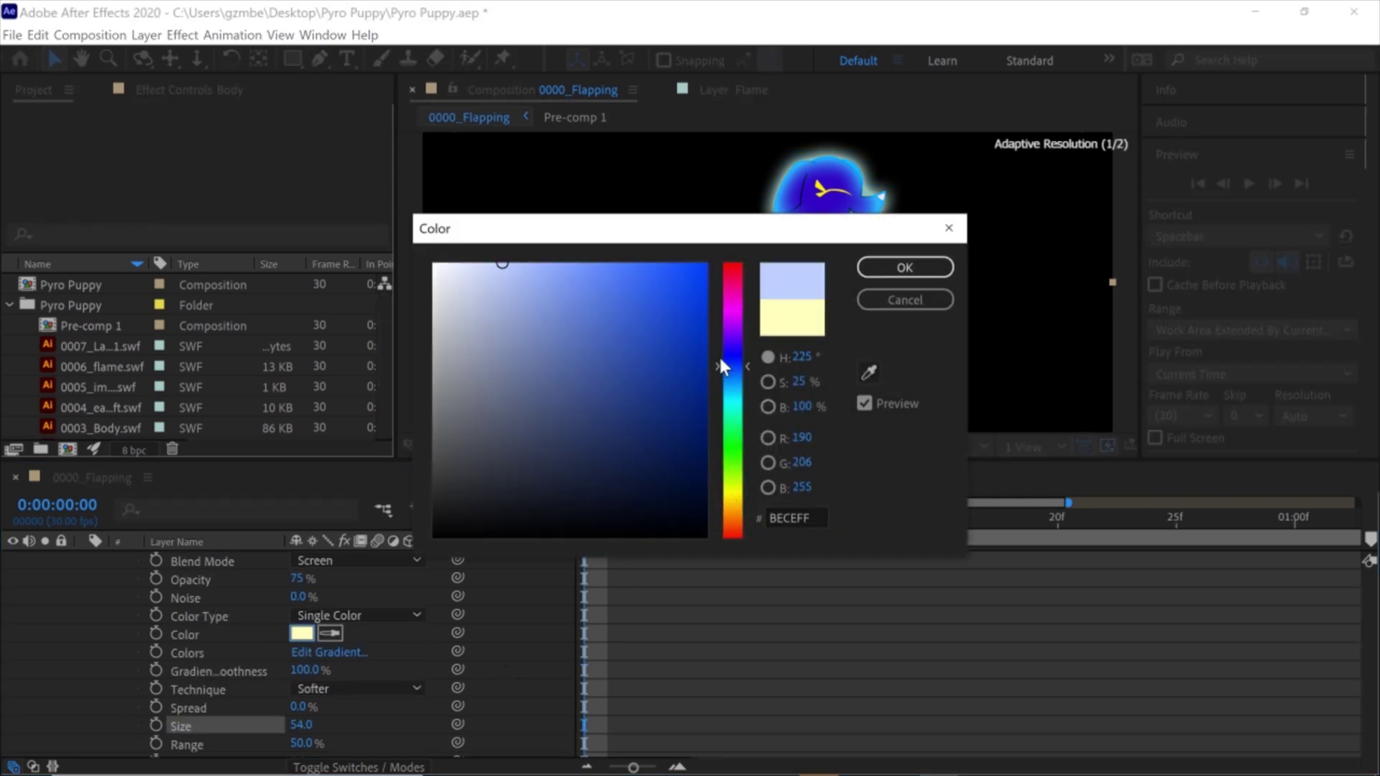
{"action": "left_click_drag", "start_coordinate": [721, 367], "coordinate": [730, 355]}
{"action": "left_click", "coordinate": [706, 264]}
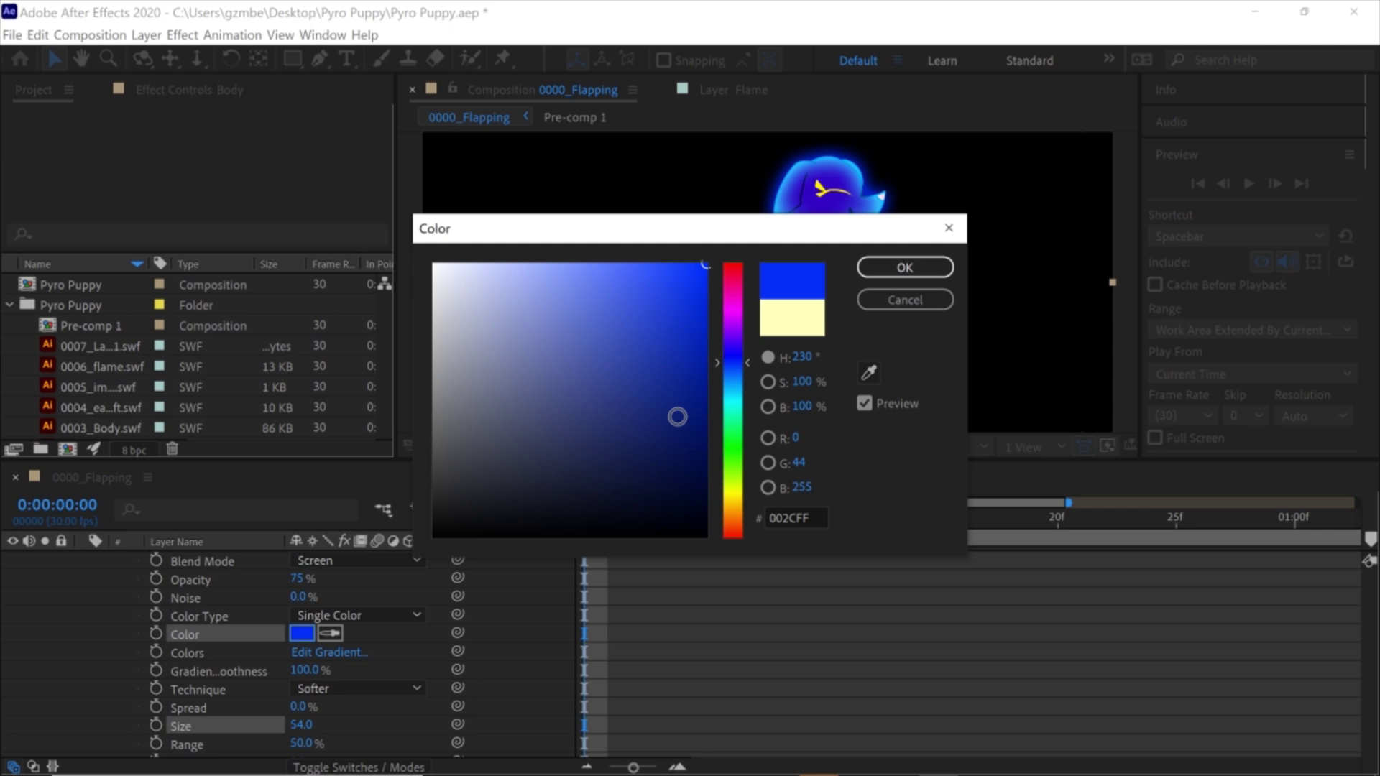
{"action": "key", "text": "Return"}
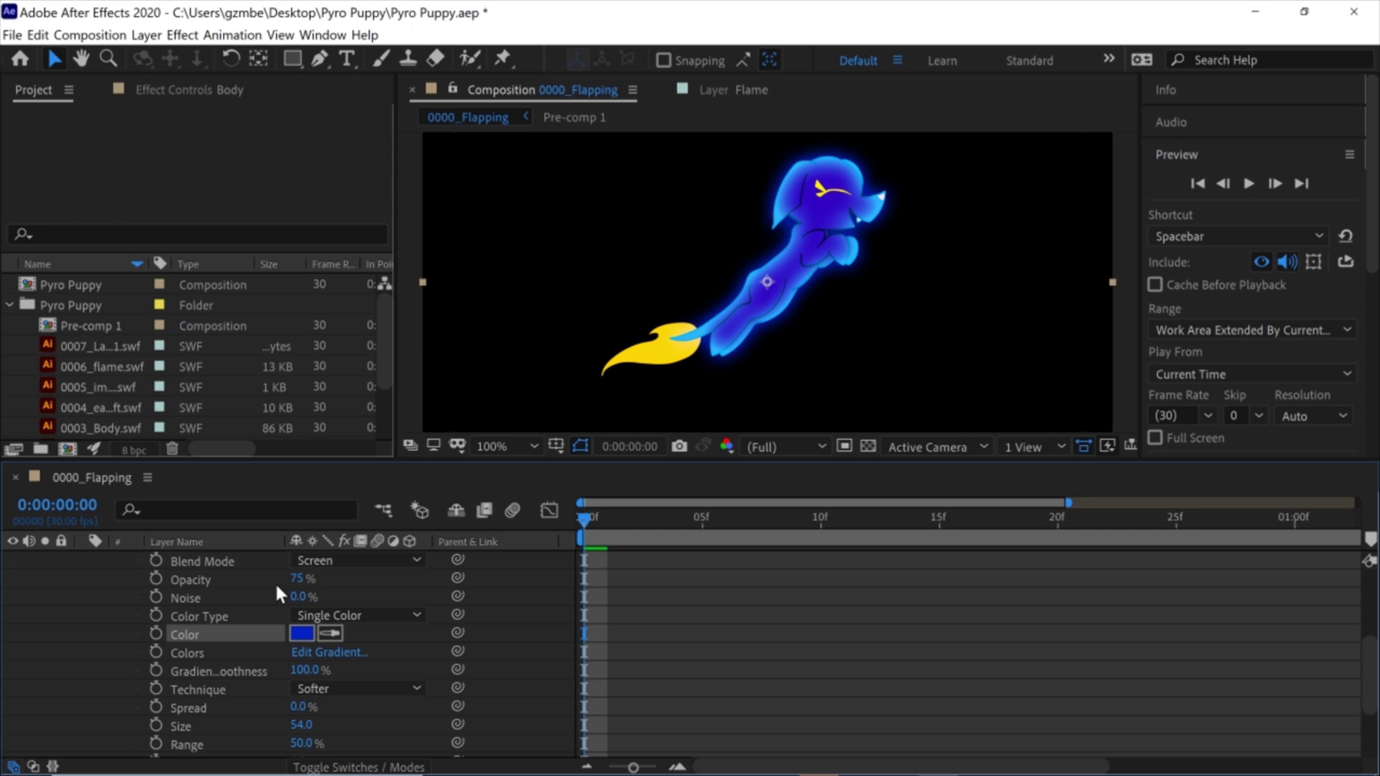
Set the Outer Glow opacity to 100% and its size to 75.
{"action": "left_click_drag", "start_coordinate": [275, 580], "coordinate": [365, 702]}
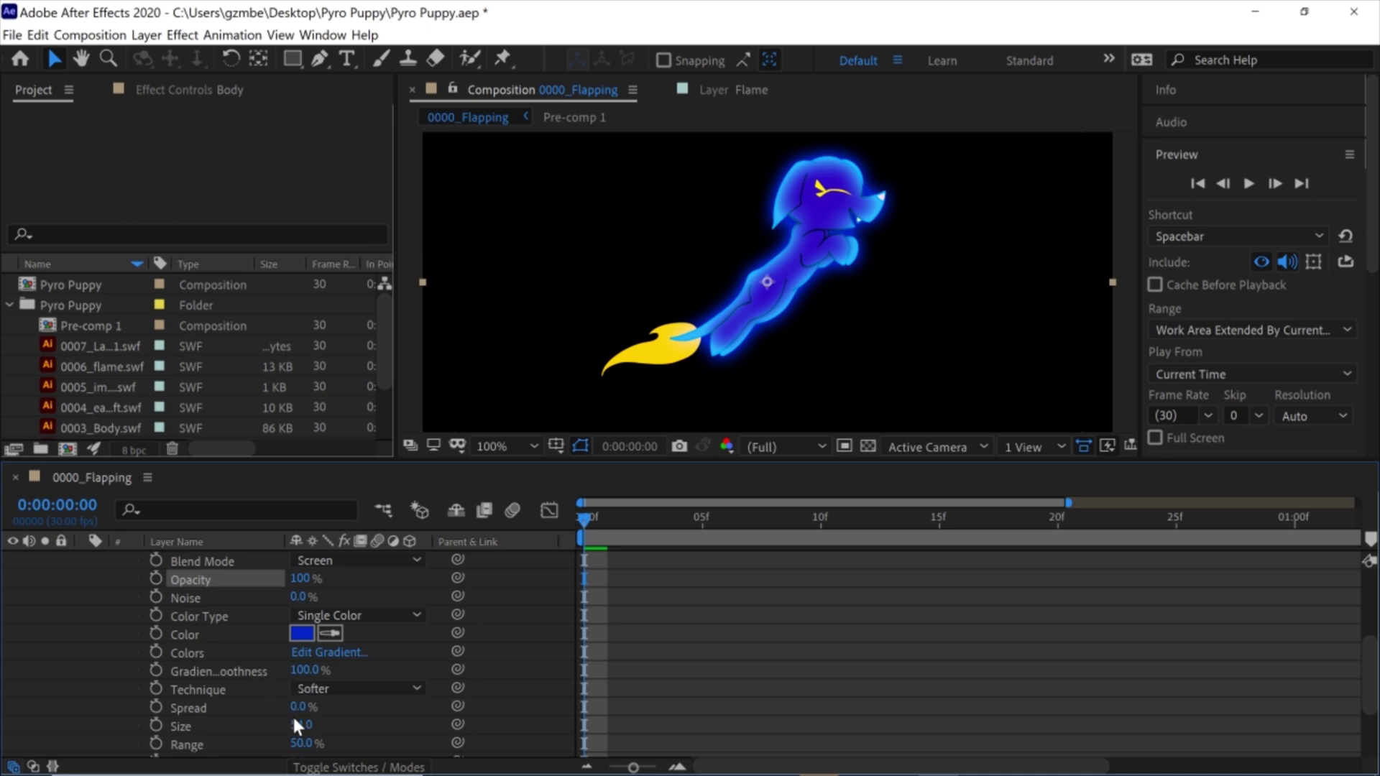
{"action": "left_click_drag", "start_coordinate": [302, 725], "coordinate": [318, 728]}
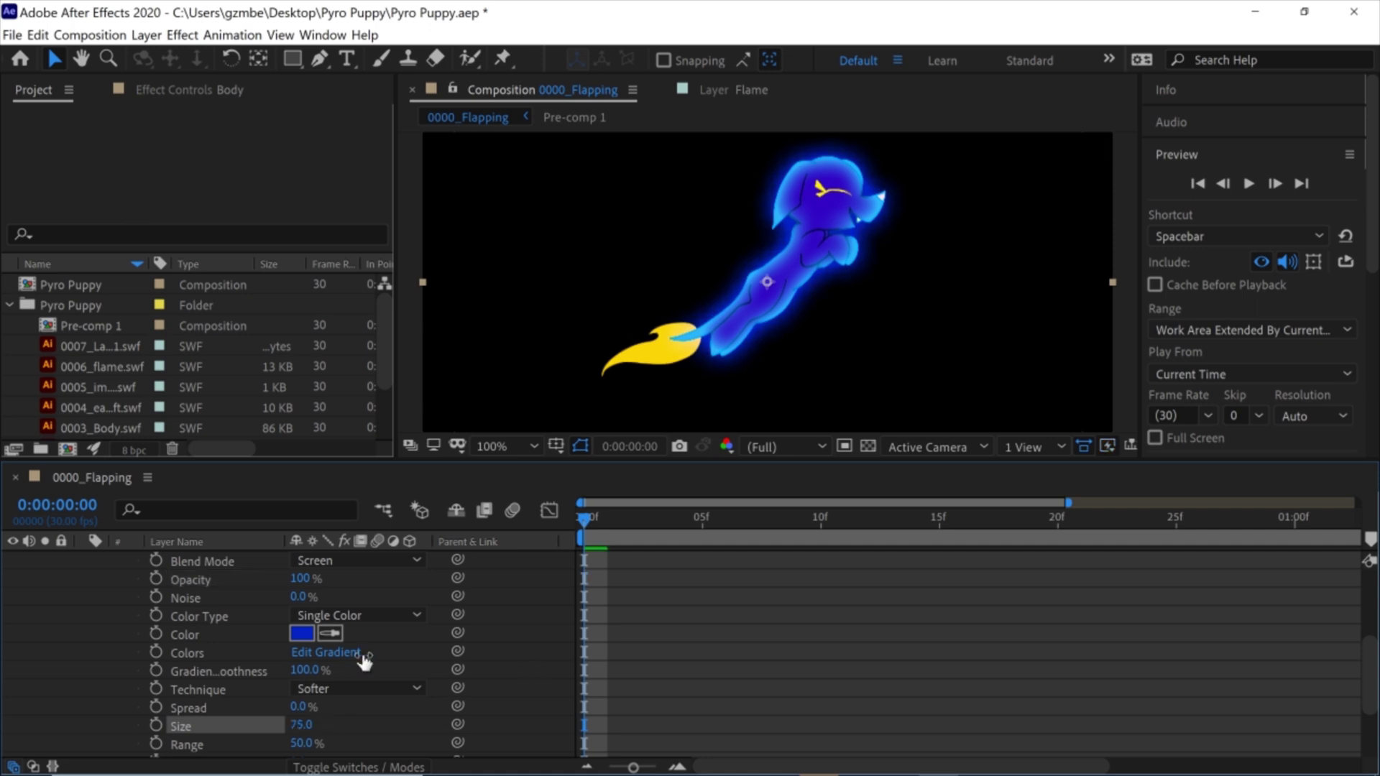
{"action": "scroll", "coordinate": [357, 658], "scroll_direction": "up", "scroll_amount": 1}
{"action": "scroll", "coordinate": [357, 656], "scroll_direction": "up", "scroll_amount": 1}
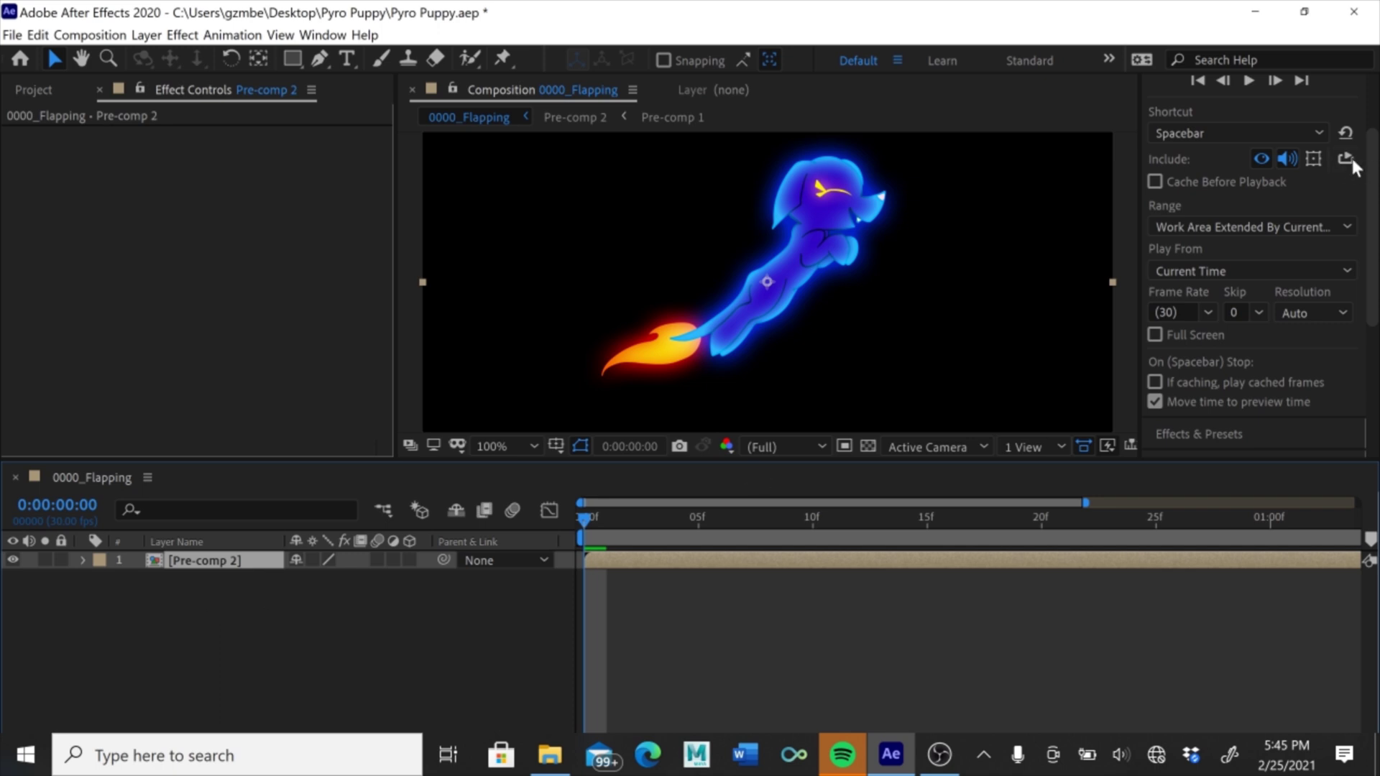
Search Effects & Presets for 'Set Channels' and drag that effect onto the Pre-comp 2 layer.
{"action": "scroll", "coordinate": [1345, 158], "scroll_direction": "down", "scroll_amount": 3}
{"action": "scroll", "coordinate": [1254, 263], "scroll_direction": "down", "scroll_amount": 2}
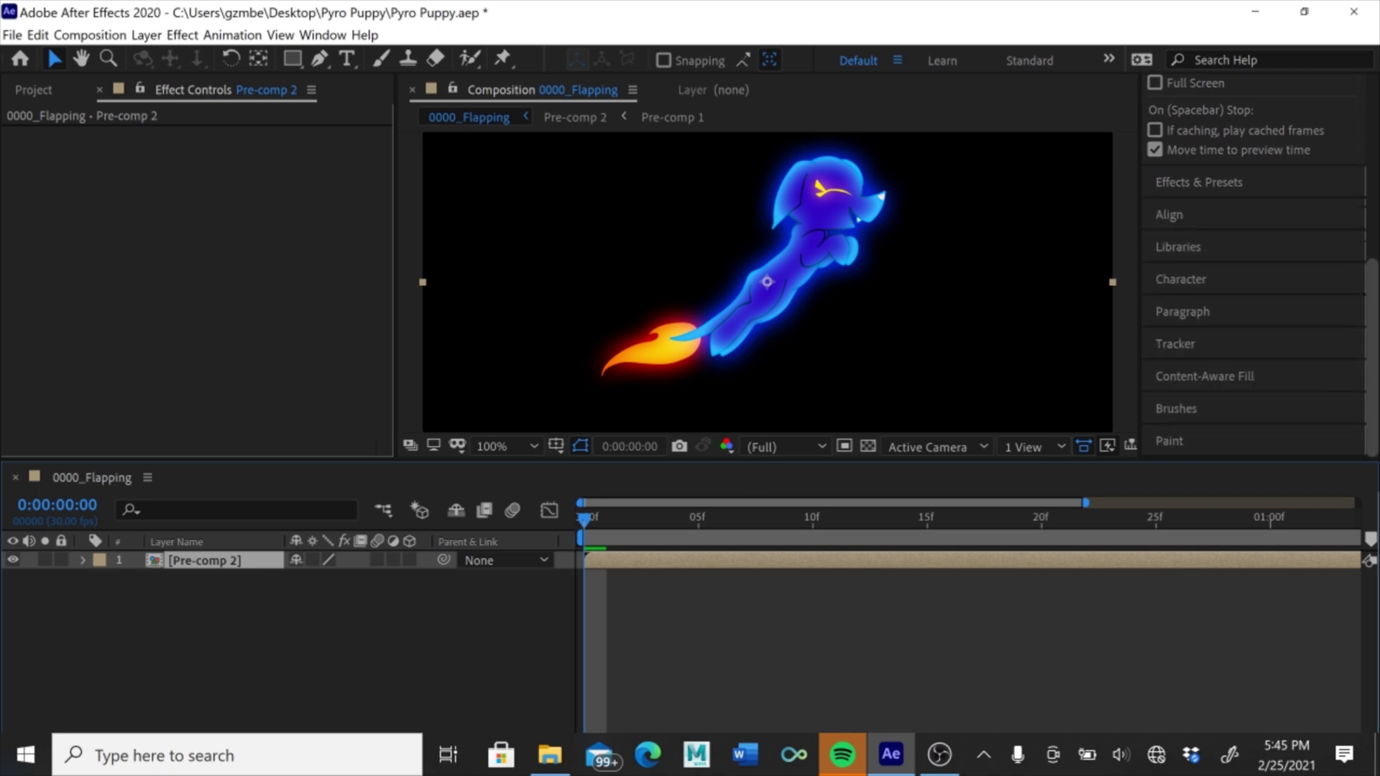
{"action": "scroll", "coordinate": [1356, 123], "scroll_direction": "up", "scroll_amount": 5}
{"action": "scroll", "coordinate": [1350, 266], "scroll_direction": "down", "scroll_amount": 4}
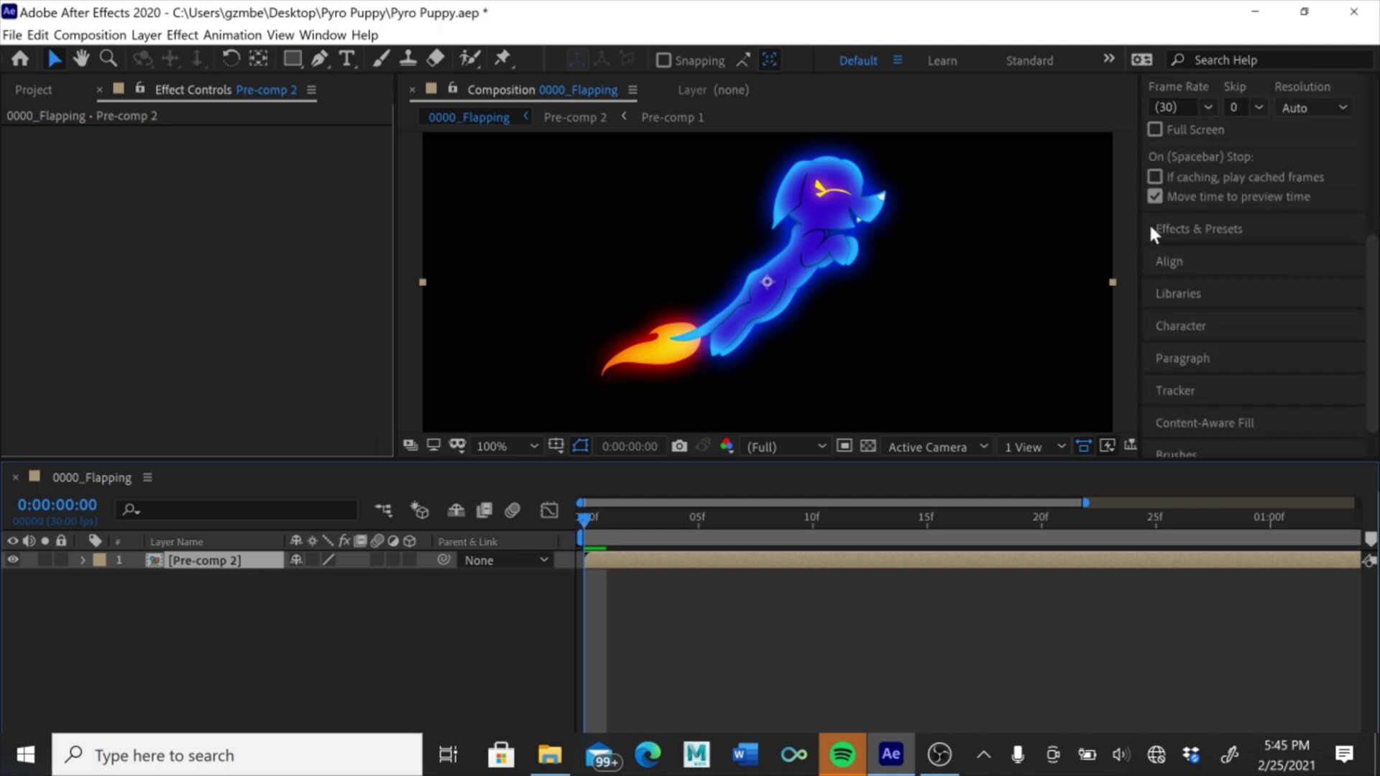
{"action": "left_click", "coordinate": [1205, 230]}
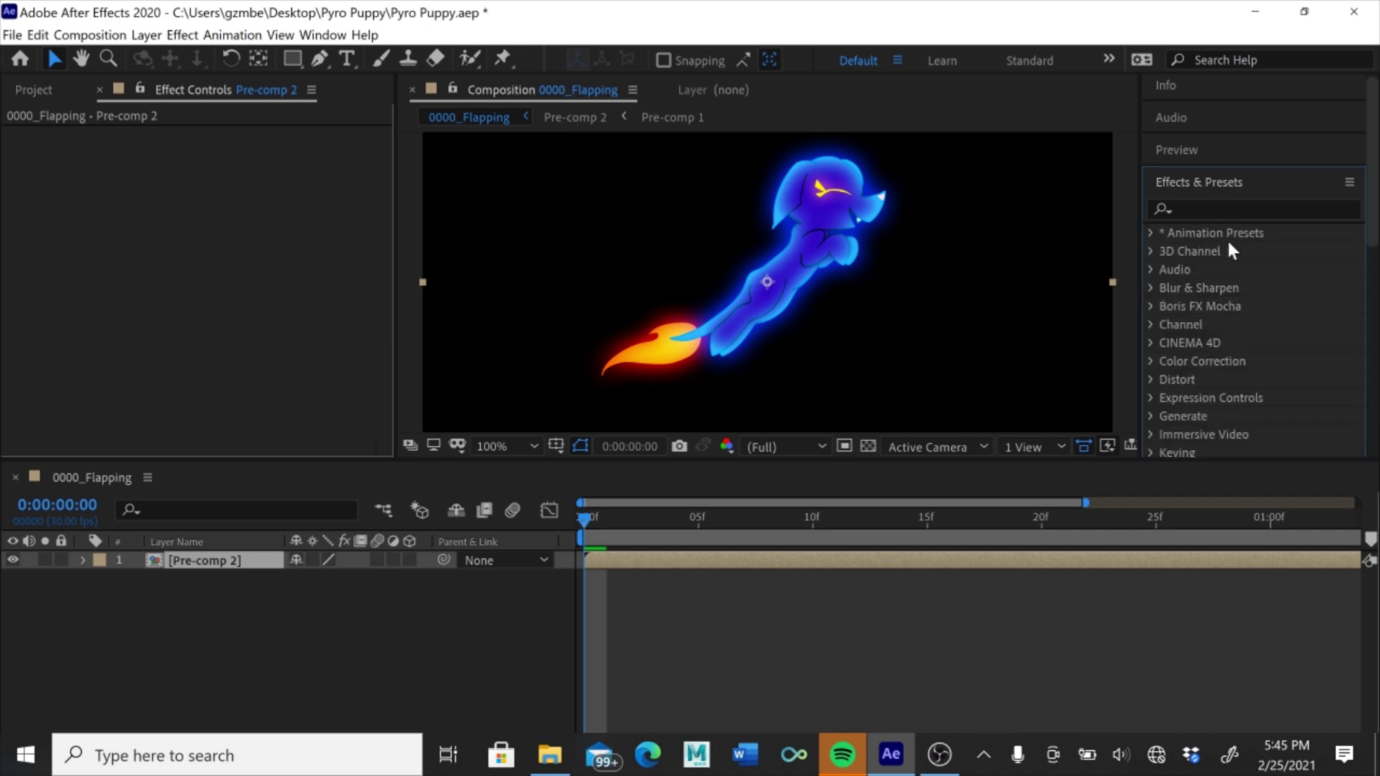
{"action": "left_click", "coordinate": [1225, 209]}
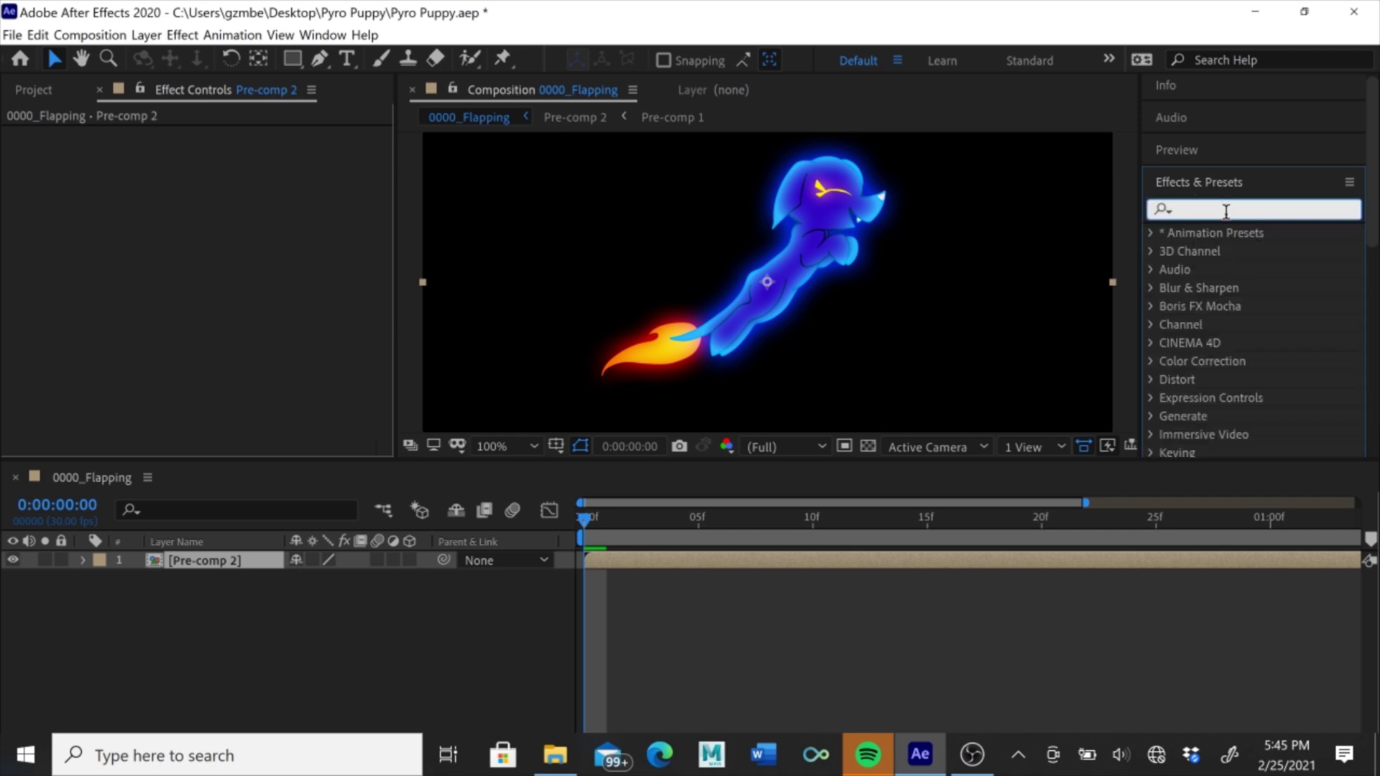
{"action": "type", "text": "Se"}
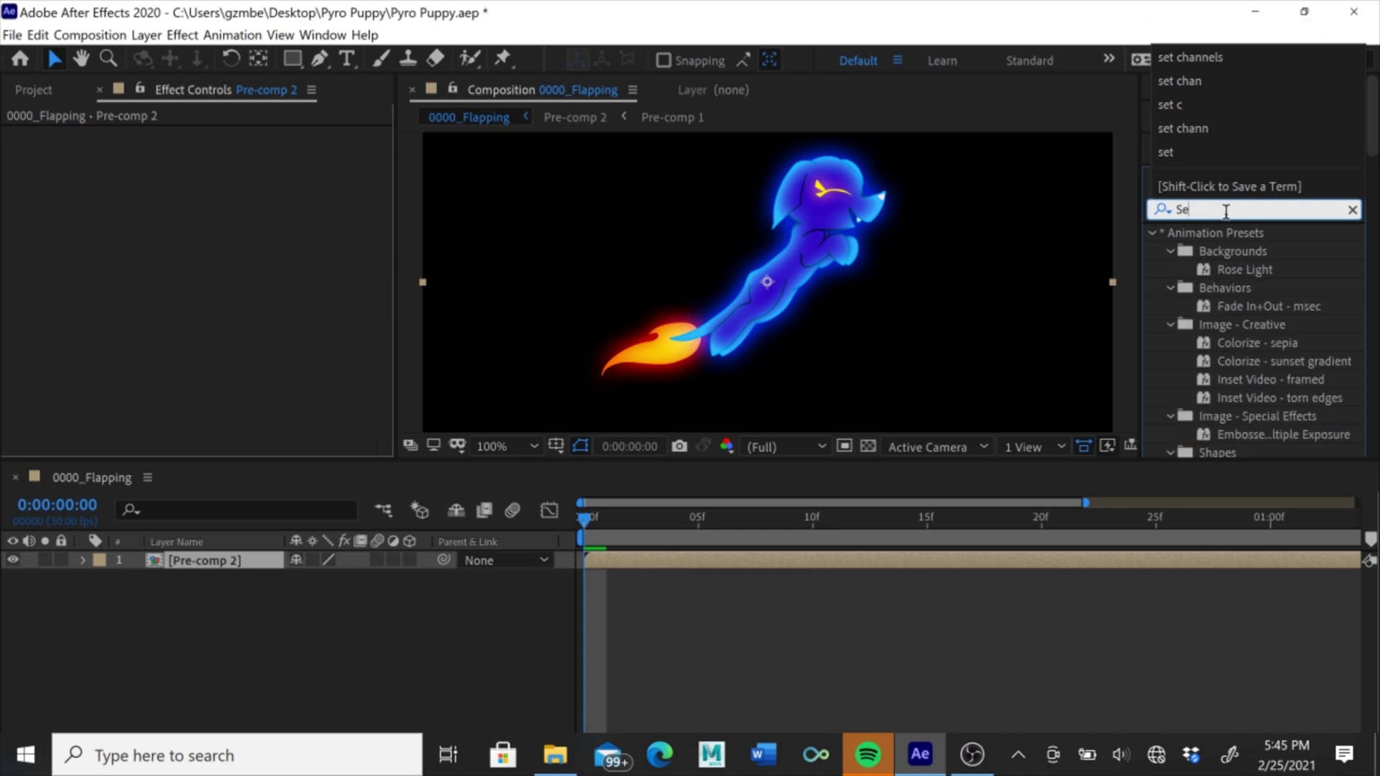
{"action": "type", "text": "t Channels"}
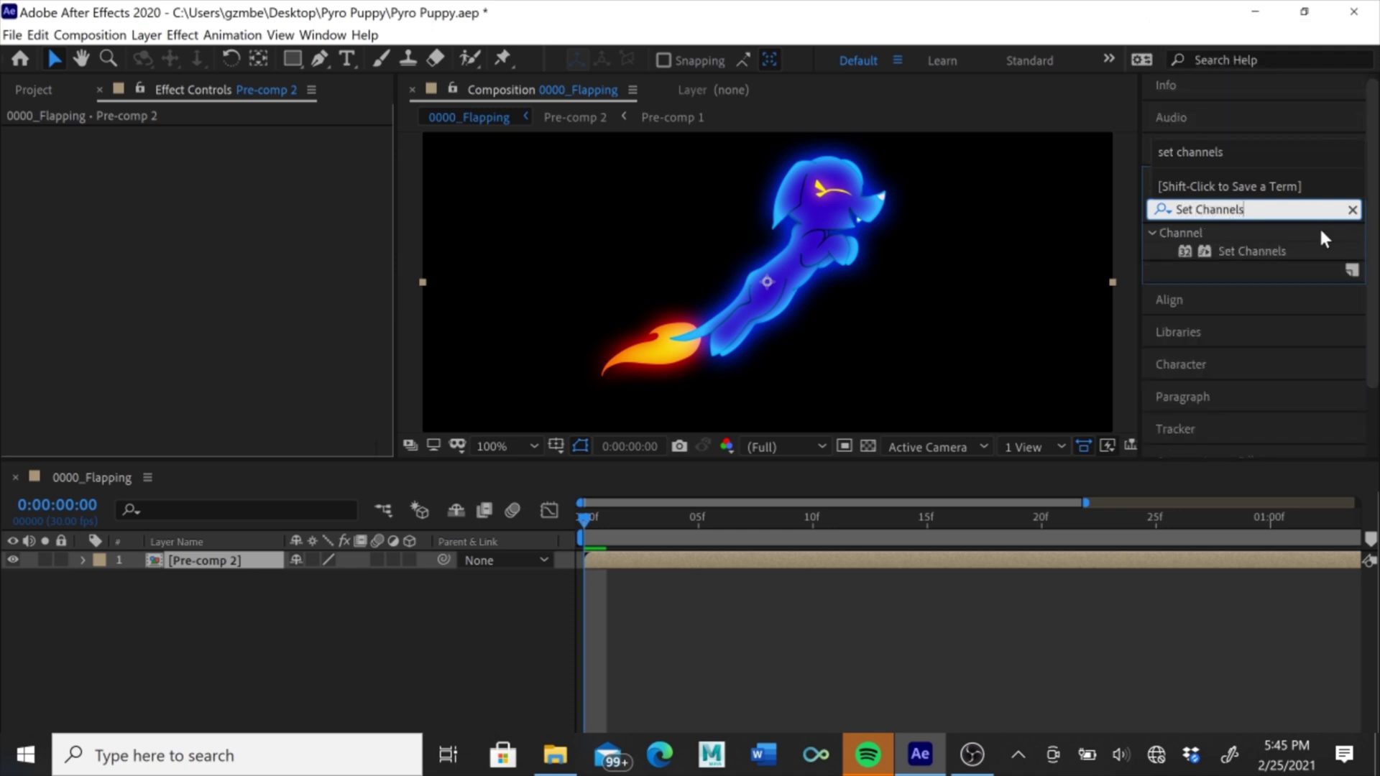
{"action": "left_click", "coordinate": [1234, 250]}
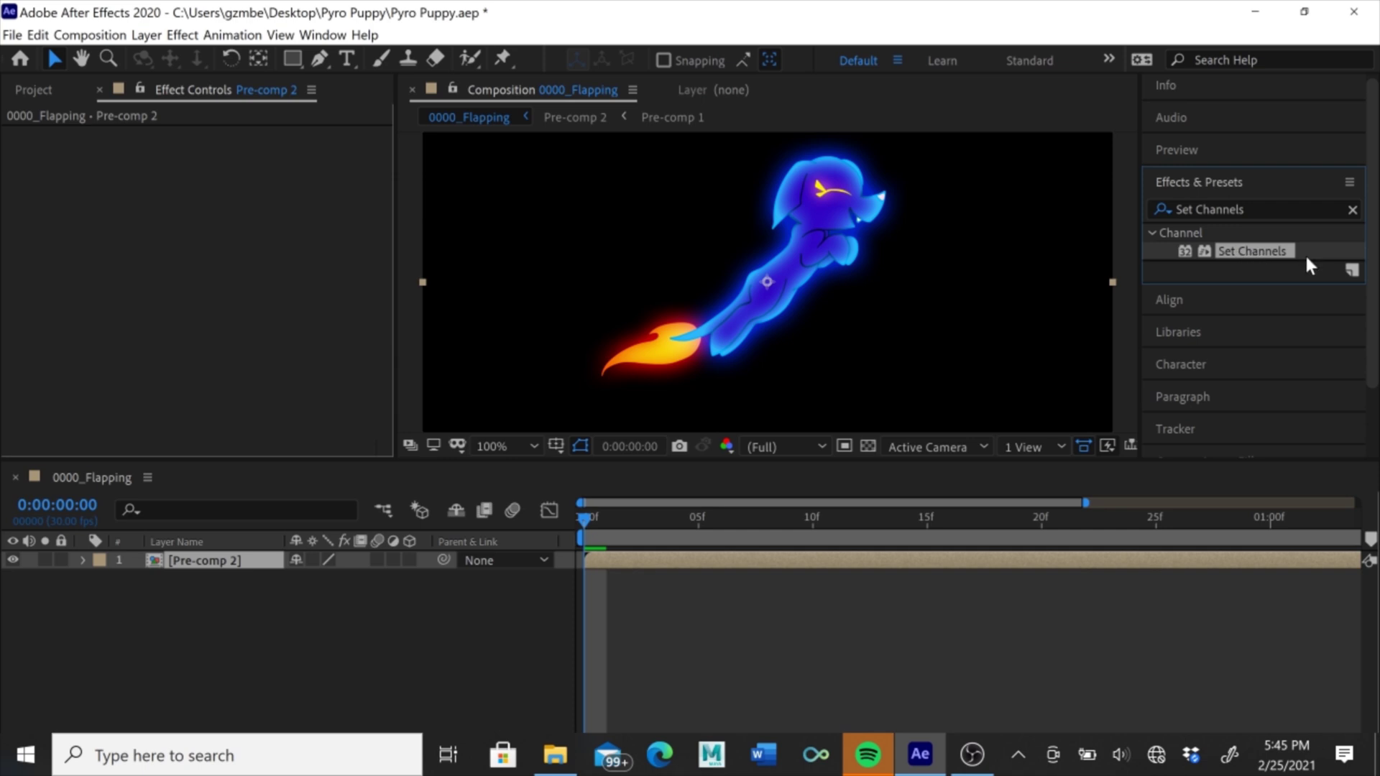
{"action": "left_click_drag", "start_coordinate": [1262, 253], "coordinate": [207, 573]}
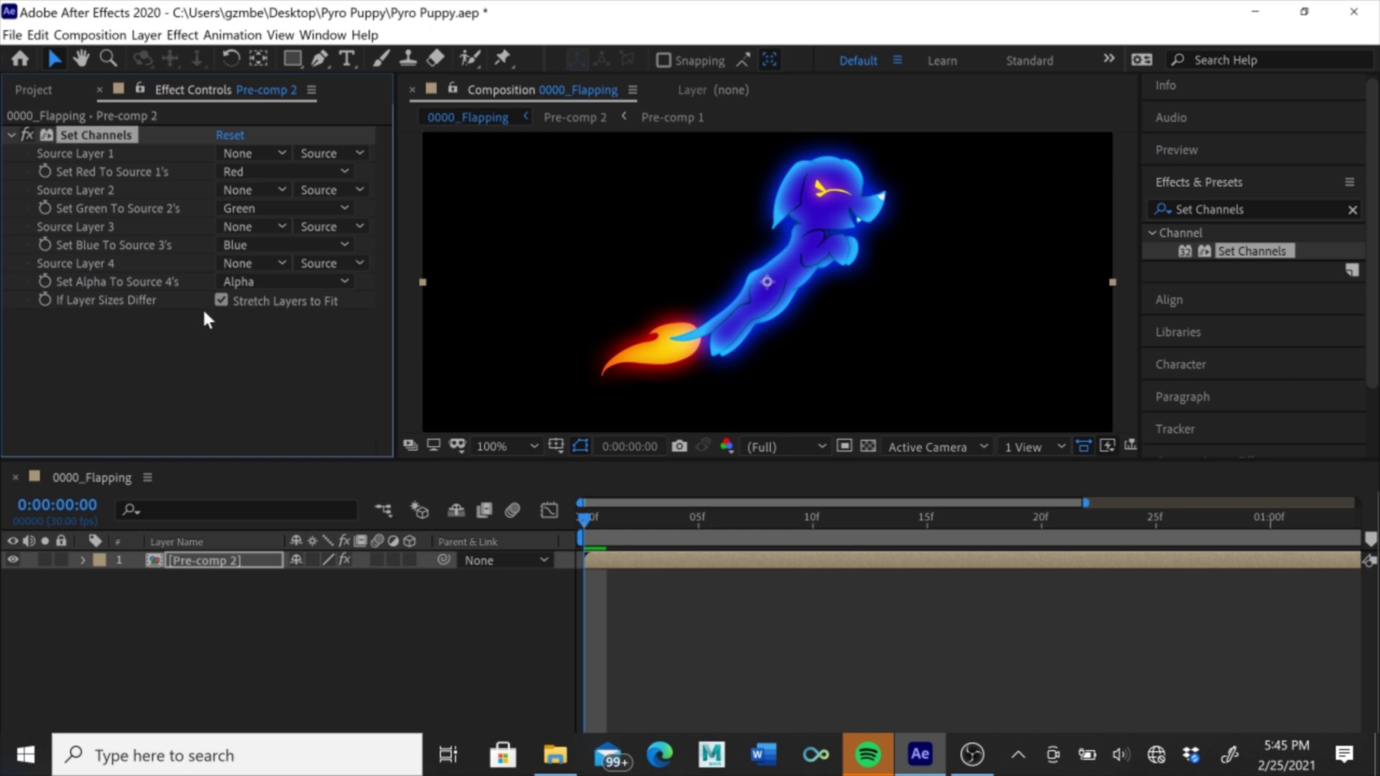
Reselect the Pre-comp 2 layer and duplicate it with Ctrl+D.
{"action": "left_click", "coordinate": [143, 357]}
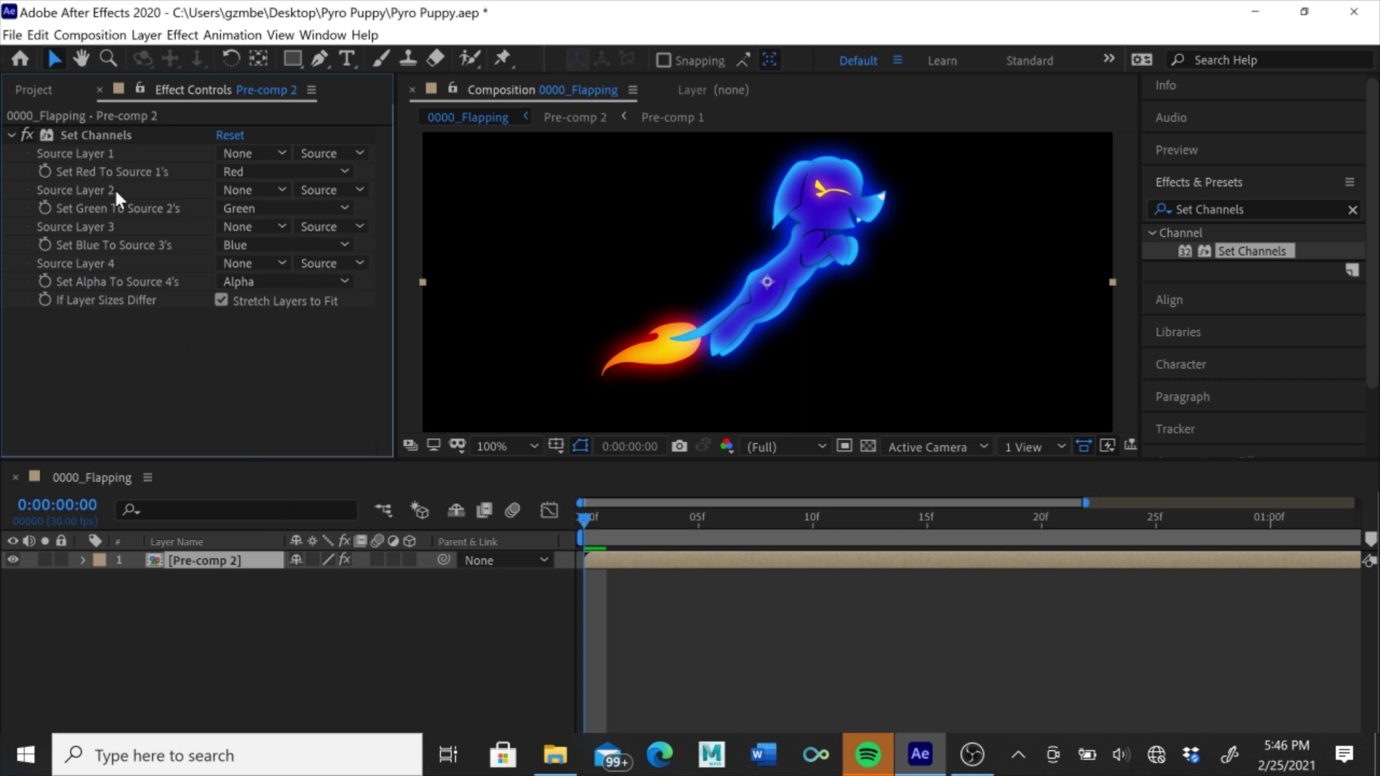
{"action": "left_click", "coordinate": [202, 678]}
{"action": "left_click", "coordinate": [200, 673]}
{"action": "left_click", "coordinate": [215, 567]}
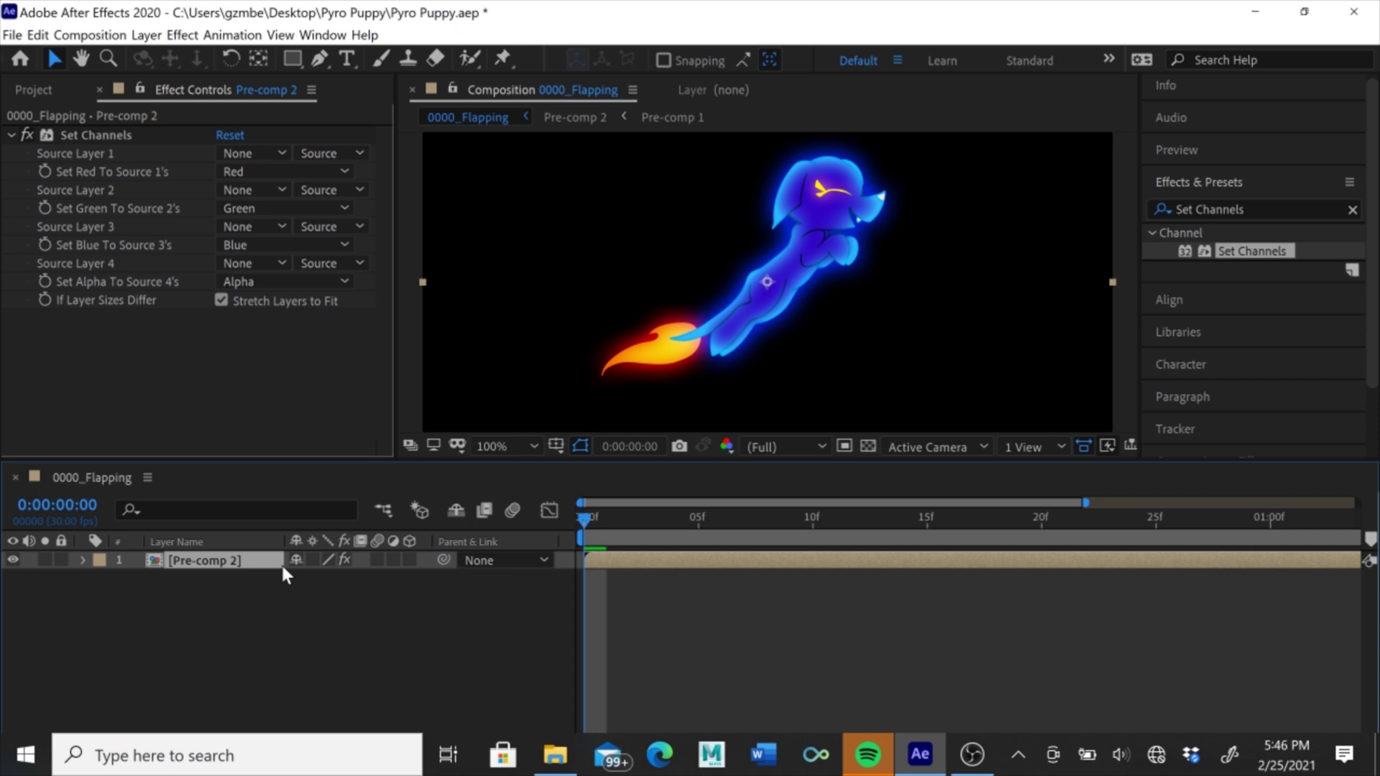
{"action": "key", "text": "ctrl+d"}
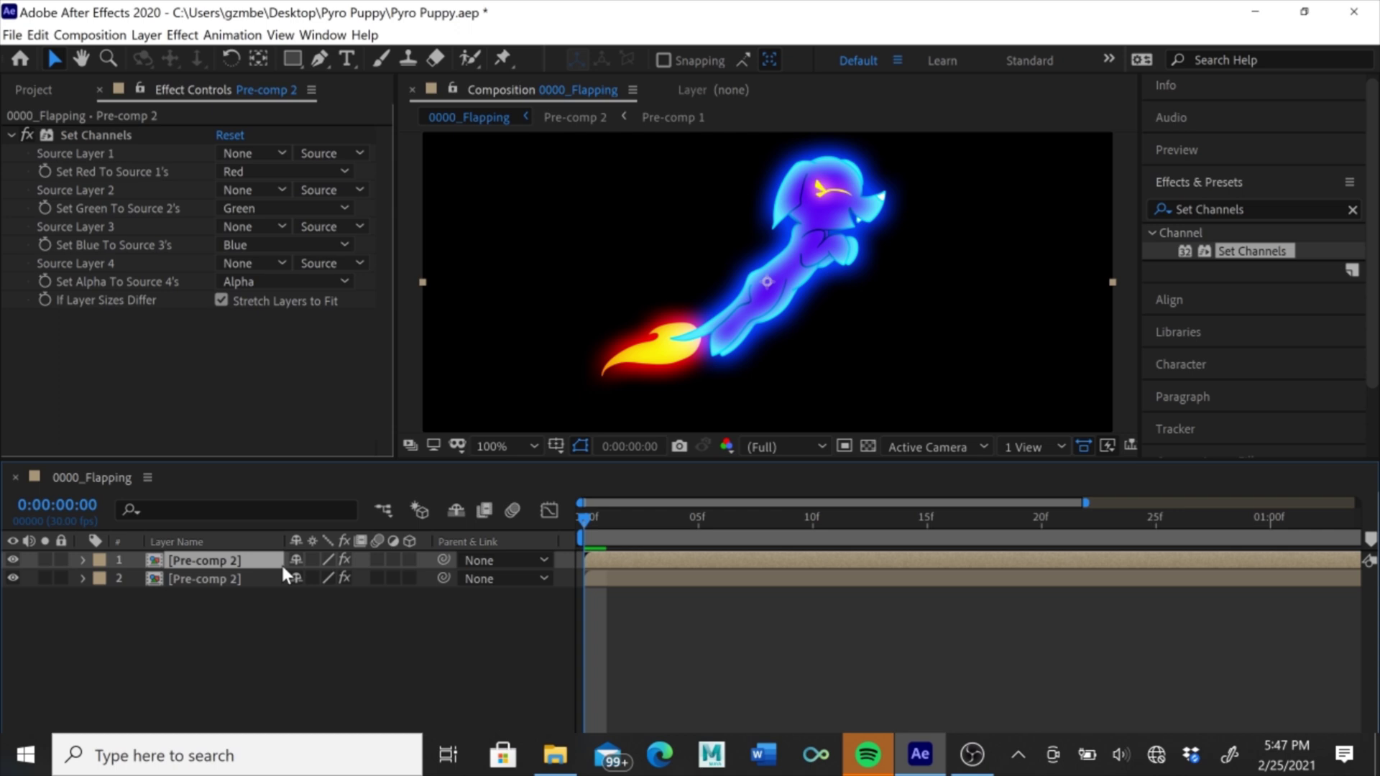
Make a third Pre-comp 2 copy and set layer 3's red and green channels to Off, keeping blue.
{"action": "key", "text": "ctrl+d"}
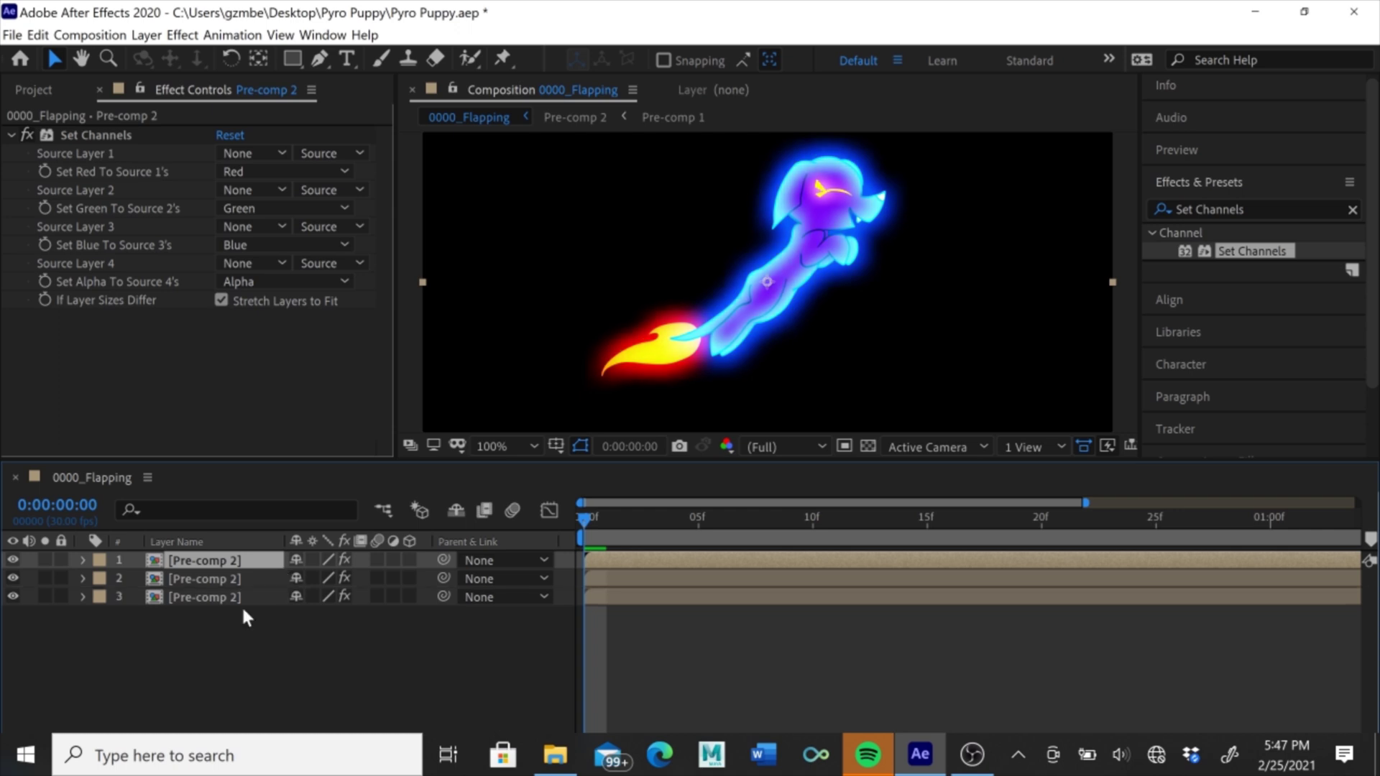
{"action": "left_click", "coordinate": [235, 595]}
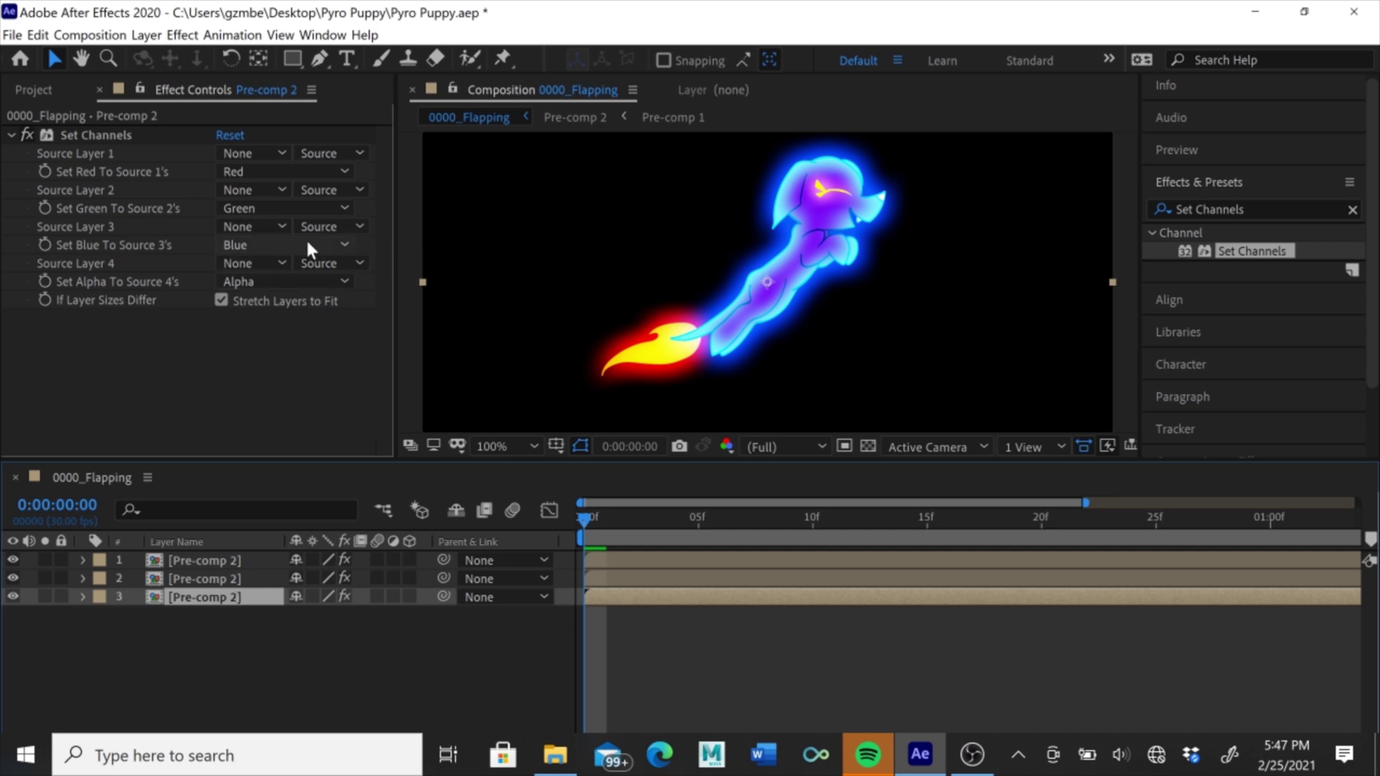
{"action": "left_click", "coordinate": [344, 173]}
{"action": "left_click", "coordinate": [260, 364]}
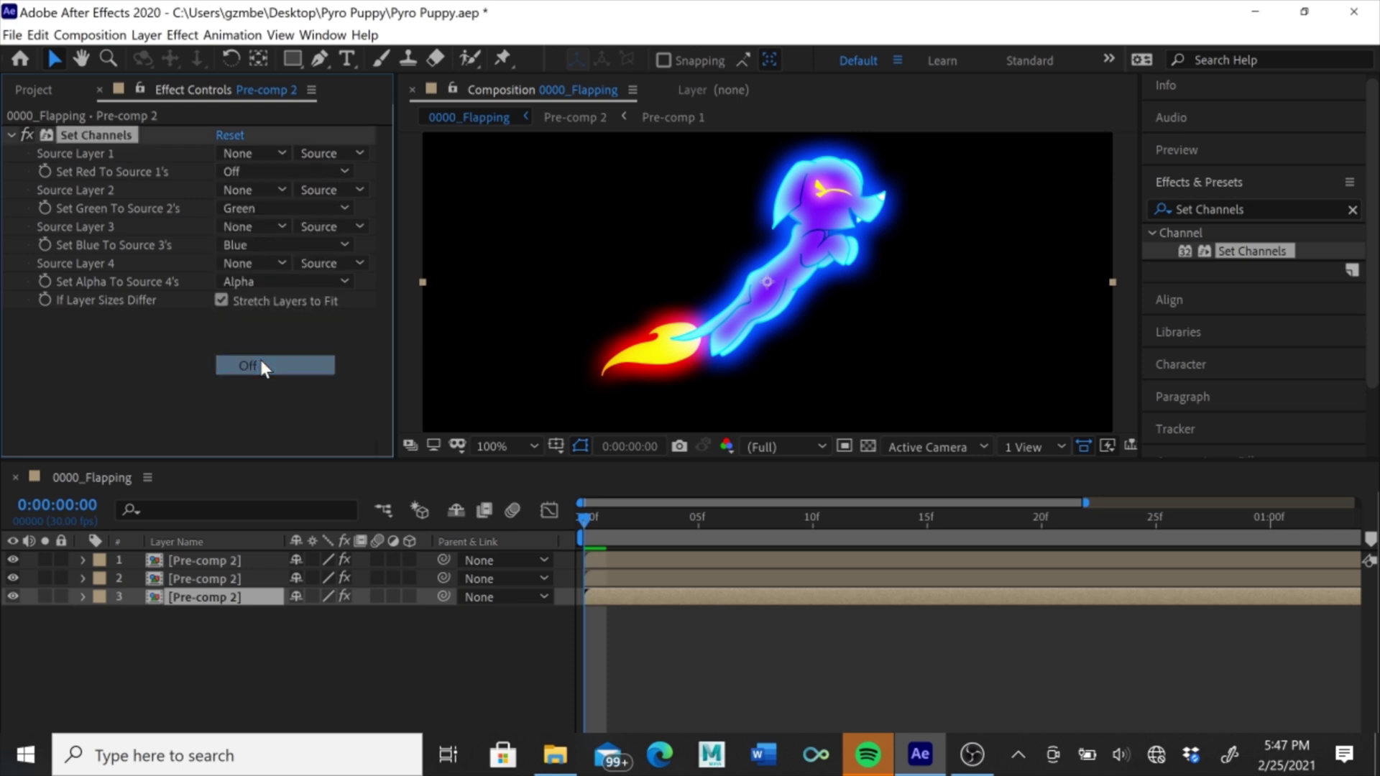
{"action": "left_click", "coordinate": [342, 206]}
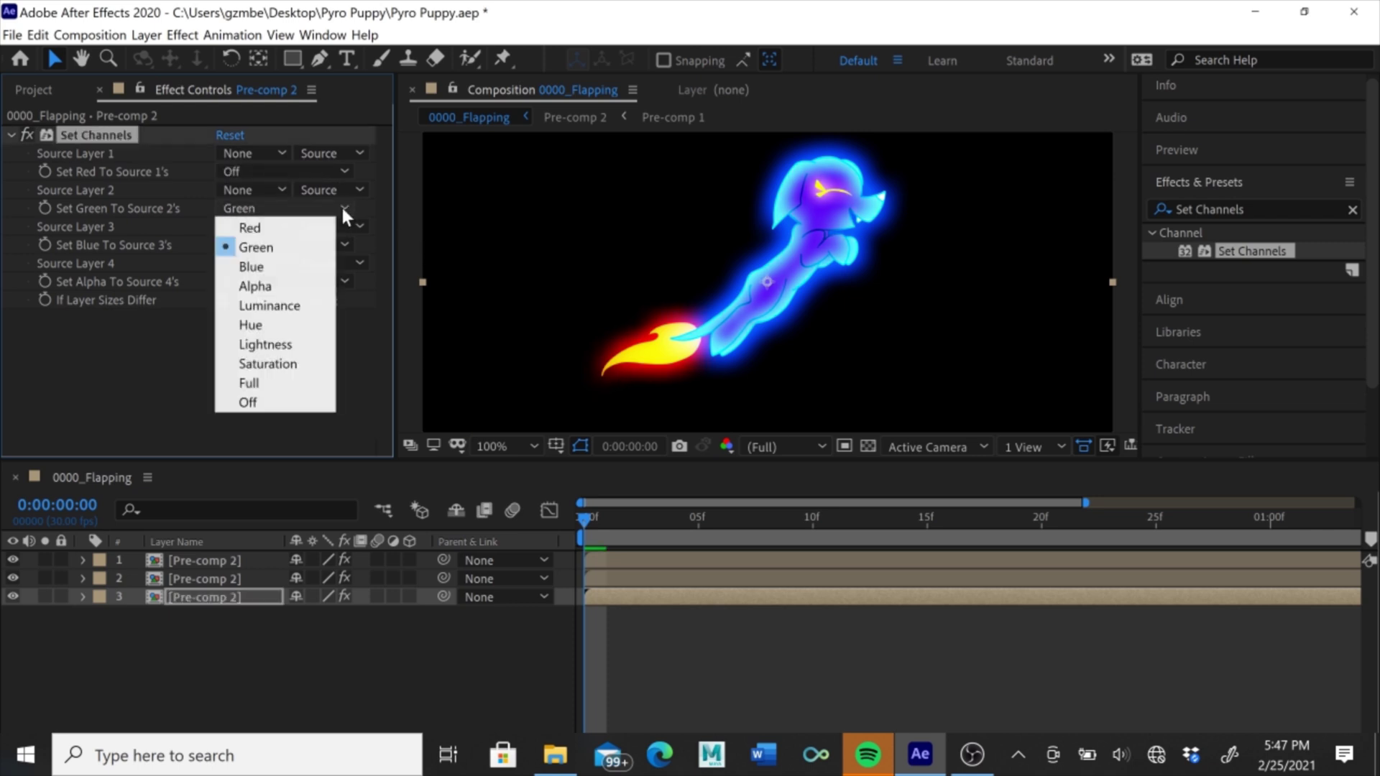
{"action": "left_click", "coordinate": [253, 402]}
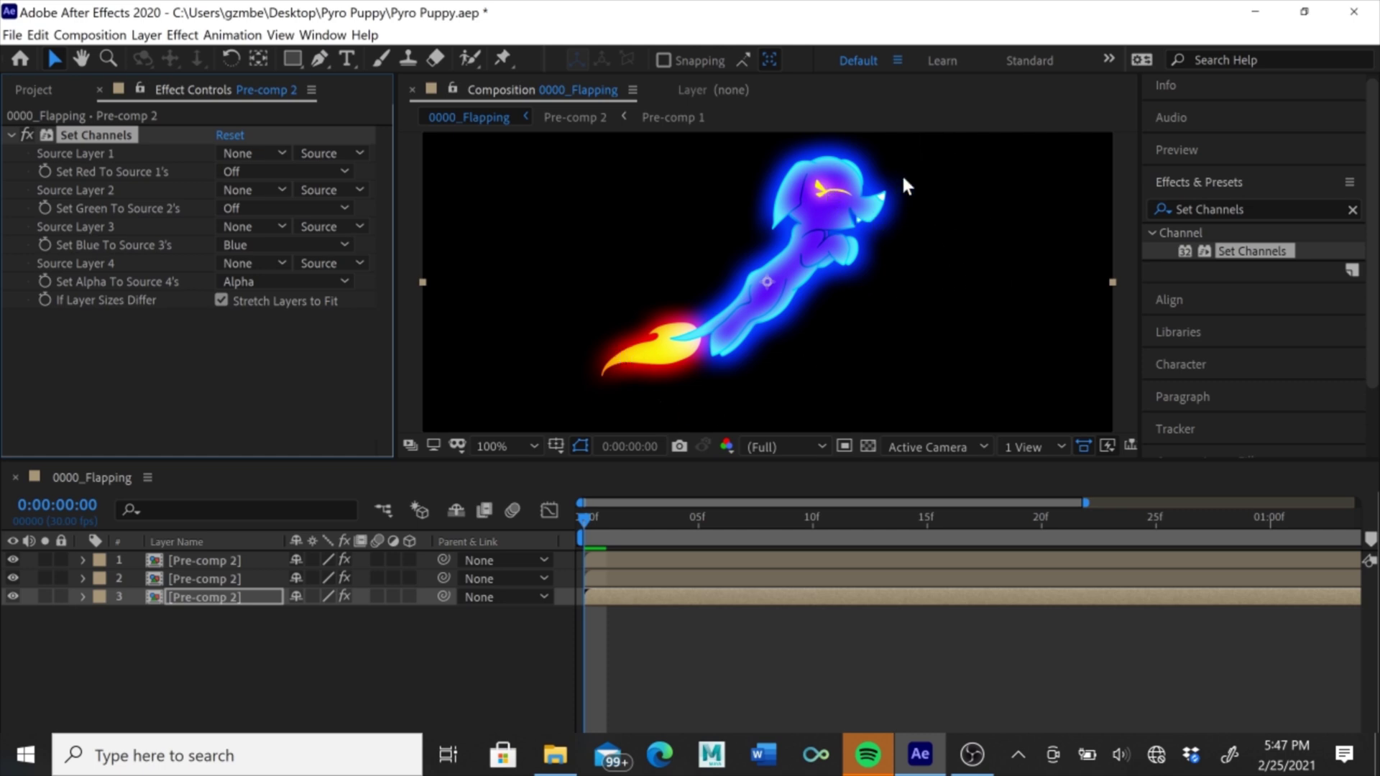
Set layer 2's blue and red channels to Off so it keeps only green.
{"action": "left_click", "coordinate": [239, 579]}
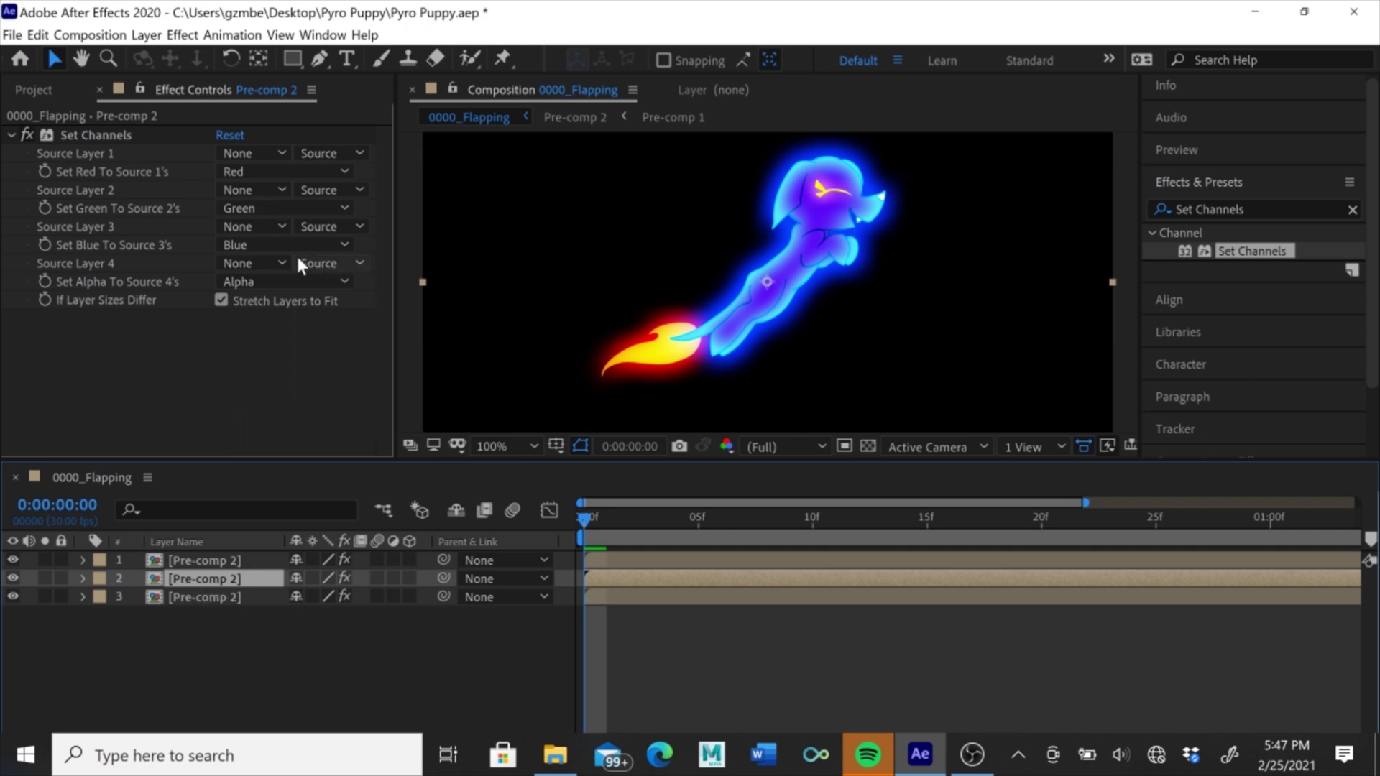
{"action": "left_click", "coordinate": [338, 244]}
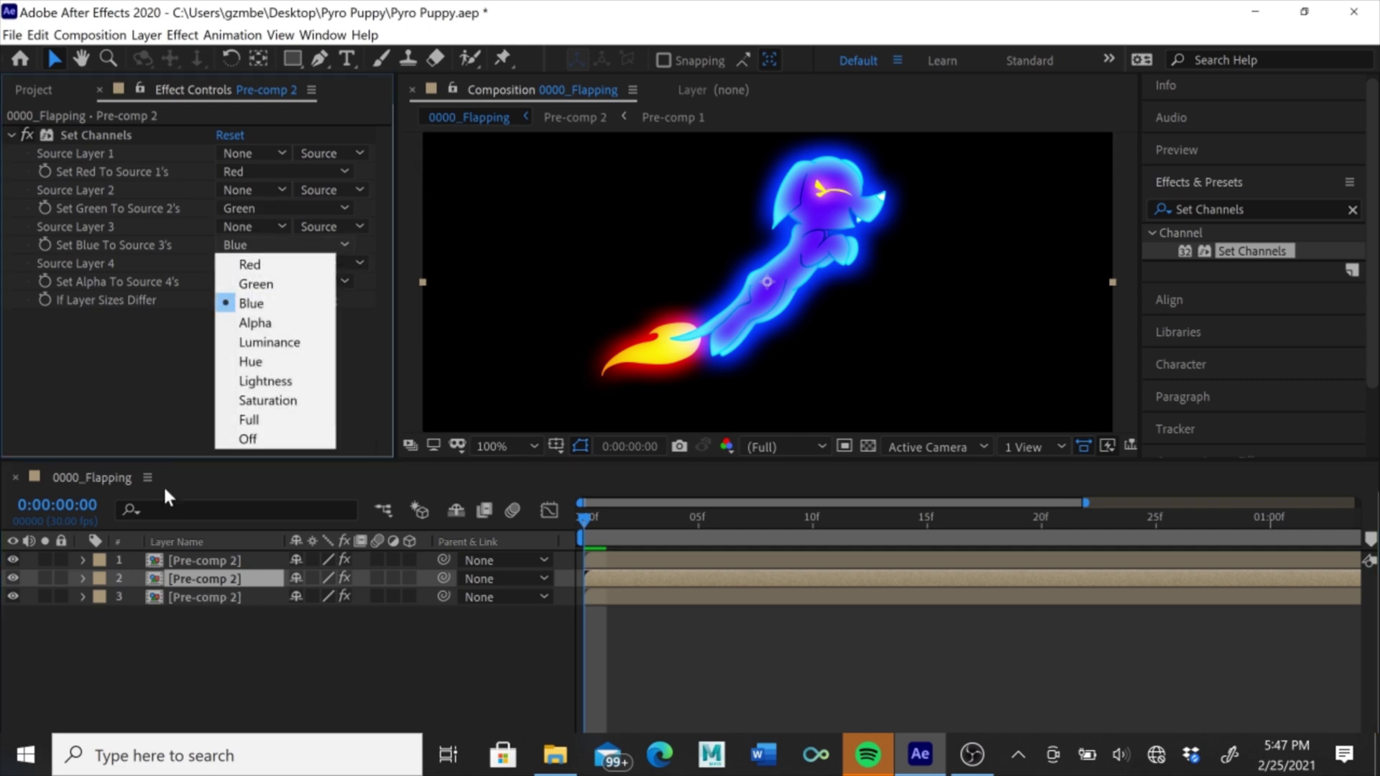
{"action": "left_click", "coordinate": [275, 439]}
{"action": "left_click", "coordinate": [339, 171]}
{"action": "left_click", "coordinate": [299, 365]}
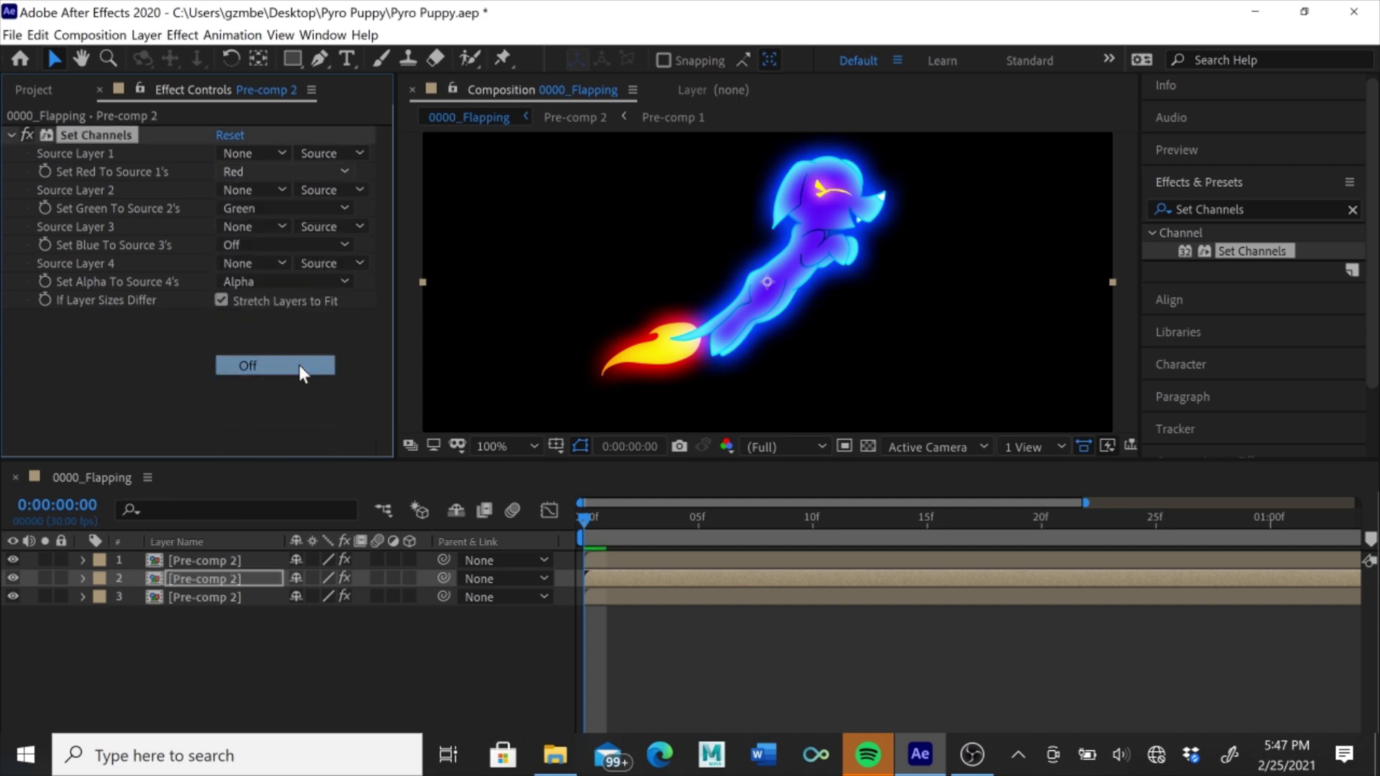
Set layer 1's blue and green channels to Off so it keeps only red.
{"action": "left_click", "coordinate": [208, 566]}
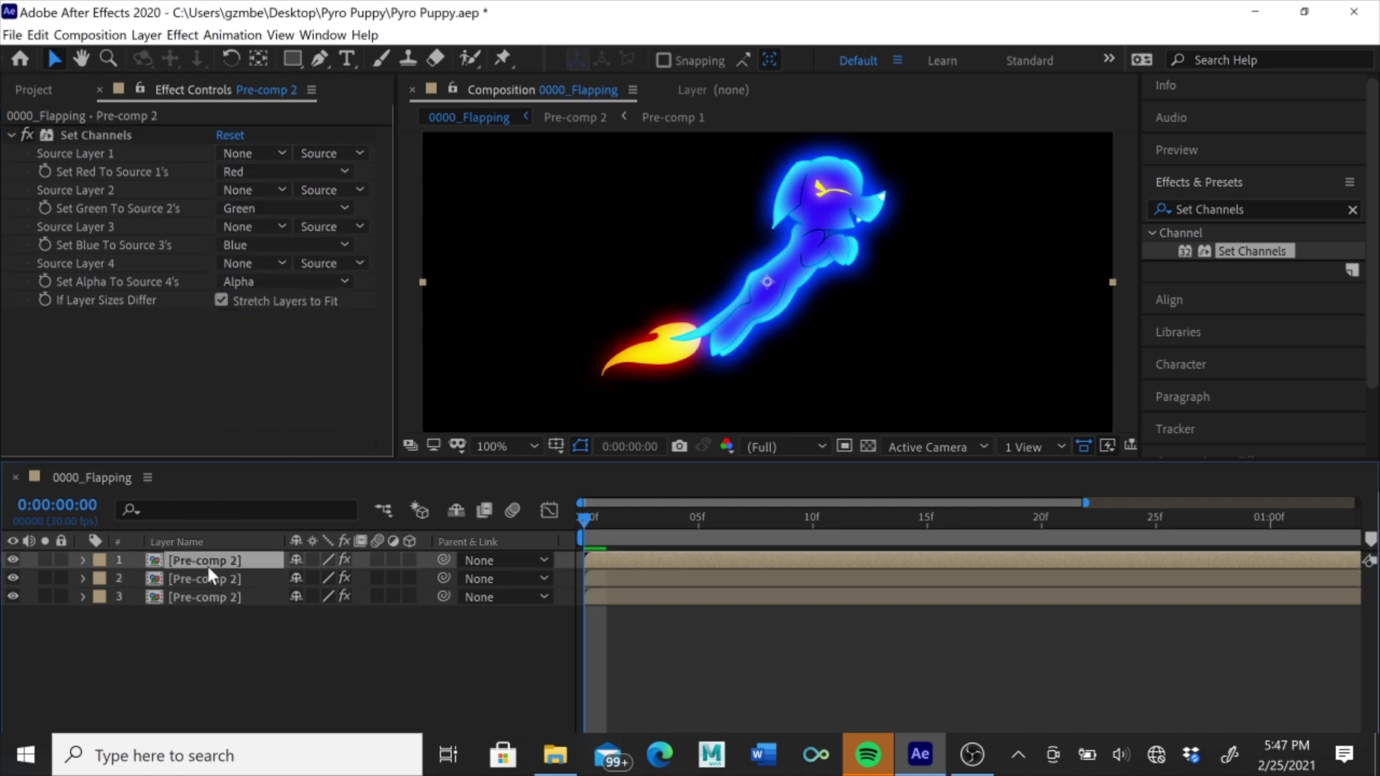
{"action": "left_click", "coordinate": [341, 247]}
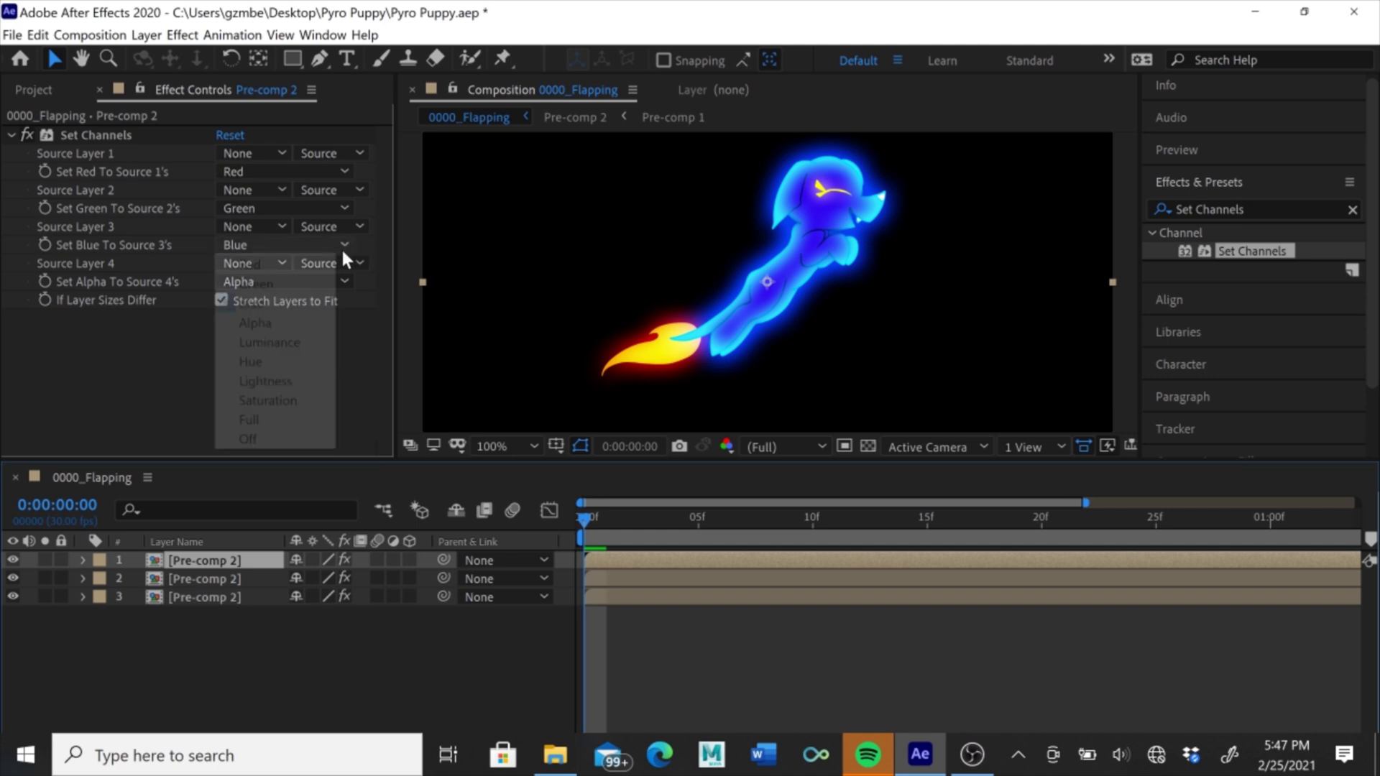
{"action": "left_click", "coordinate": [237, 440]}
{"action": "left_click", "coordinate": [341, 204]}
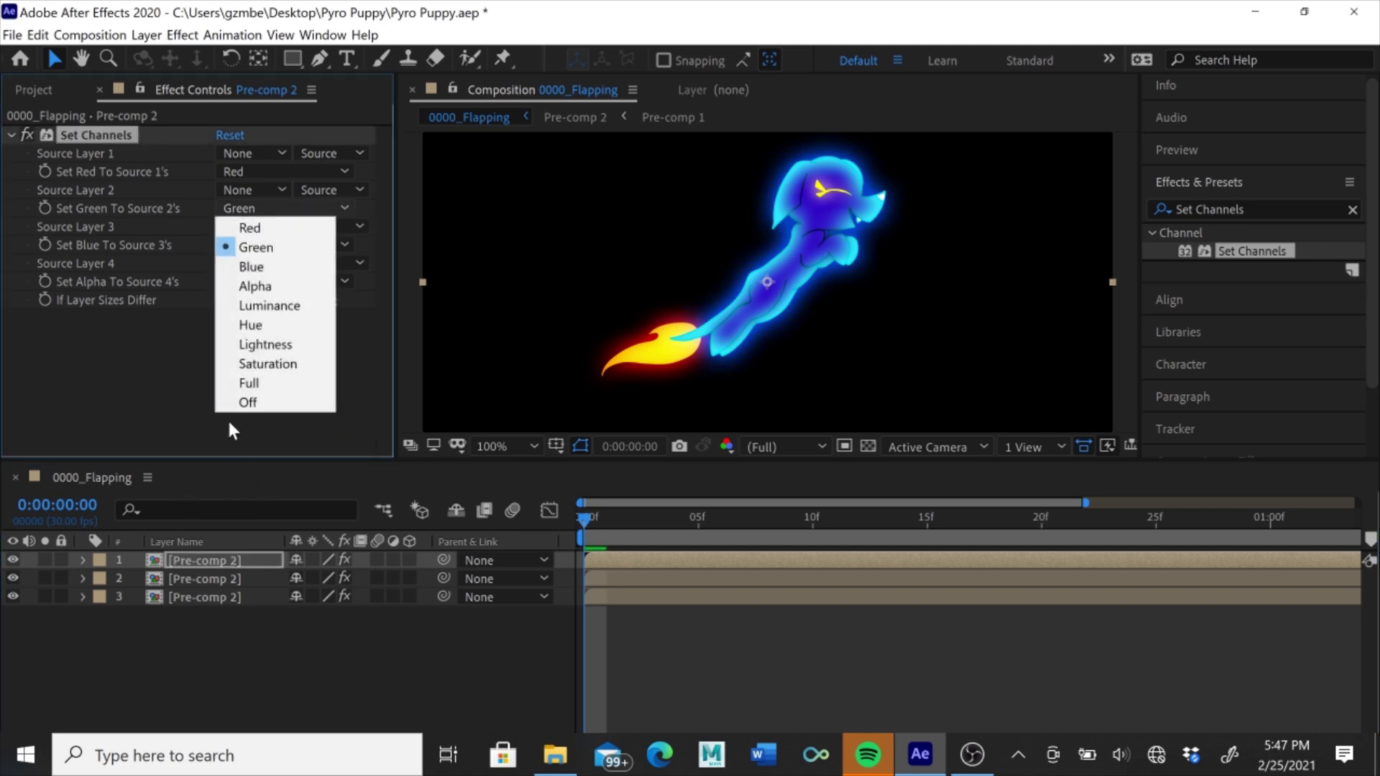
{"action": "left_click", "coordinate": [251, 404]}
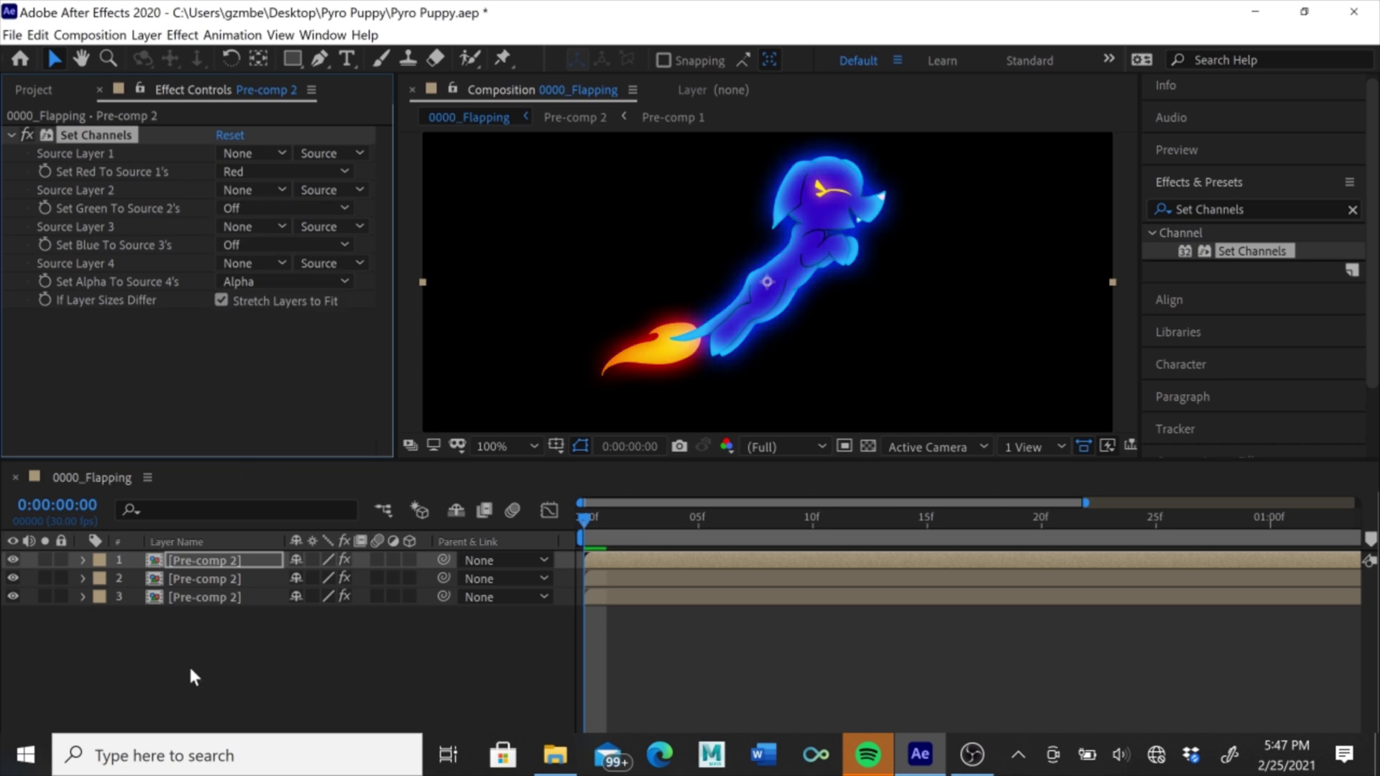
{"action": "left_click", "coordinate": [231, 598]}
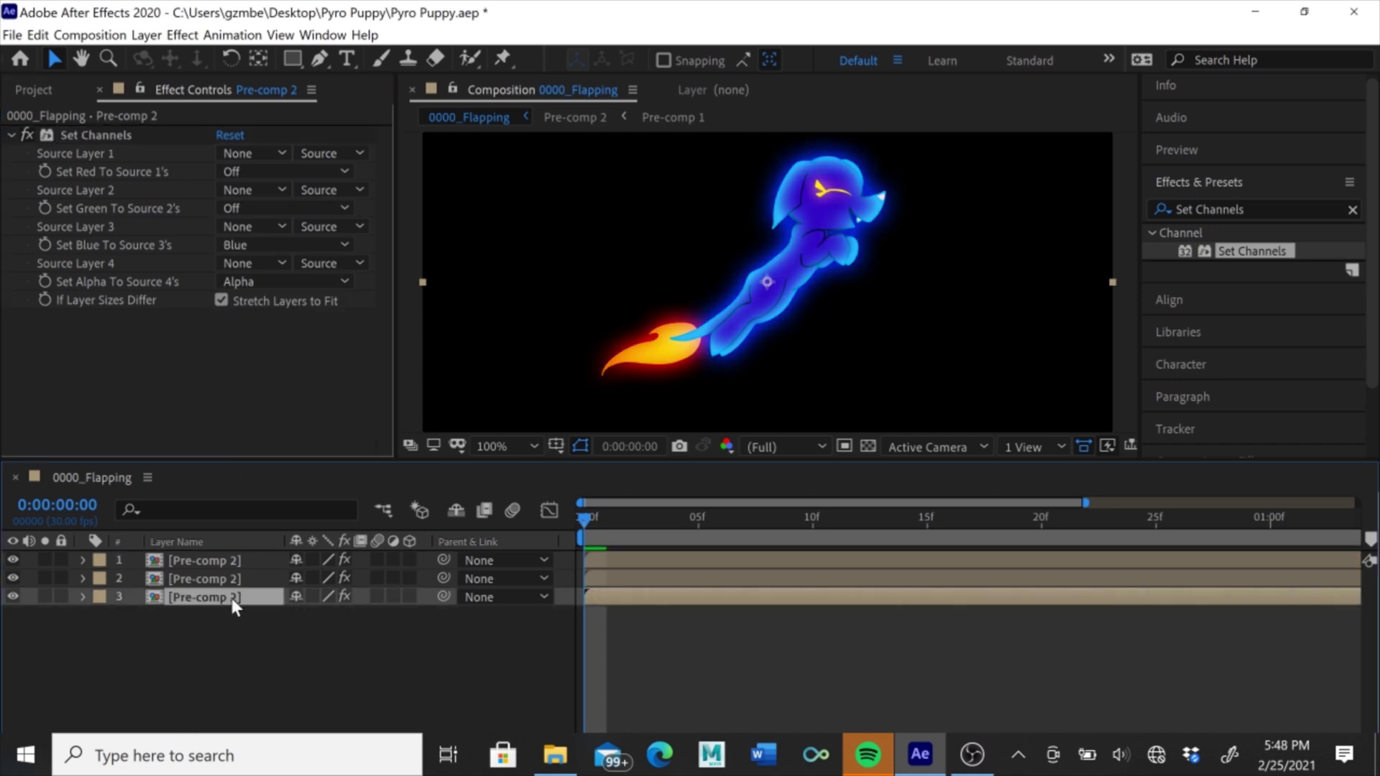
Set layer 3's blending mode to Screen and layer 2's to Classic Color Dodge.
{"action": "right_click", "coordinate": [231, 598]}
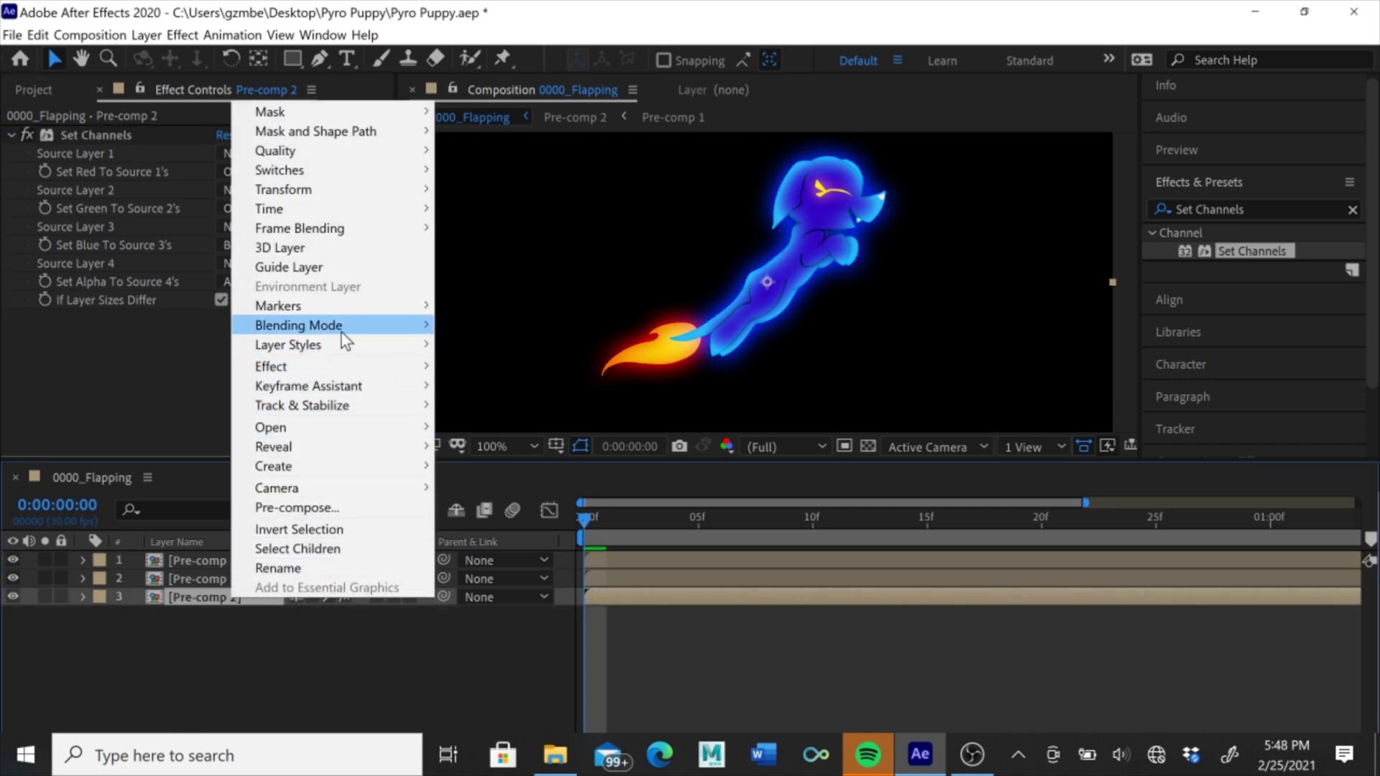
{"action": "mouse_move", "coordinate": [339, 333]}
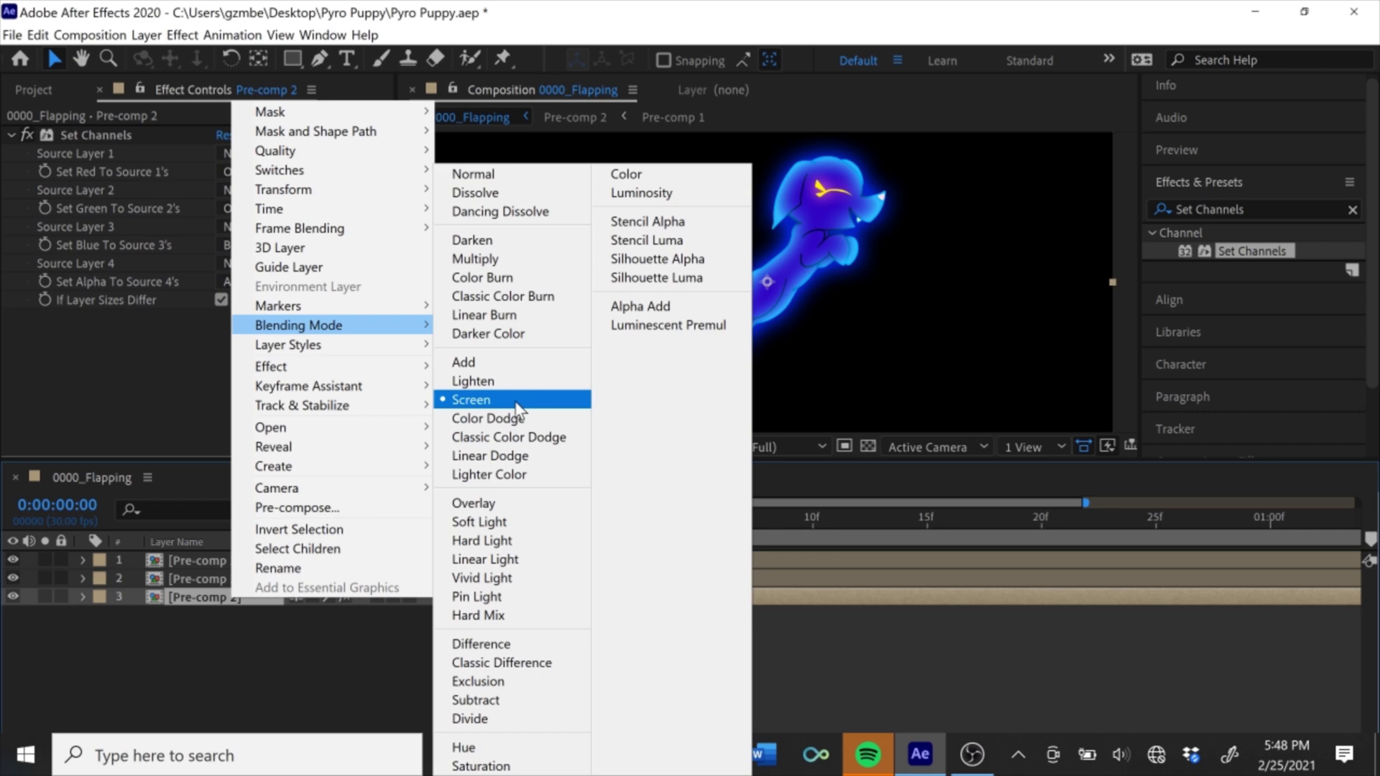
{"action": "left_click", "coordinate": [457, 407]}
{"action": "left_click", "coordinate": [202, 575]}
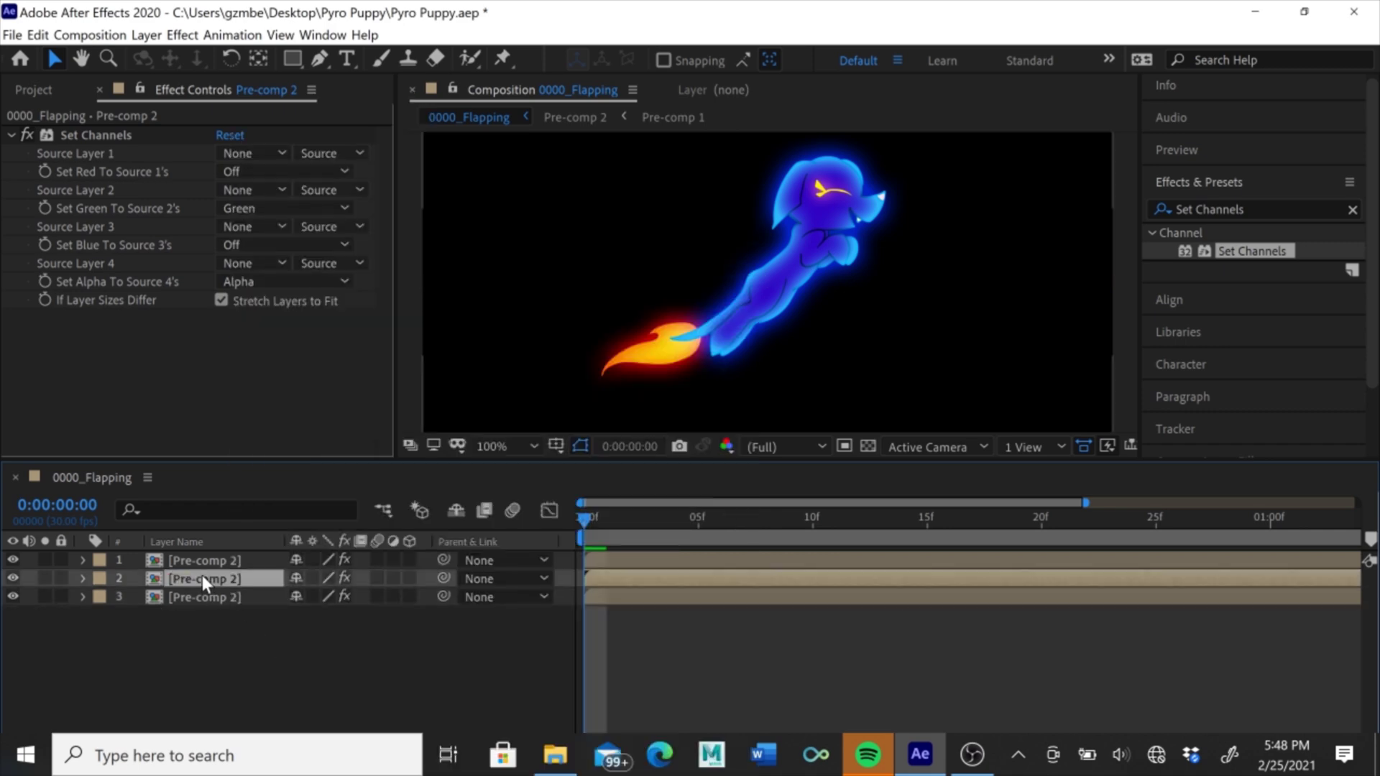
{"action": "right_click", "coordinate": [201, 575]}
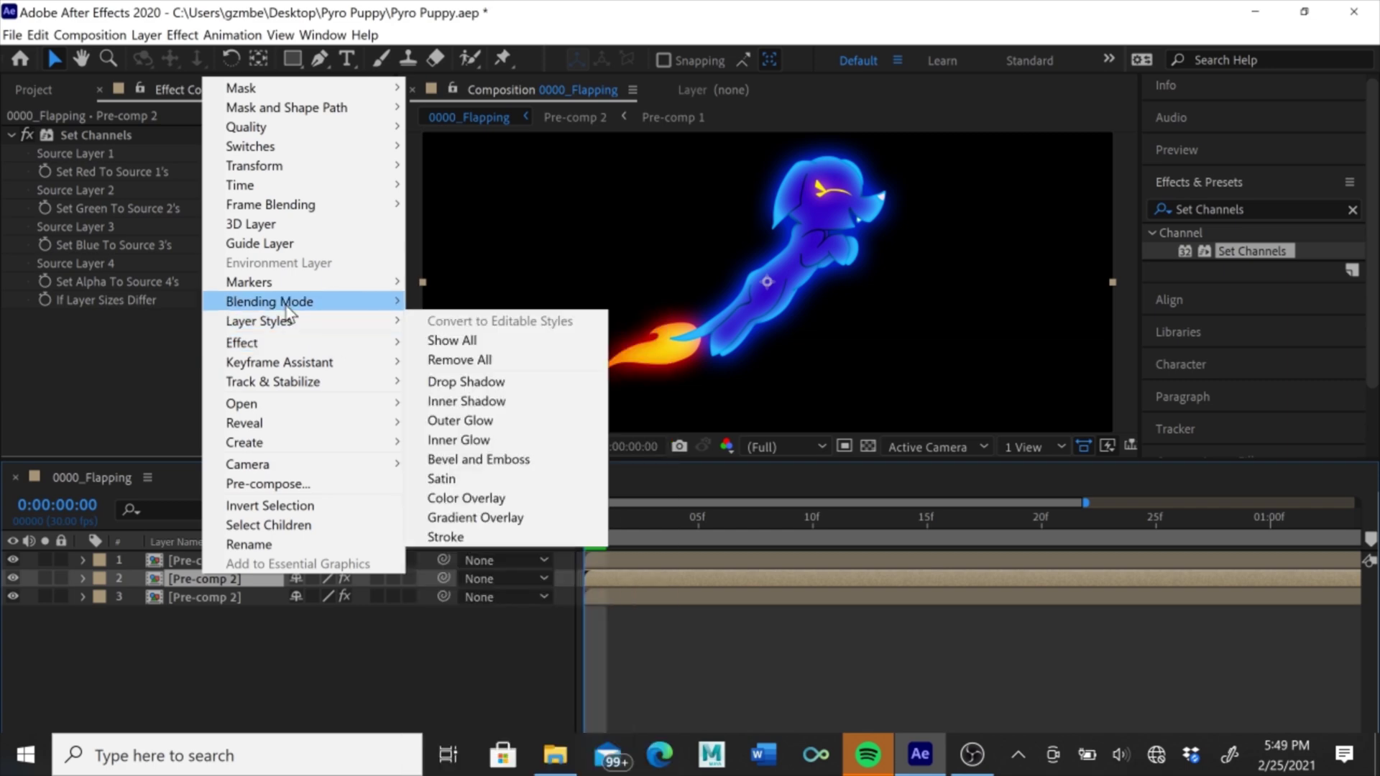
{"action": "mouse_move", "coordinate": [287, 306]}
{"action": "left_click", "coordinate": [488, 435]}
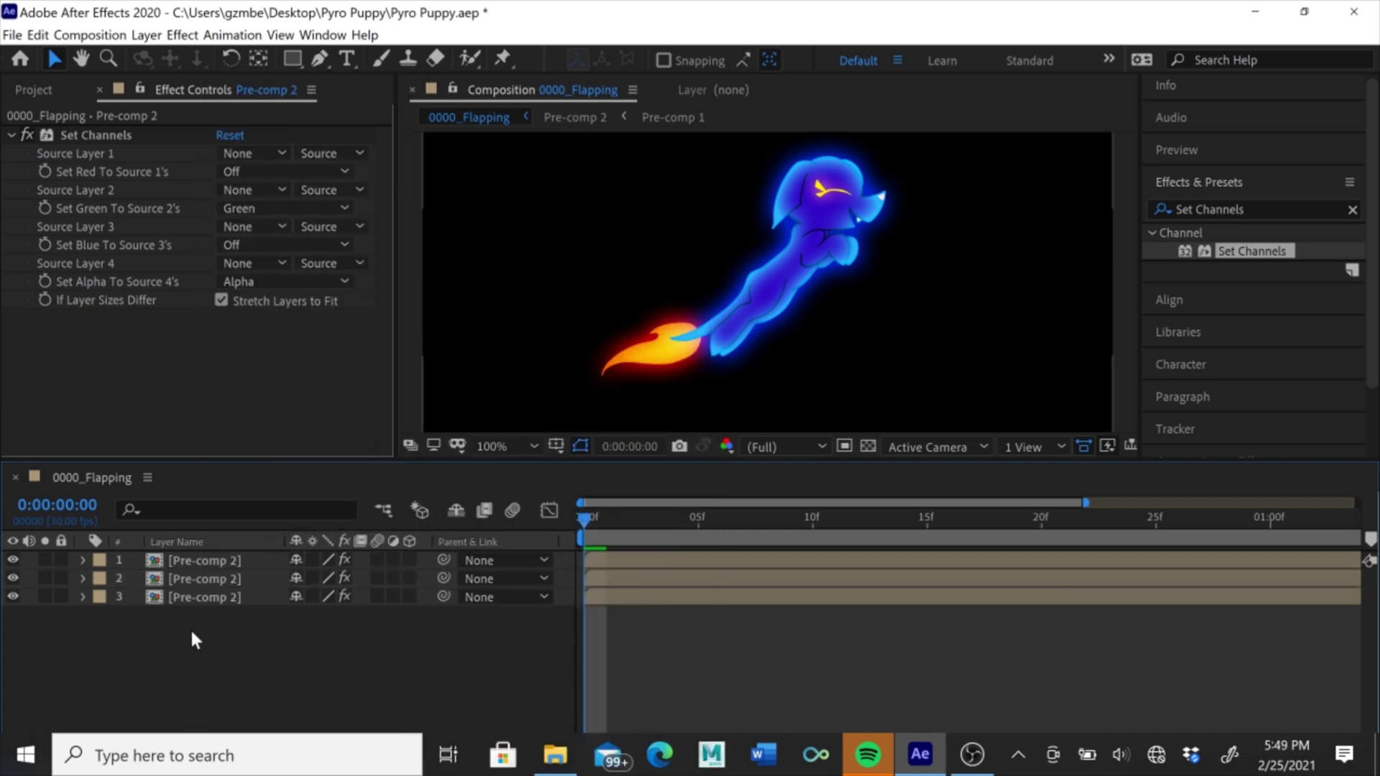
Check layer 1's blending mode options without changing them, then select layer 1.
{"action": "right_click", "coordinate": [182, 559]}
{"action": "mouse_move", "coordinate": [364, 304]}
{"action": "mouse_move", "coordinate": [311, 287]}
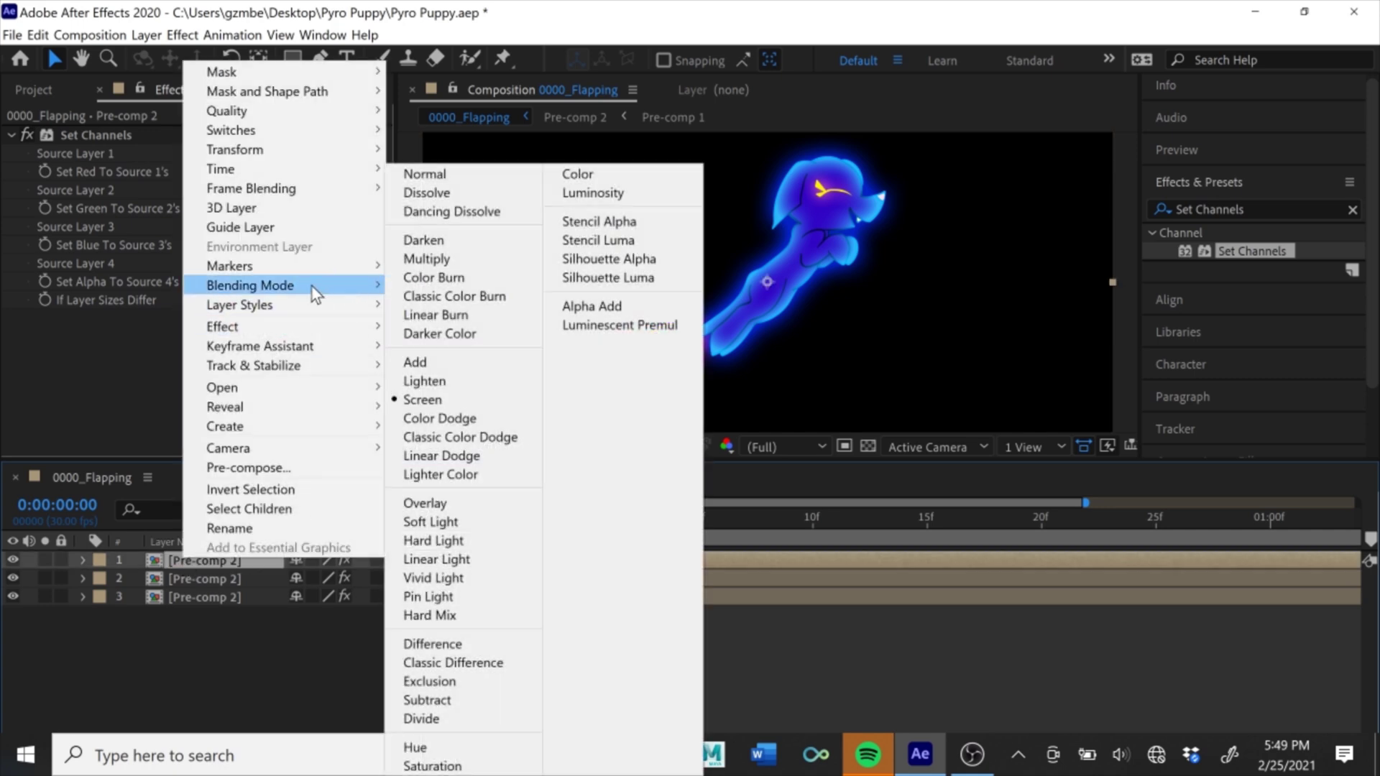
{"action": "left_click", "coordinate": [316, 663]}
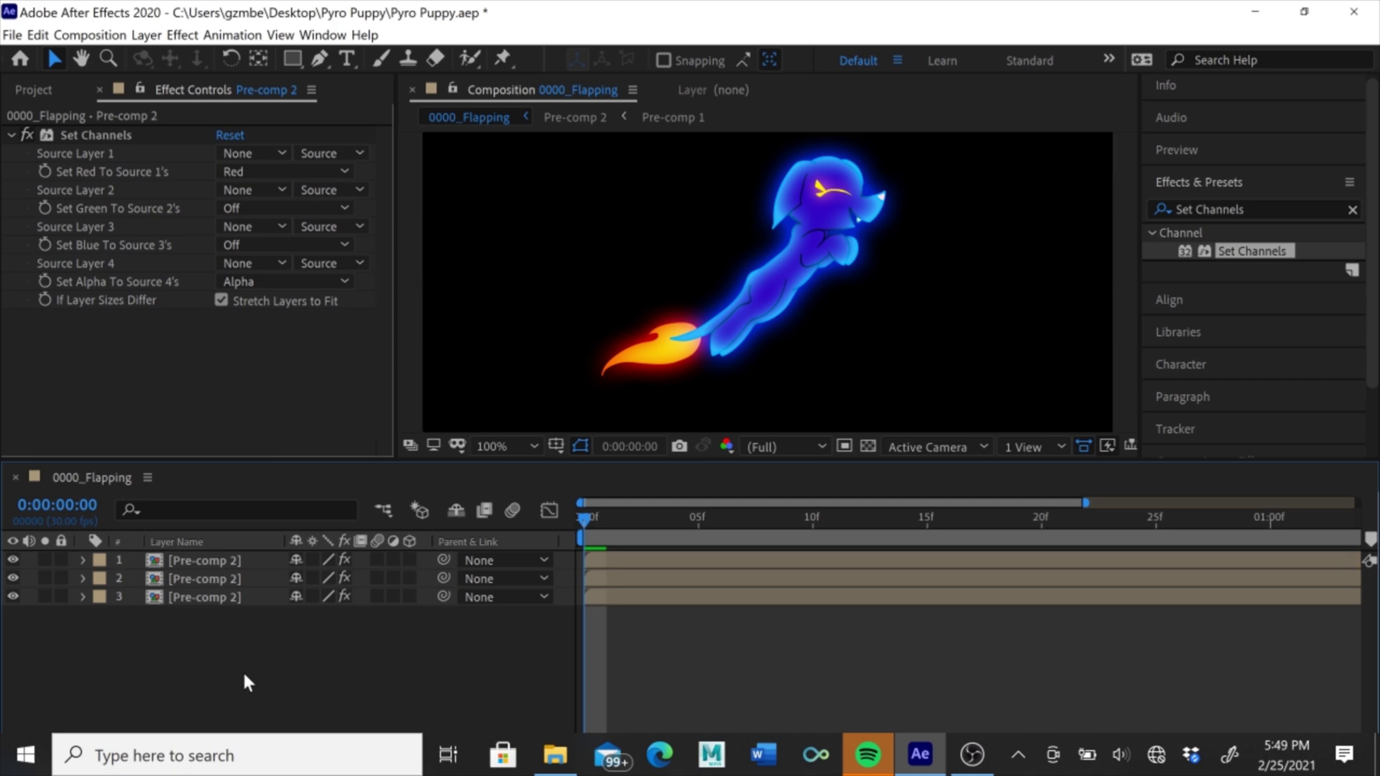
{"action": "left_click", "coordinate": [214, 562]}
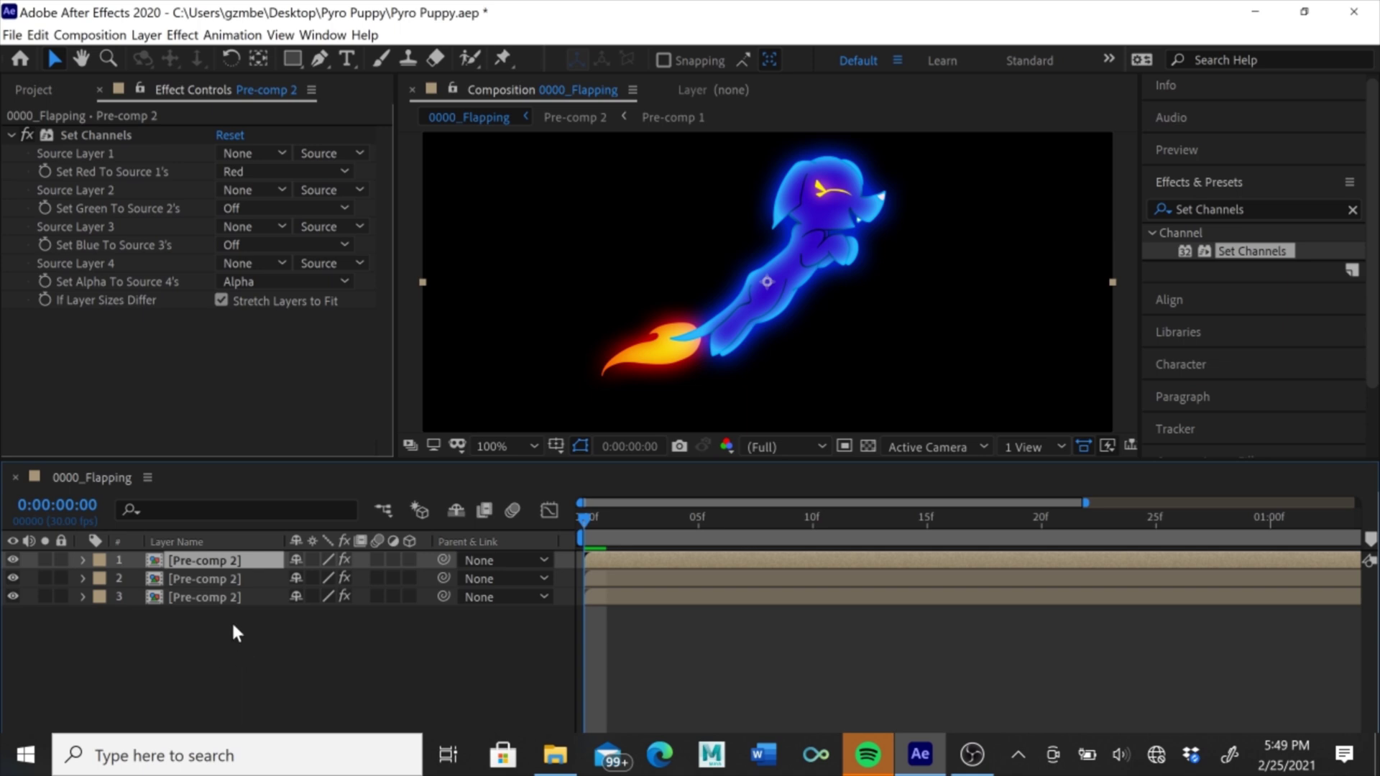
Show layer 1's Position and scrub the red copy's X to 961.
{"action": "left_click", "coordinate": [83, 561]}
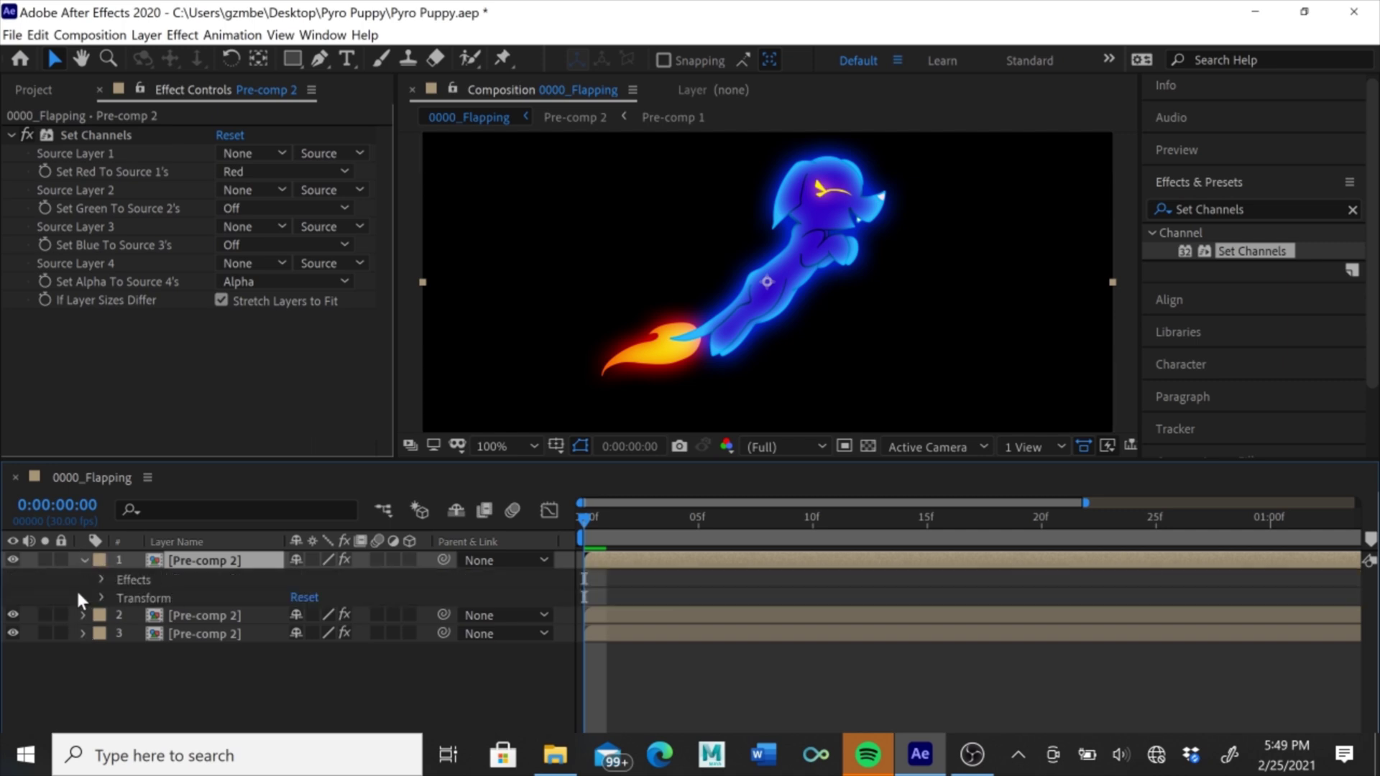
{"action": "left_click", "coordinate": [106, 595]}
{"action": "left_click", "coordinate": [101, 597]}
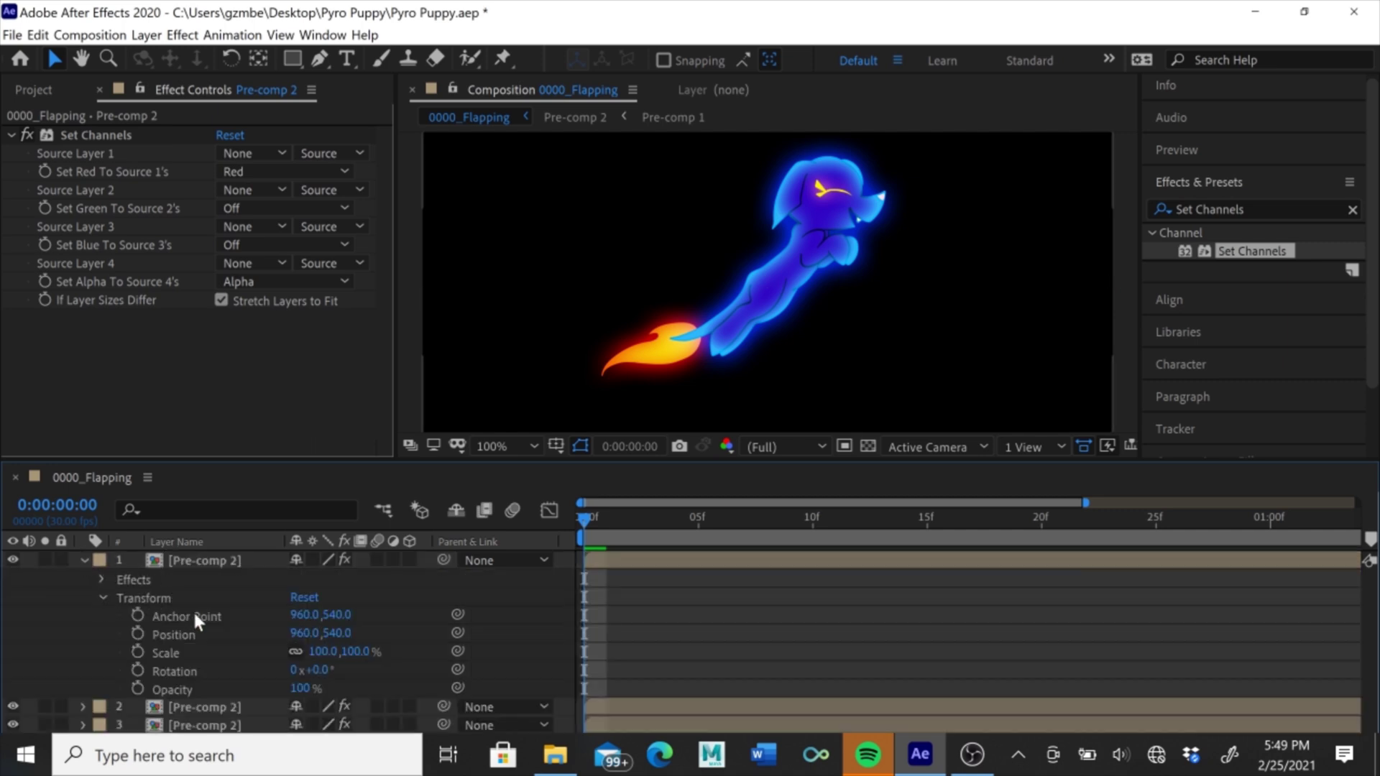
{"action": "left_click", "coordinate": [184, 635]}
{"action": "key", "text": "p"}
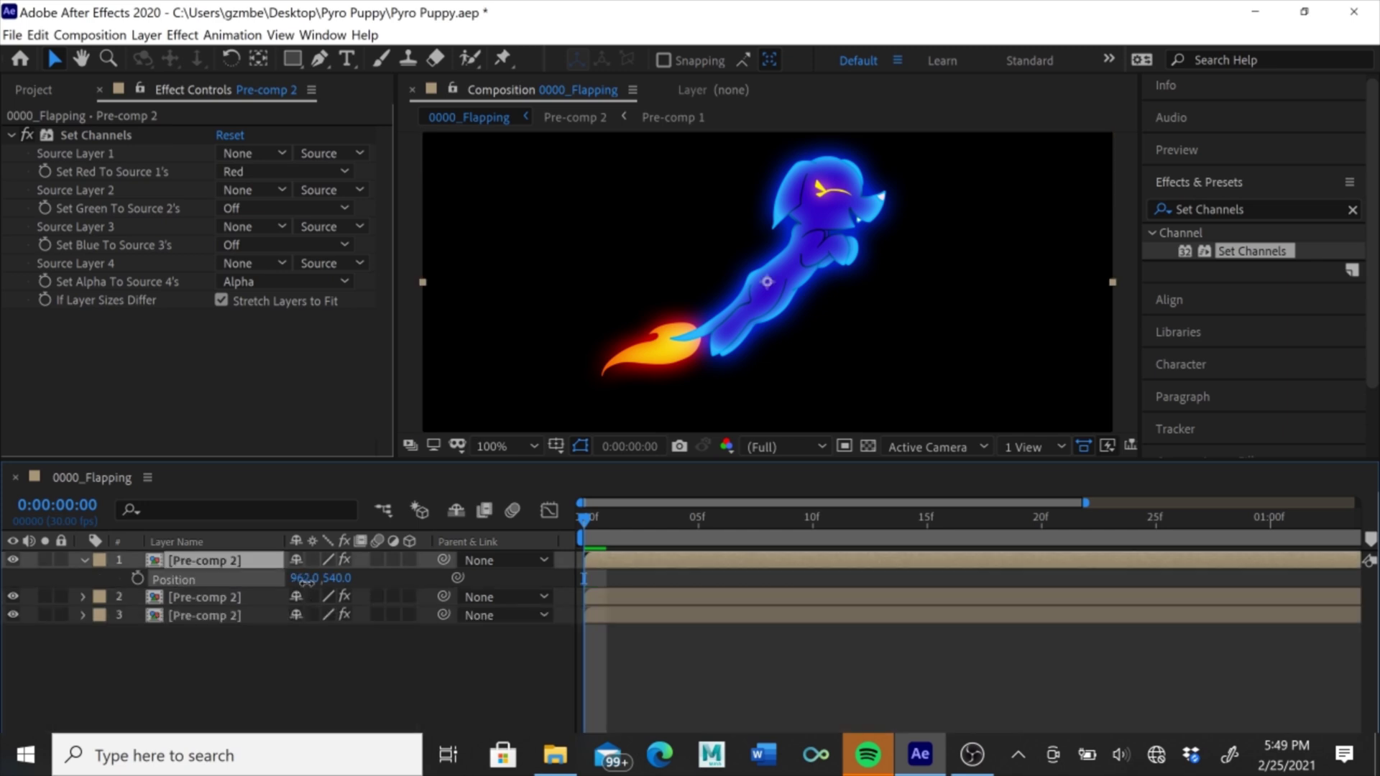
{"action": "left_click_drag", "start_coordinate": [307, 581], "coordinate": [314, 580]}
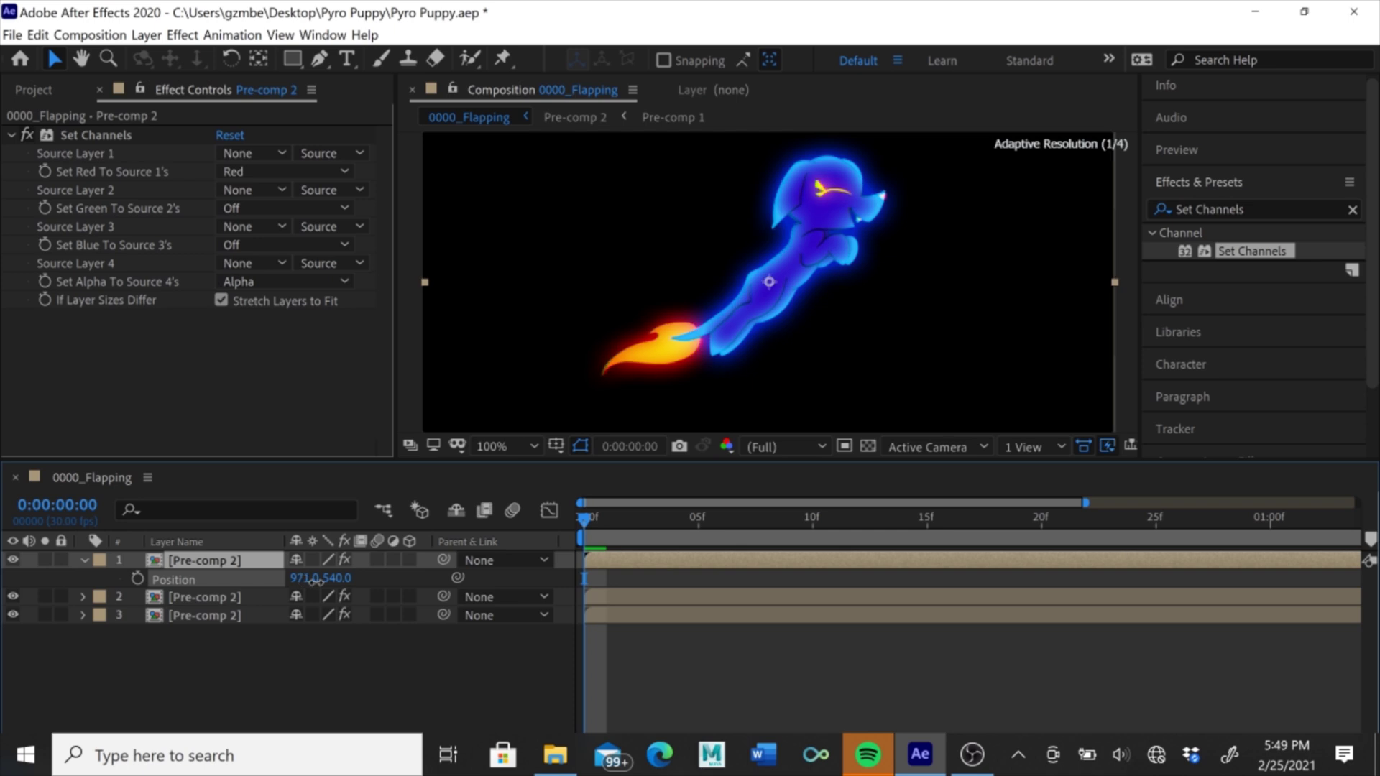
{"action": "left_click_drag", "start_coordinate": [315, 581], "coordinate": [301, 581]}
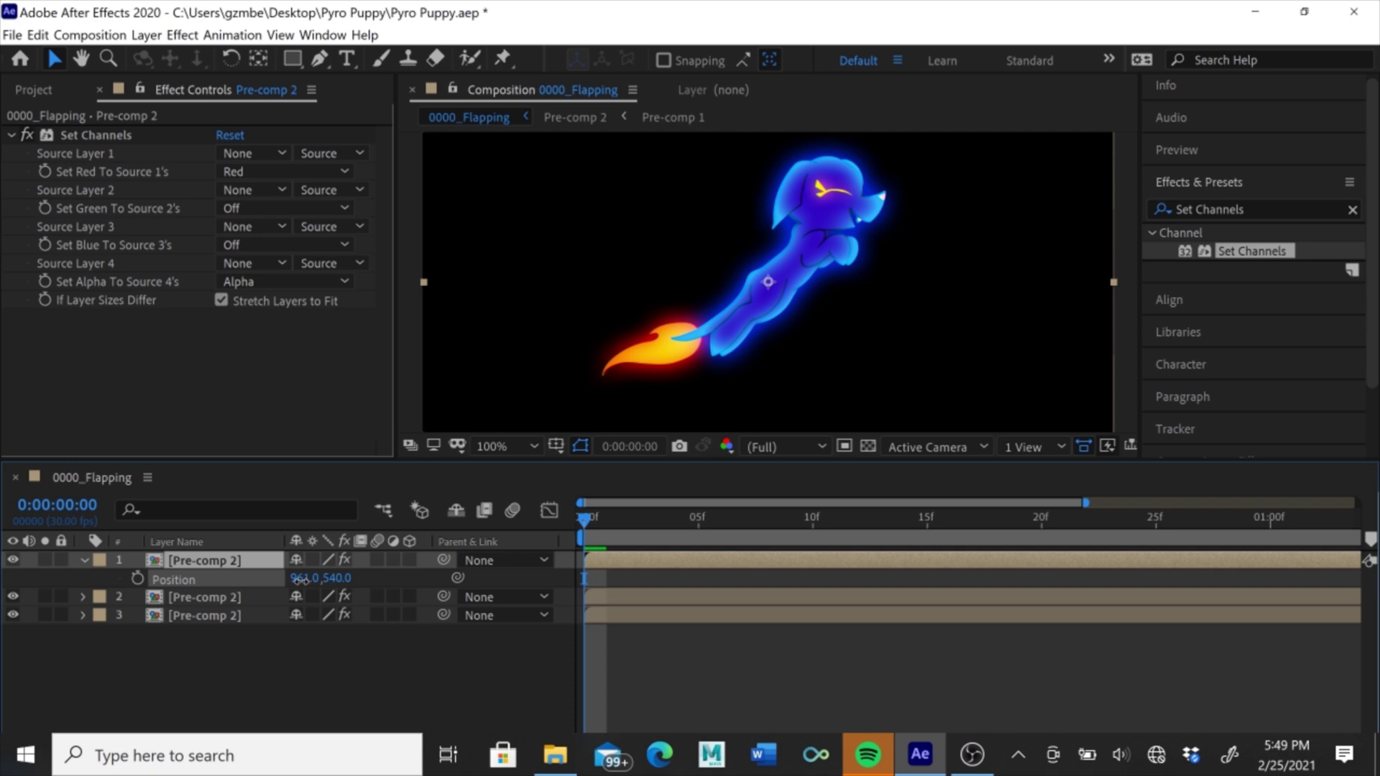
Show layer 2's Position and nudge the green copy left to X 949.
{"action": "left_click", "coordinate": [84, 560]}
{"action": "left_click", "coordinate": [83, 578]}
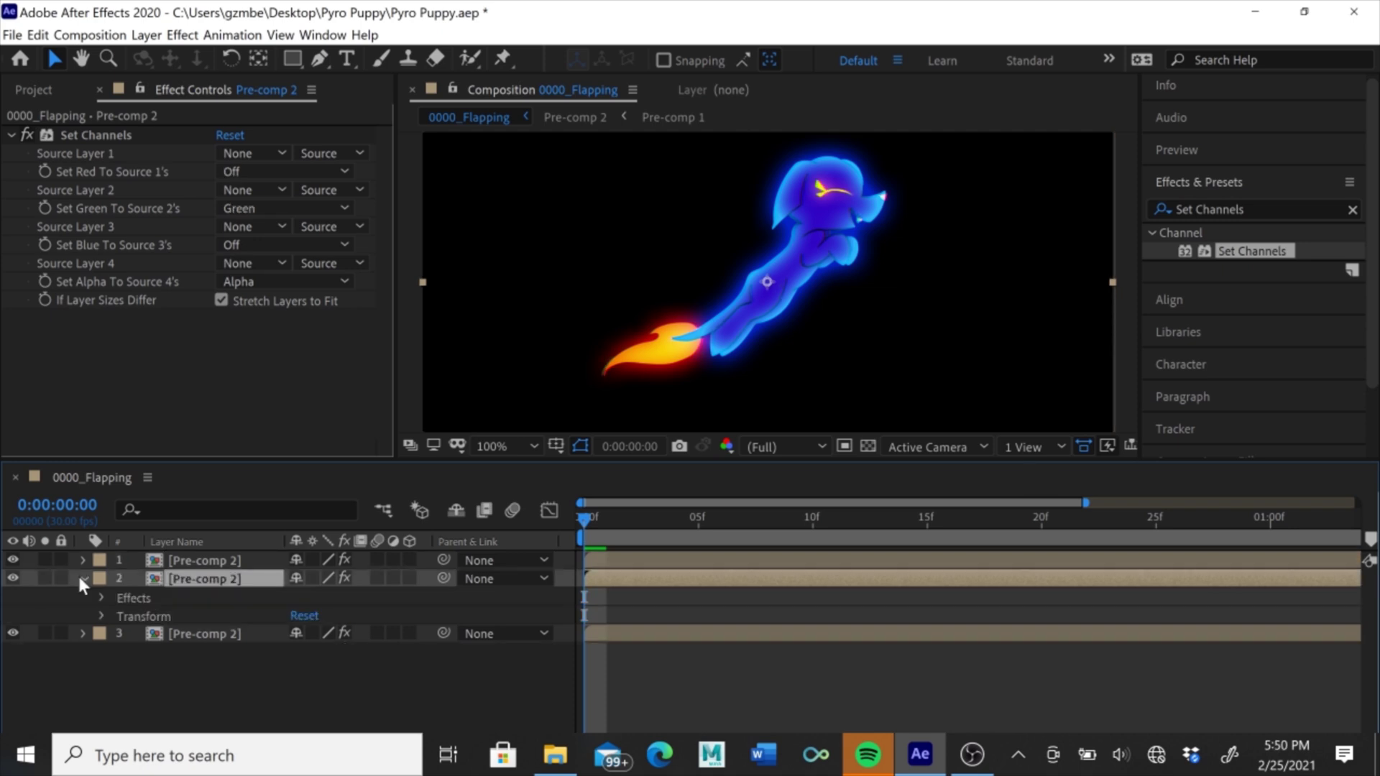
{"action": "left_click", "coordinate": [84, 578]}
{"action": "right_click", "coordinate": [201, 580]}
{"action": "key", "text": "Escape"}
{"action": "key", "text": "p"}
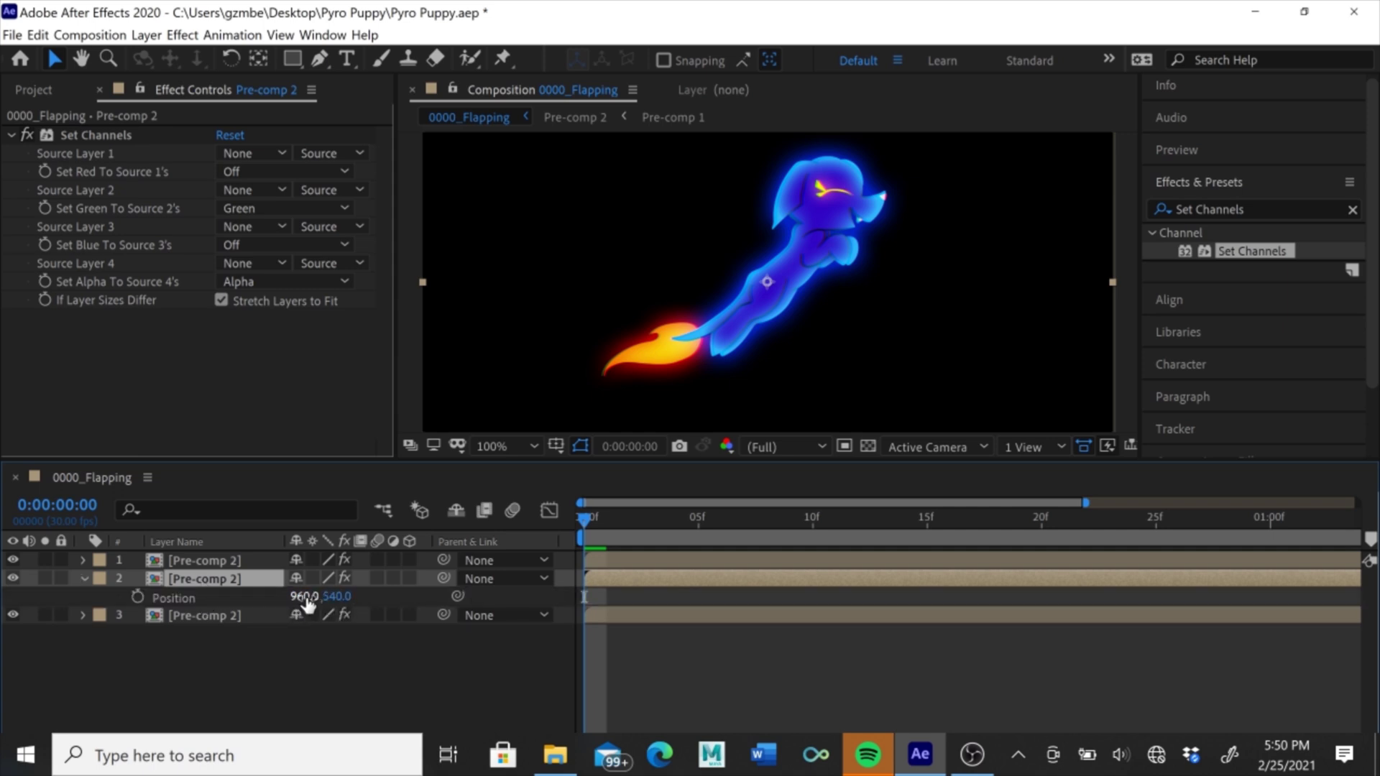
{"action": "left_click_drag", "start_coordinate": [301, 599], "coordinate": [297, 596]}
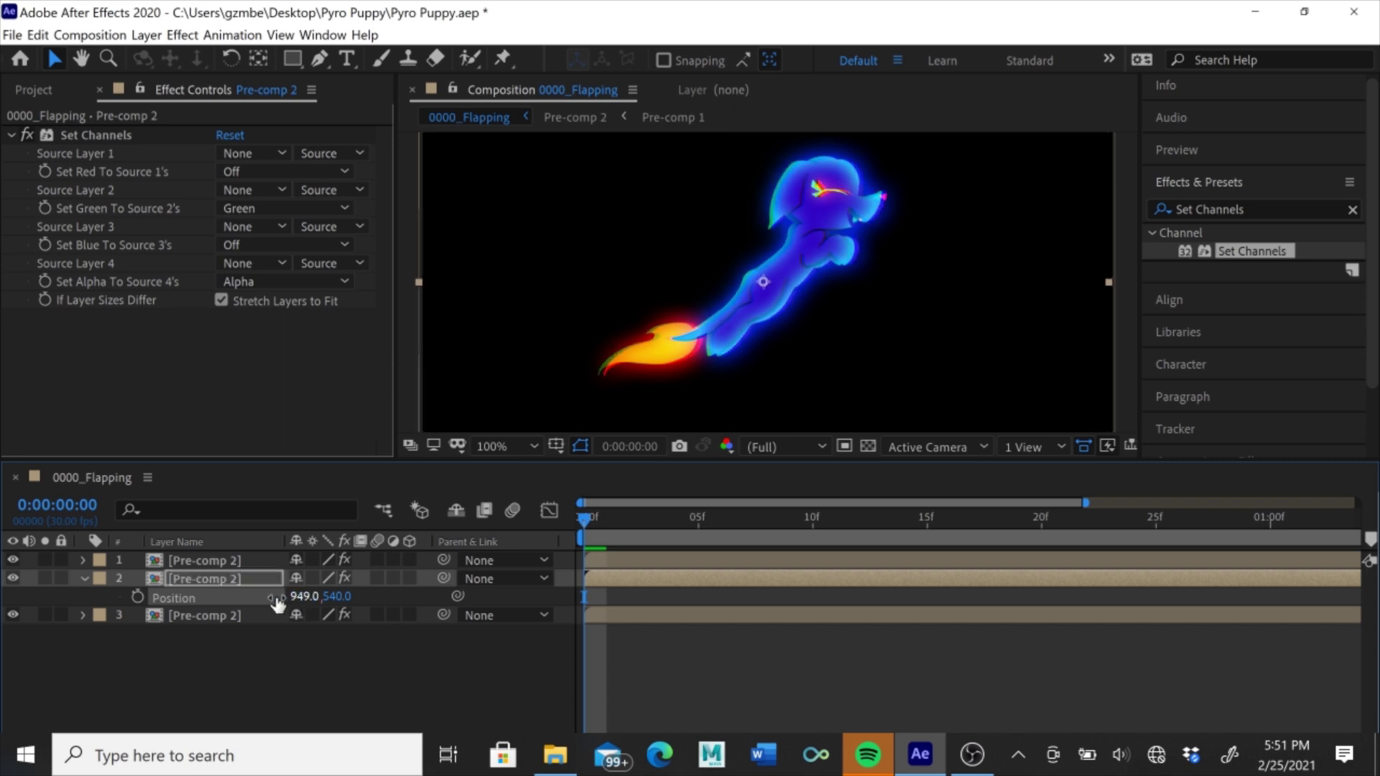
Offset the blue copy on layer 3 to X 958 and collapse the Position rows.
{"action": "left_click", "coordinate": [219, 615]}
{"action": "key", "text": "p"}
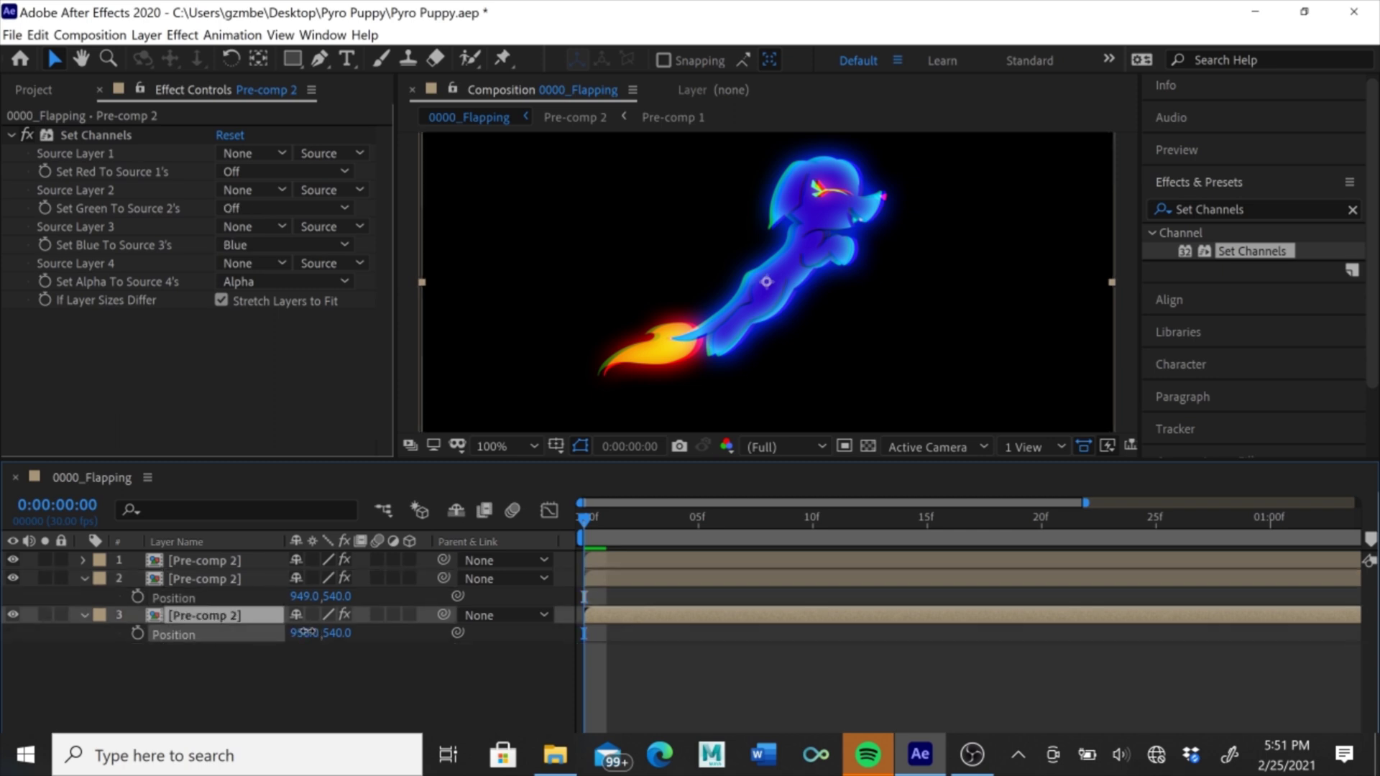
{"action": "left_click_drag", "start_coordinate": [305, 632], "coordinate": [305, 634]}
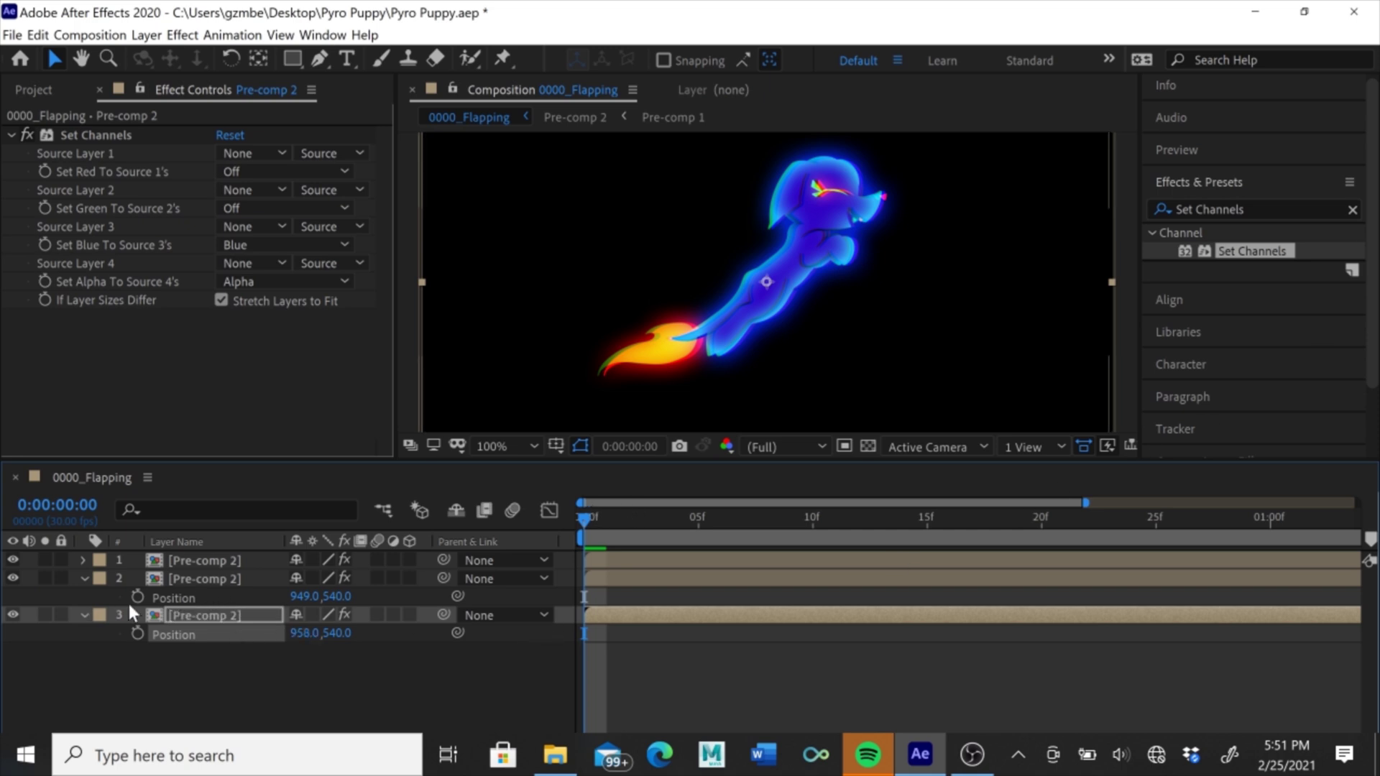
{"action": "left_click", "coordinate": [83, 580]}
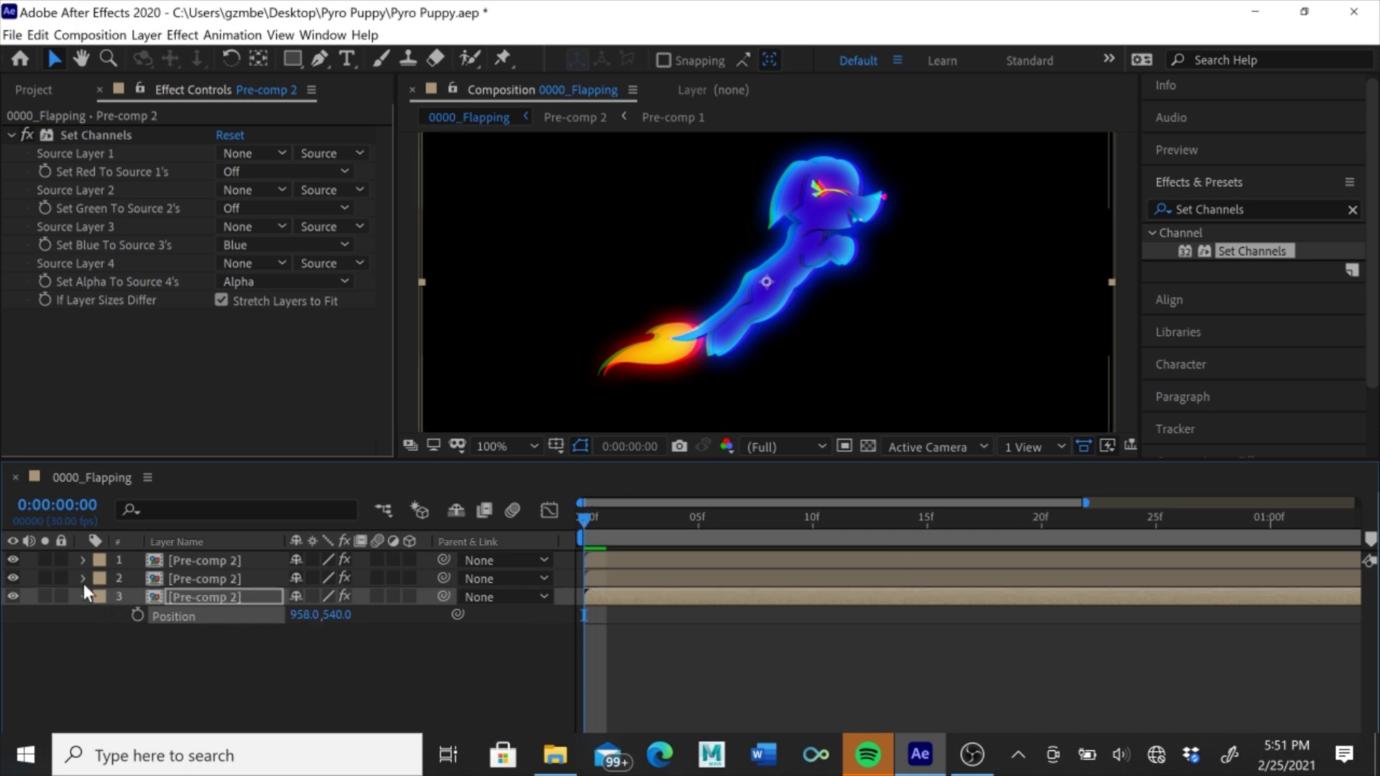
{"action": "left_click", "coordinate": [83, 597]}
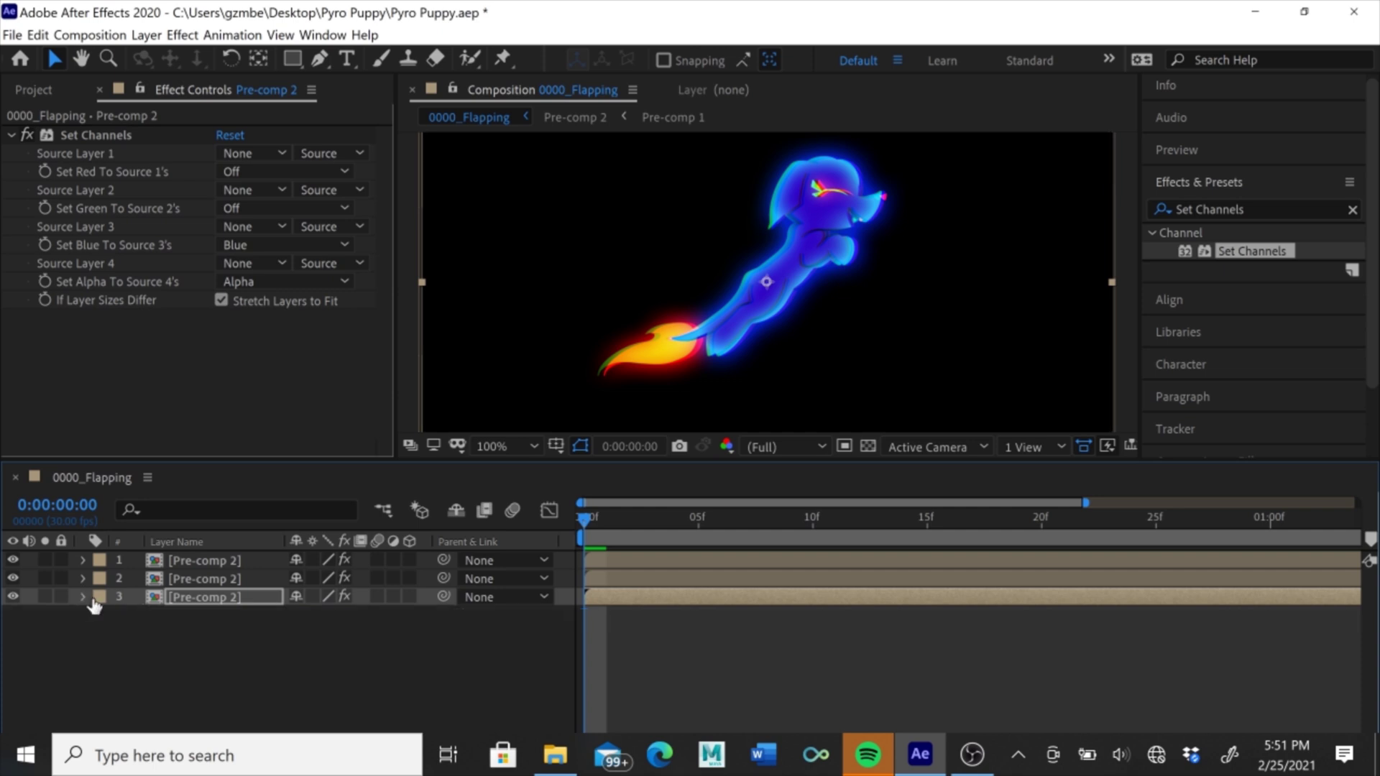
Pre-compose all three channel copies into Pre-comp 3, then move the time indicator to frame 4.
{"action": "left_click", "coordinate": [249, 560], "text": "shift"}
{"action": "right_click", "coordinate": [278, 569]}
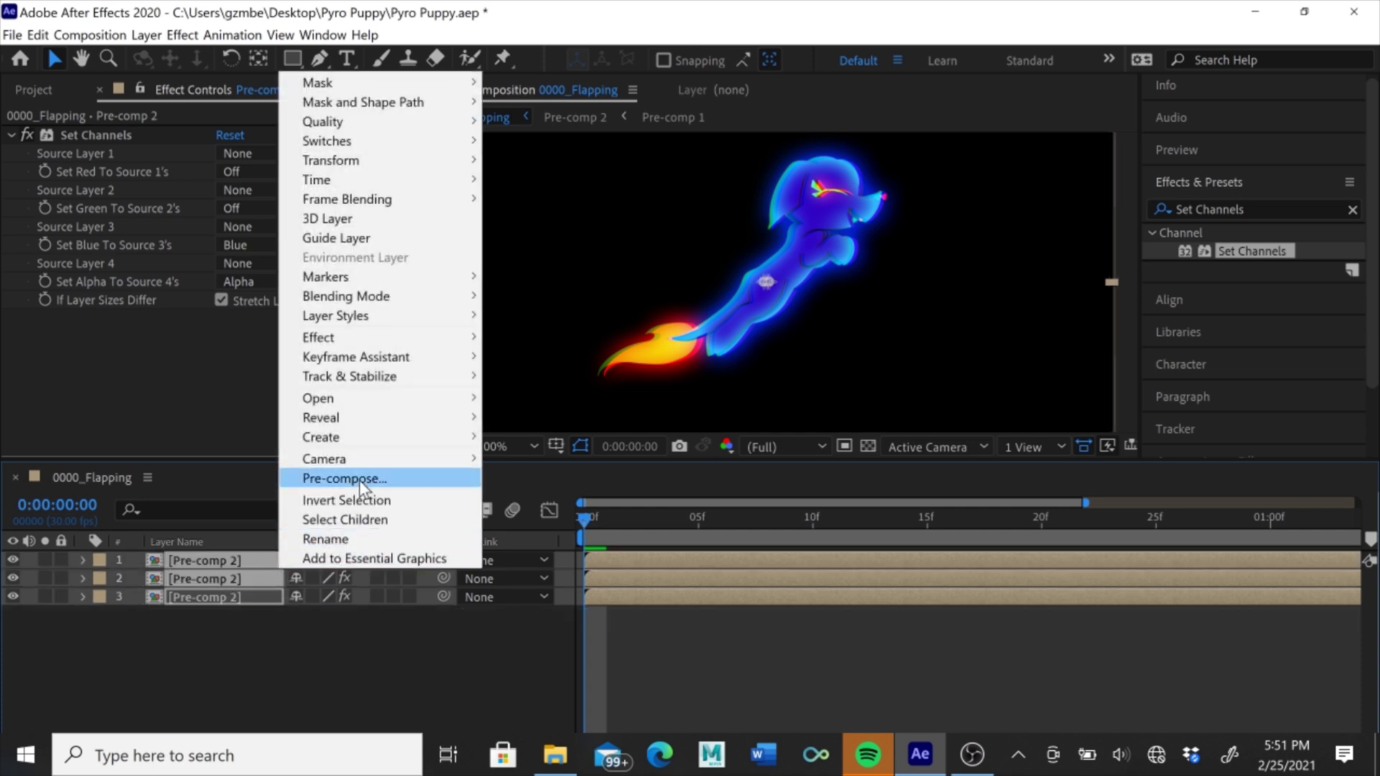
{"action": "left_click", "coordinate": [359, 480]}
{"action": "left_click", "coordinate": [743, 538]}
{"action": "left_click", "coordinate": [1284, 182]}
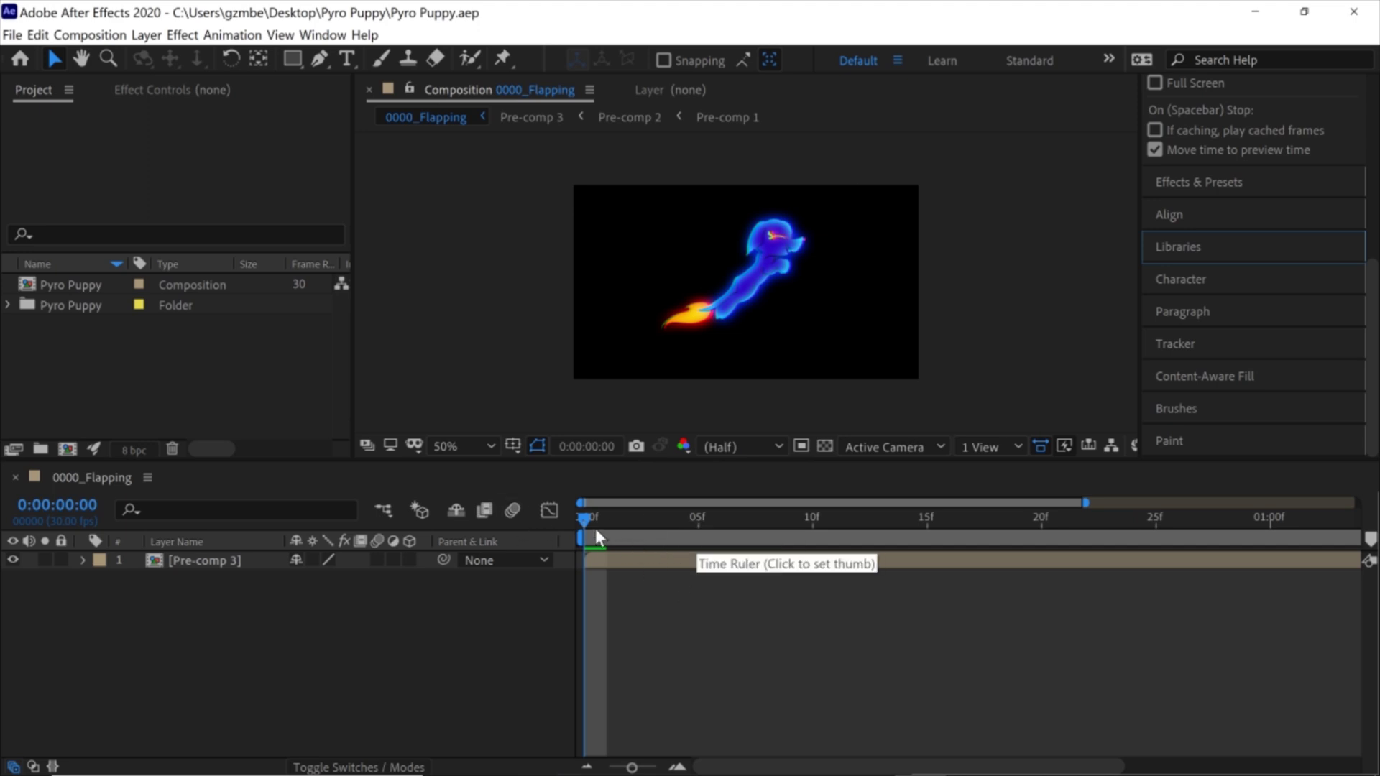
{"action": "left_click_drag", "start_coordinate": [585, 519], "coordinate": [695, 528]}
Play the 0000_Flapping animation preview from the Preview panel.
{"action": "key", "text": "space"}
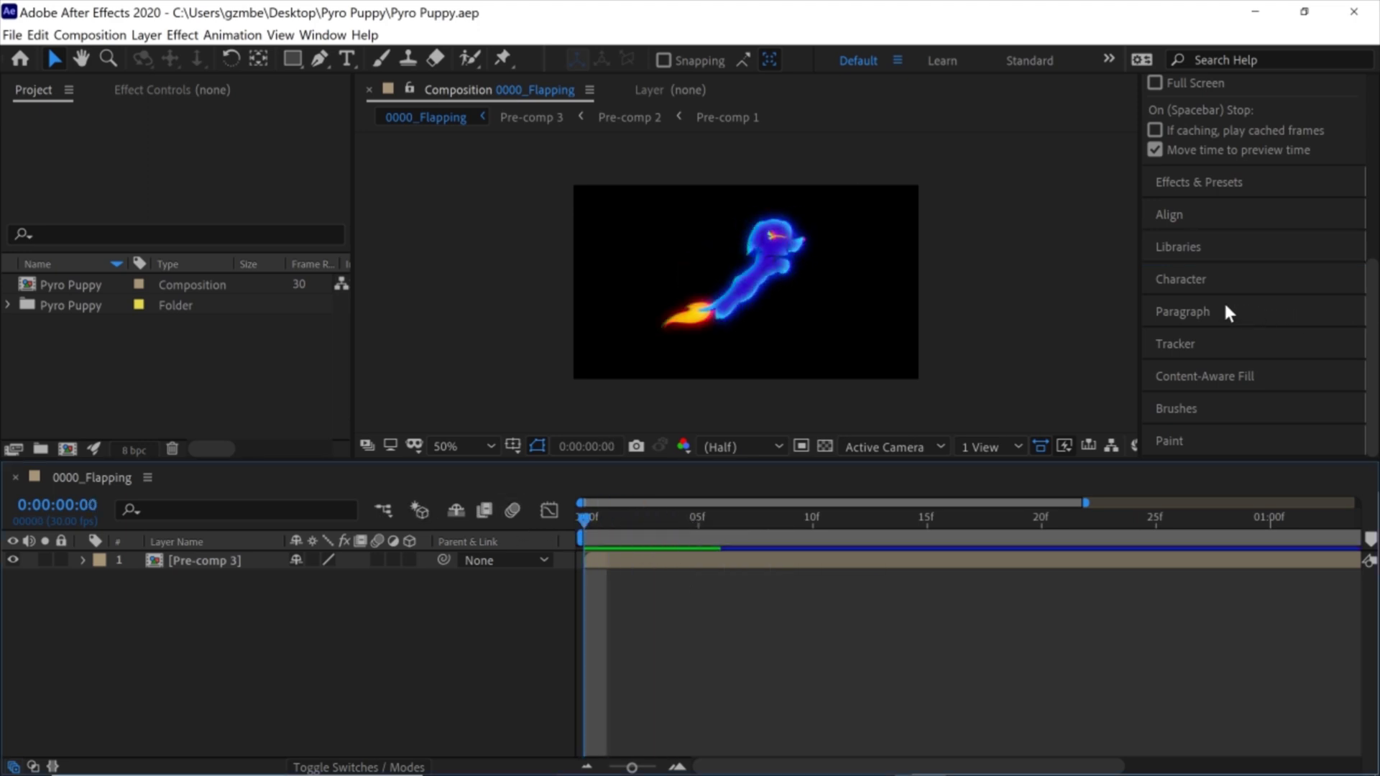
{"action": "scroll", "coordinate": [1369, 286], "scroll_direction": "up", "scroll_amount": 5}
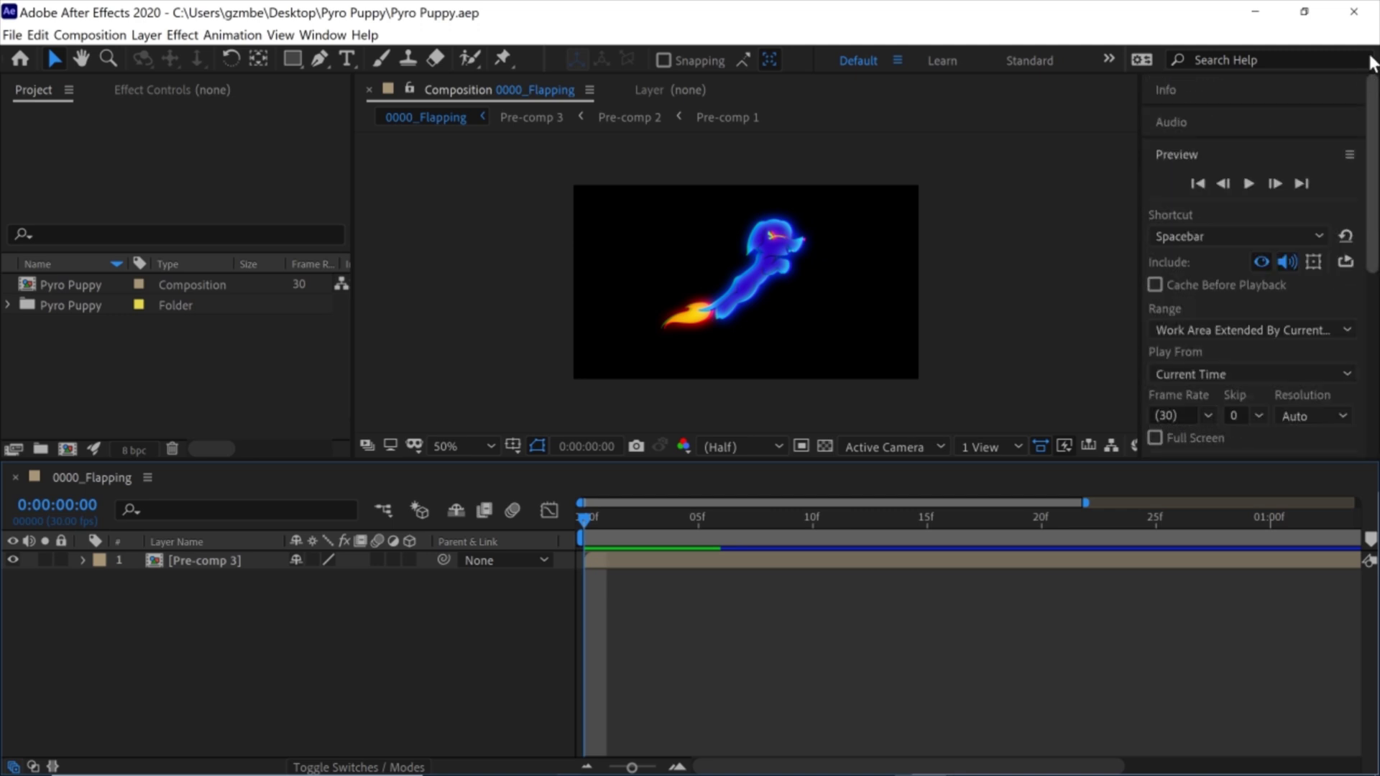
{"action": "left_click", "coordinate": [1250, 181]}
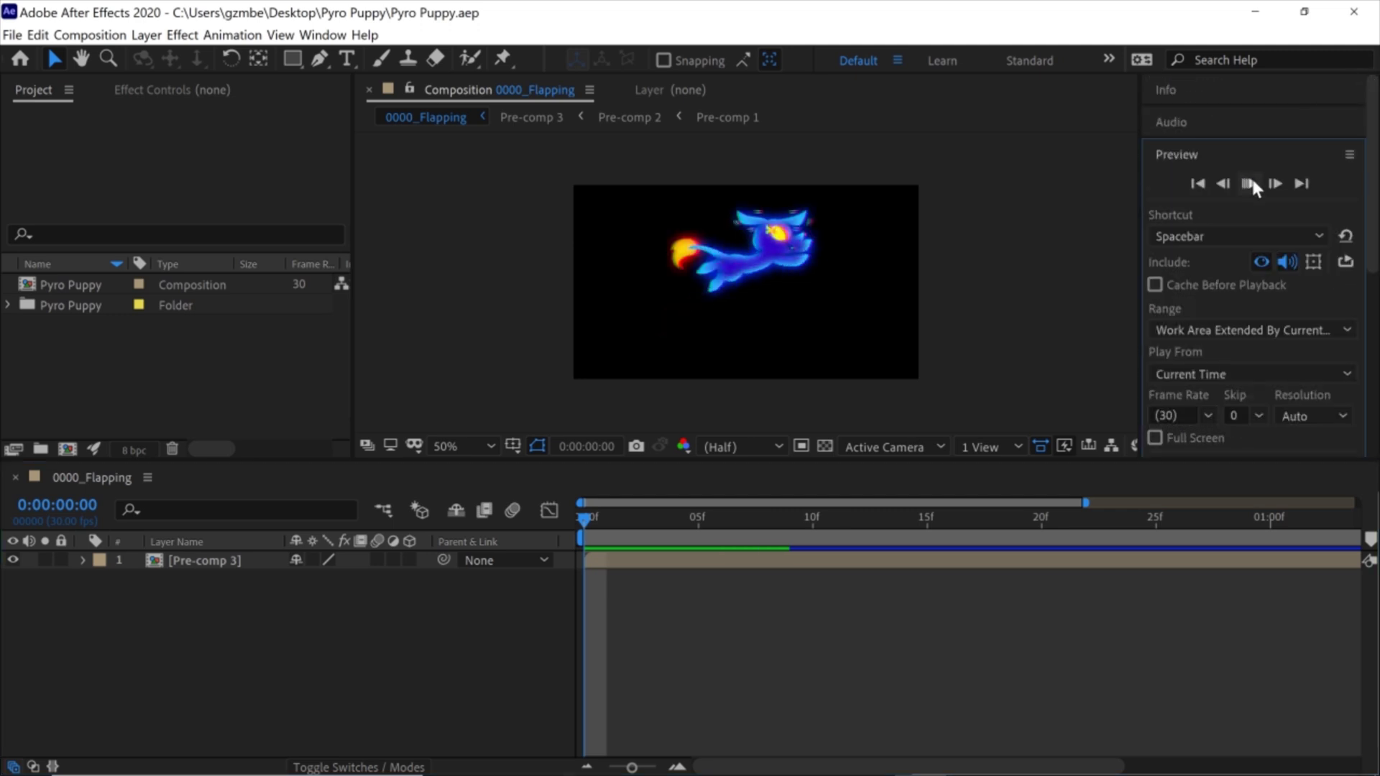